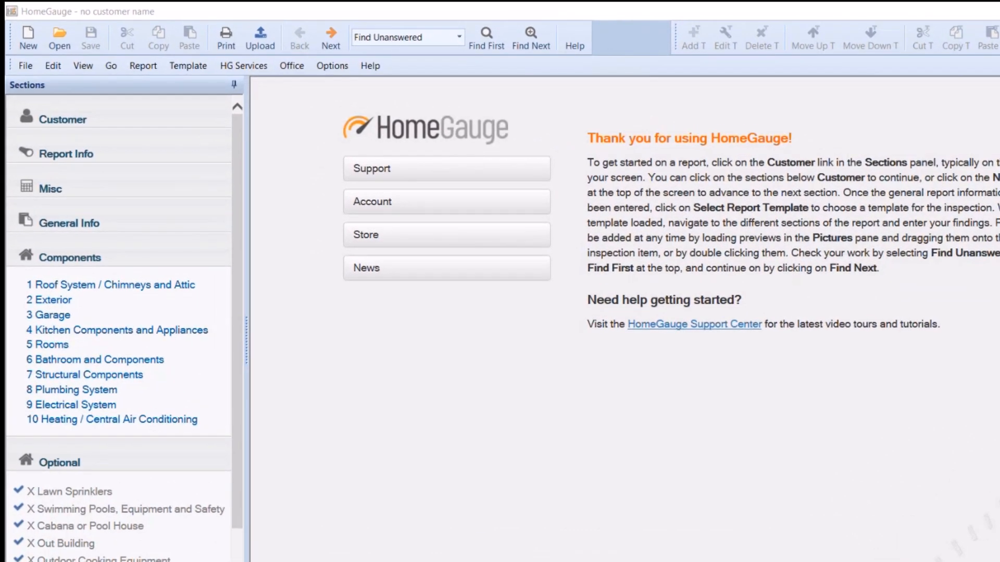
# - Start a new report from the Residential By Room (traditional) template in the Residential category
pyautogui.click(32, 35)
pyautogui.click(150, 217)
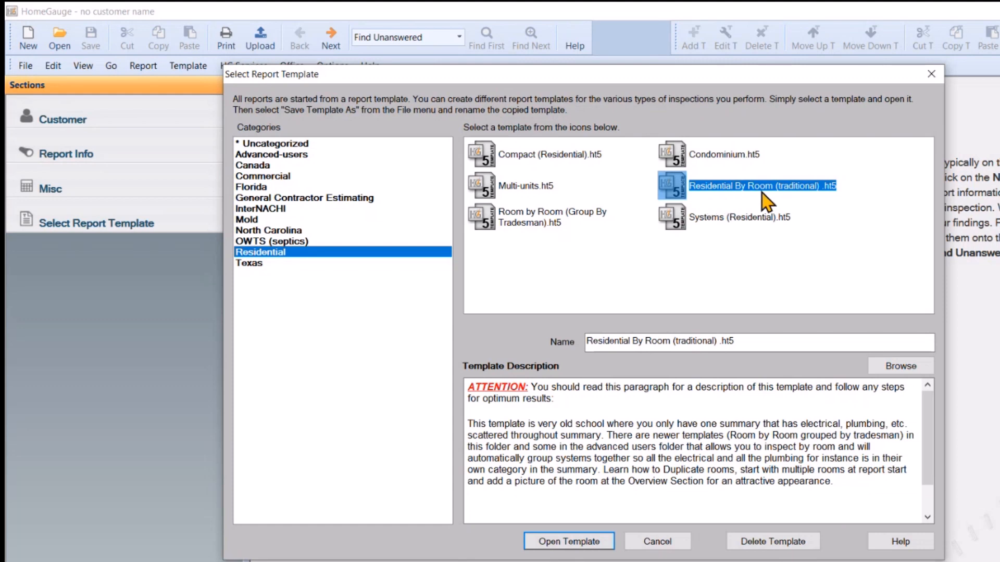
pyautogui.click(572, 544)
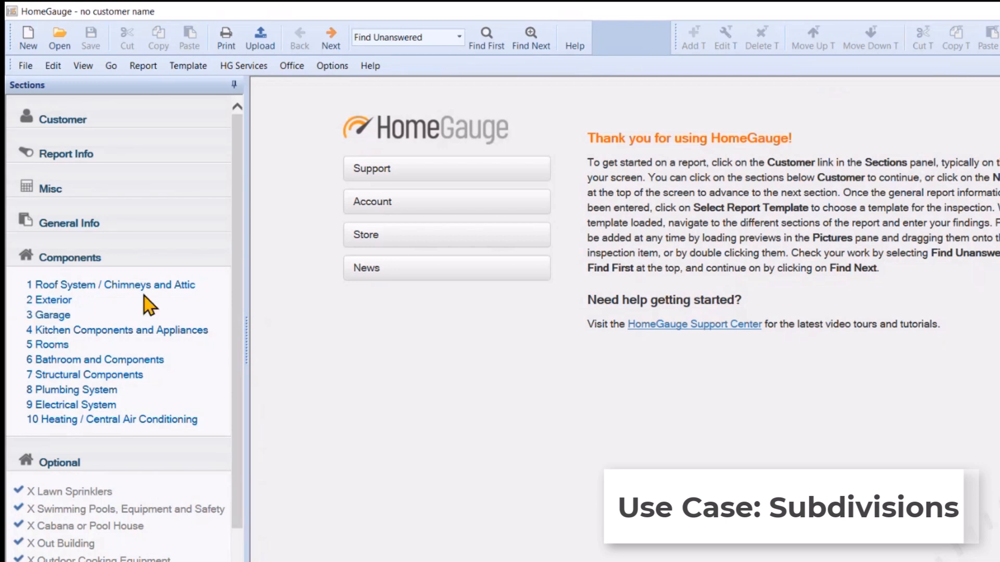
# - In the Roof System / Chimneys and Attic styles and materials, set Roof Covering to Concrete and Tile
pyautogui.click(25, 285)
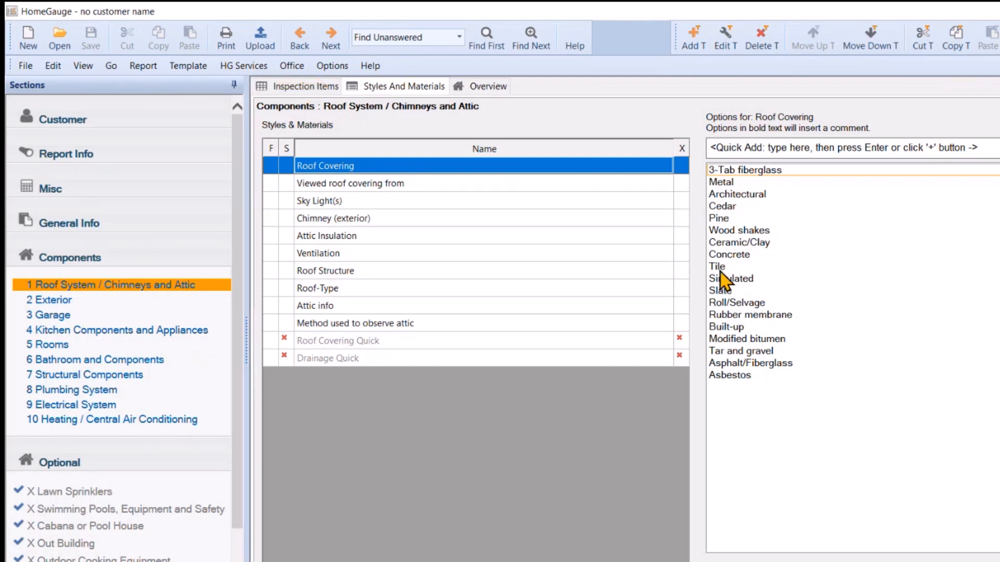
pyautogui.click(736, 257)
pyautogui.click(734, 268)
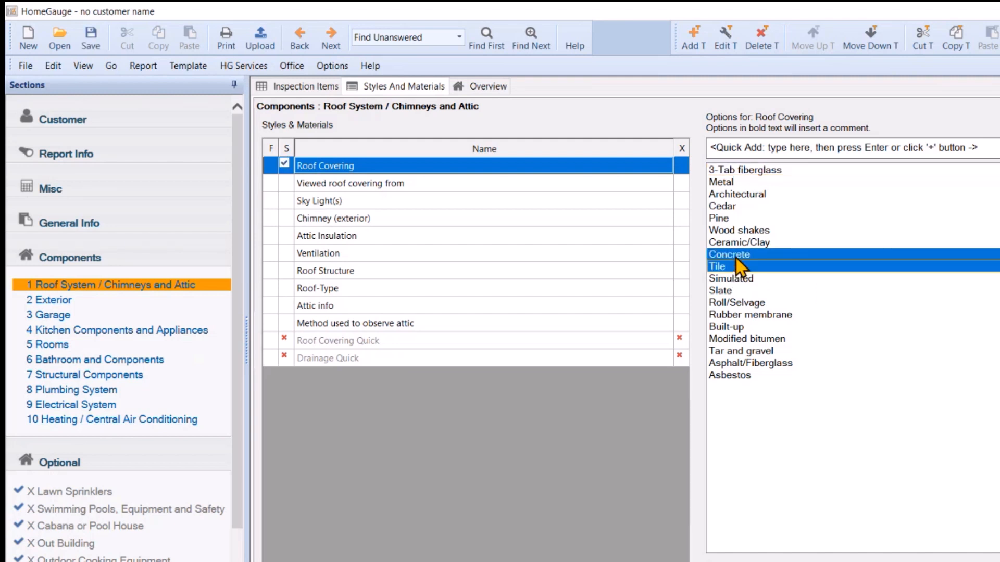
pyautogui.click(736, 258)
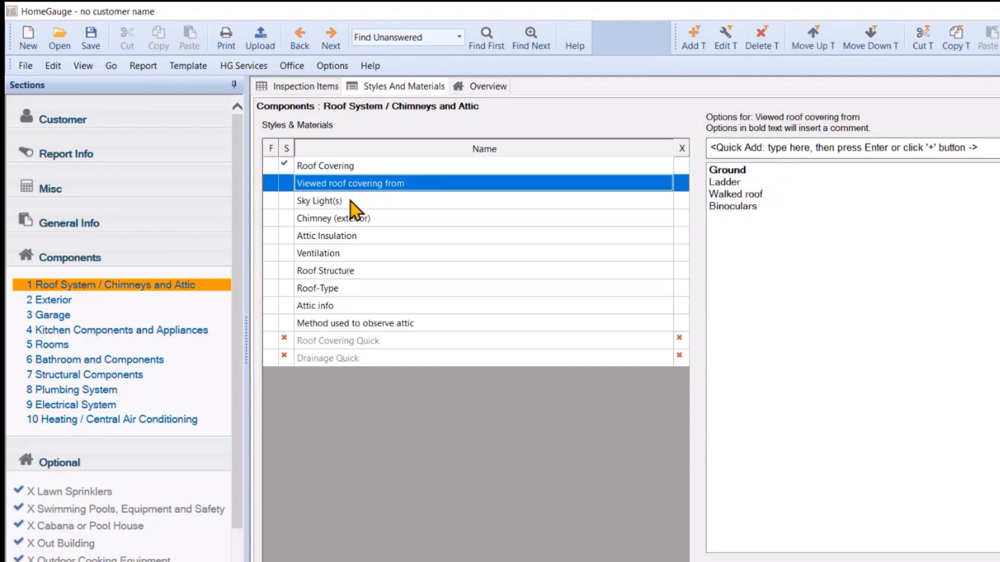
# - Set Viewed roof covering from to Ground, Ladder and Binoculars
pyautogui.click(333, 186)
pyautogui.click(731, 173)
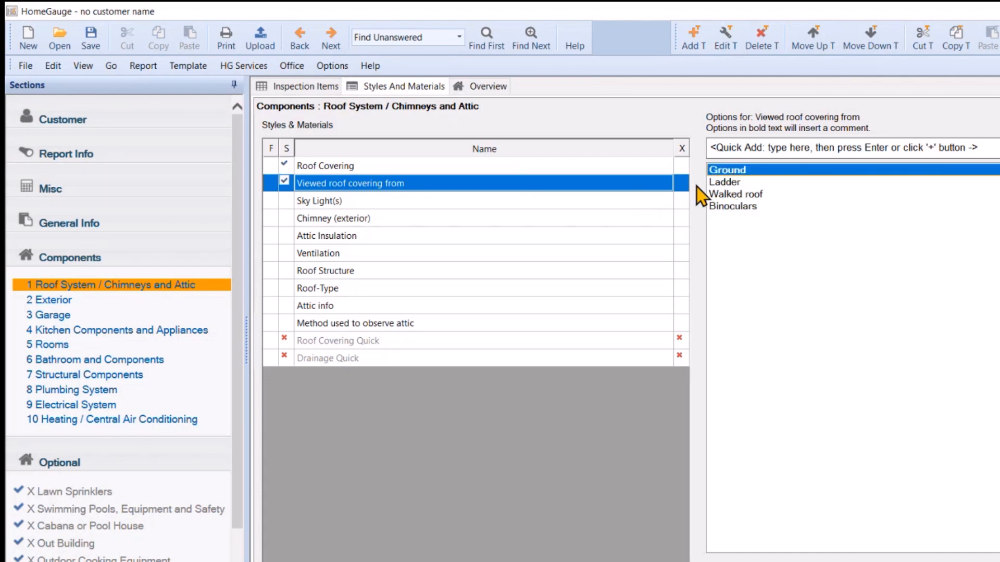
pyautogui.click(720, 182)
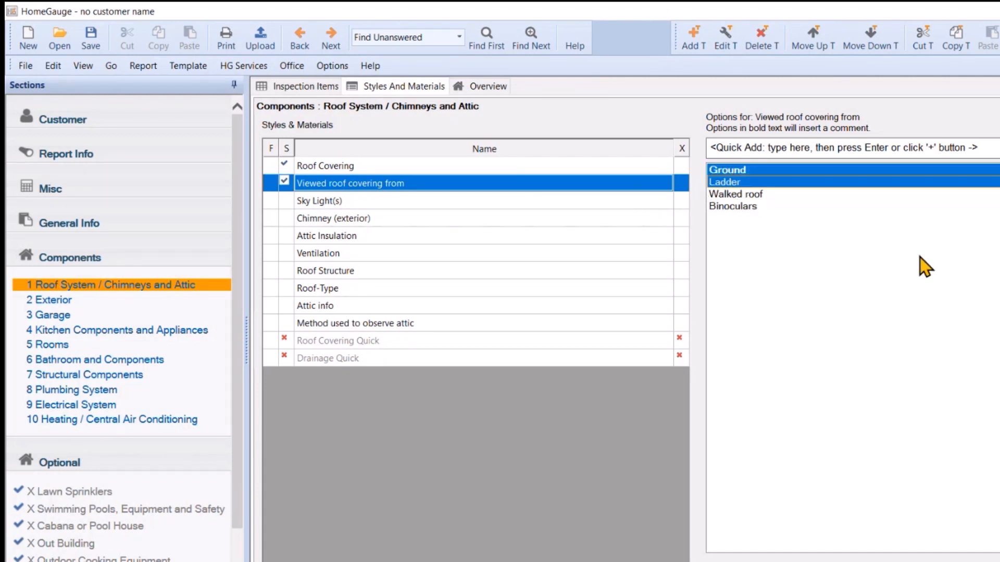
pyautogui.click(735, 206)
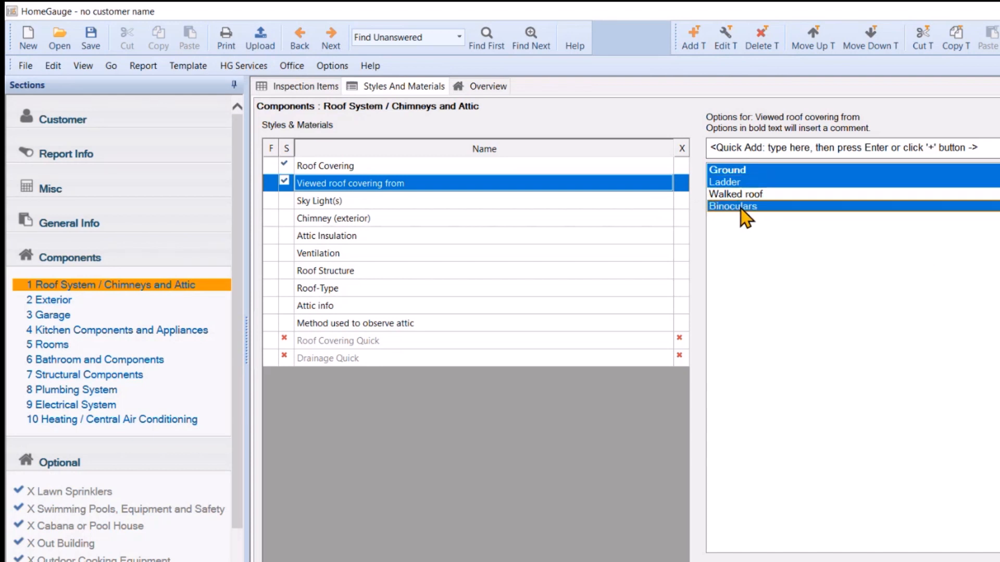
# - Review the Sky Light(s) options and exclude Chimney (exterior) from the report
pyautogui.click(361, 208)
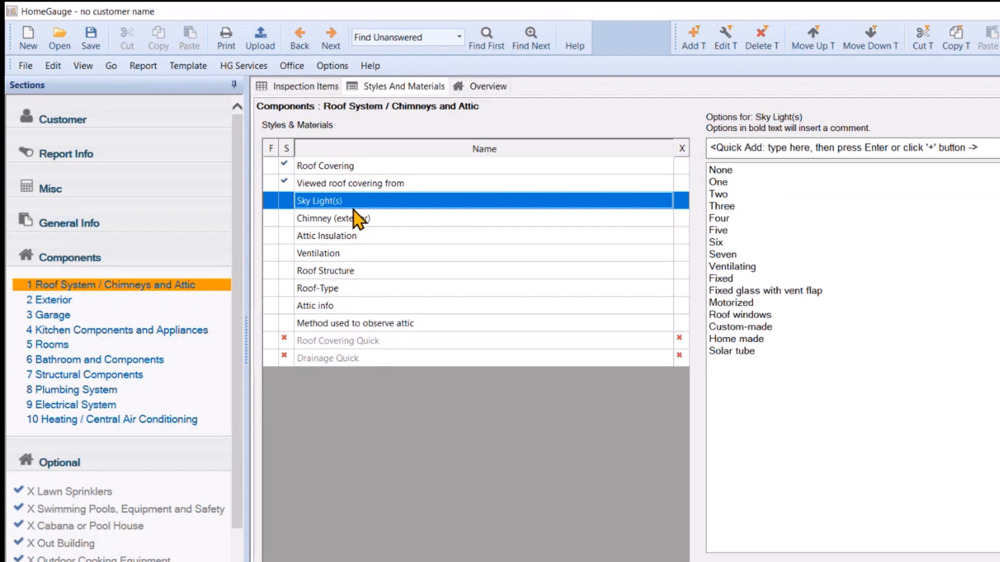
pyautogui.click(412, 223)
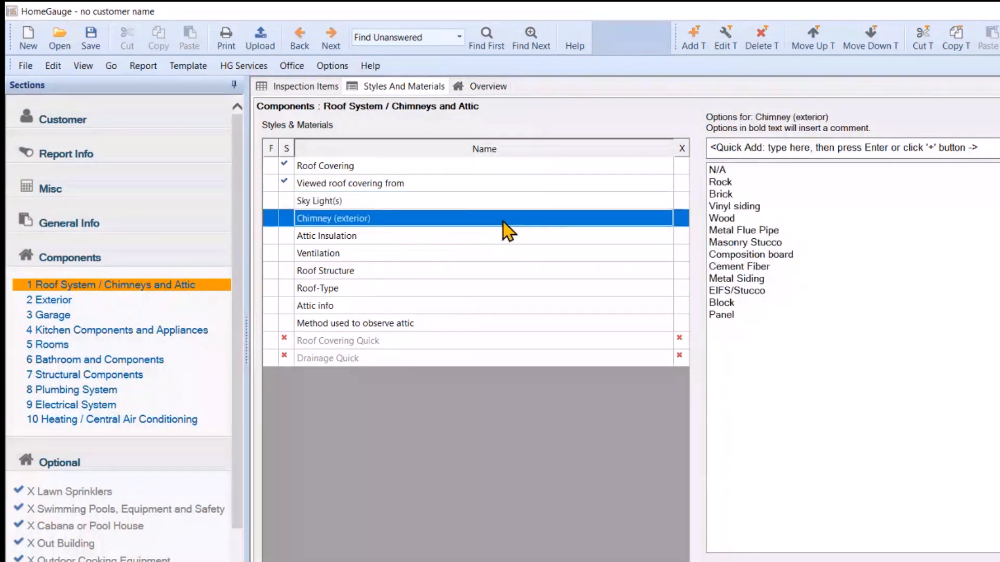
pyautogui.click(681, 218)
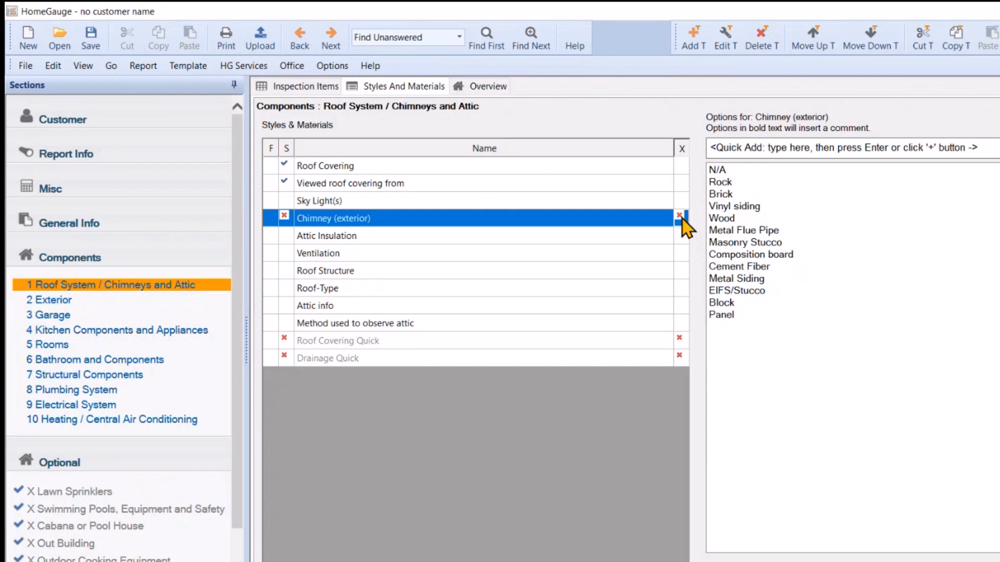
# - Set Attic Insulation to Fiberglass and Ventilation to Ridge vents for the roof system
pyautogui.click(368, 237)
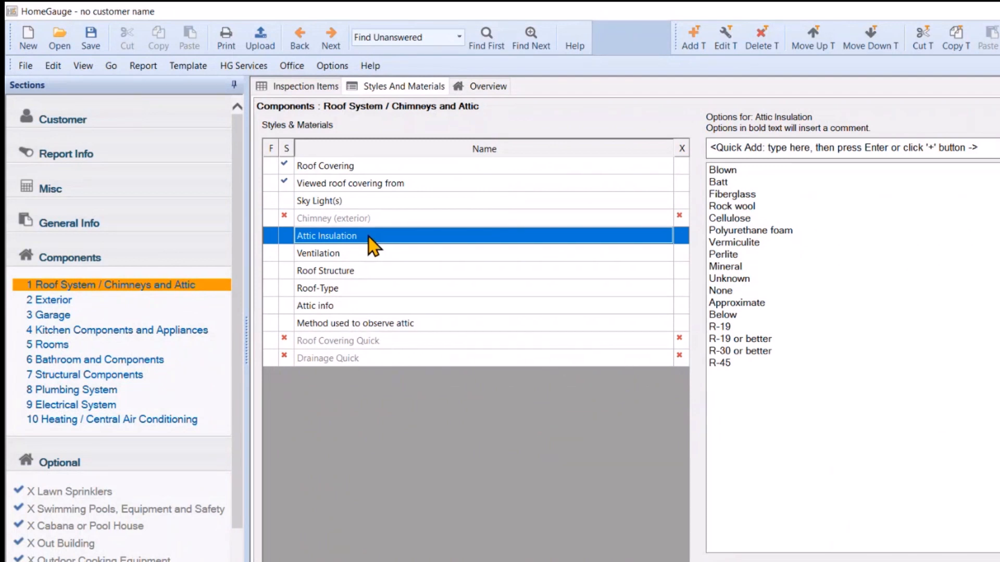
pyautogui.click(755, 196)
pyautogui.click(495, 252)
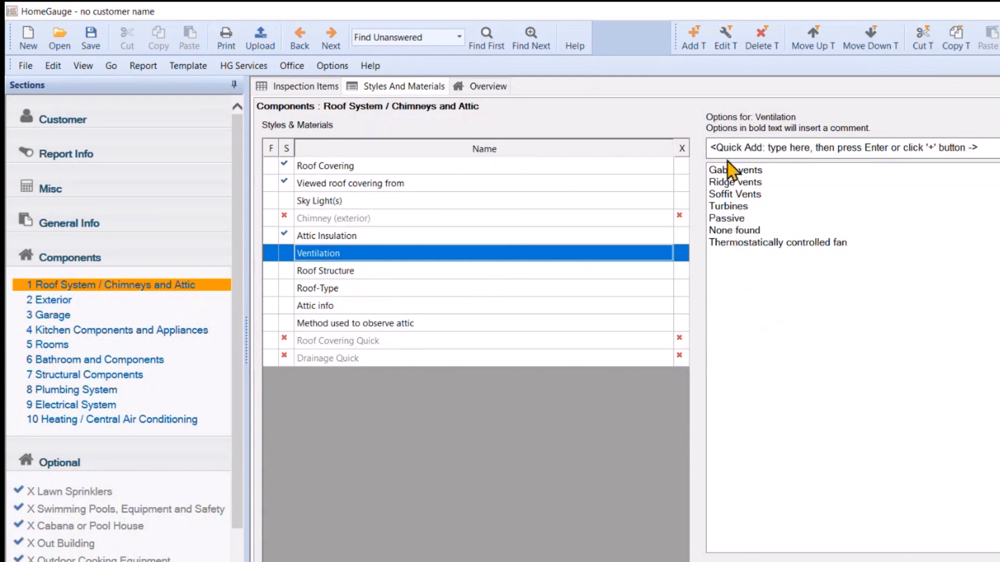
pyautogui.click(737, 183)
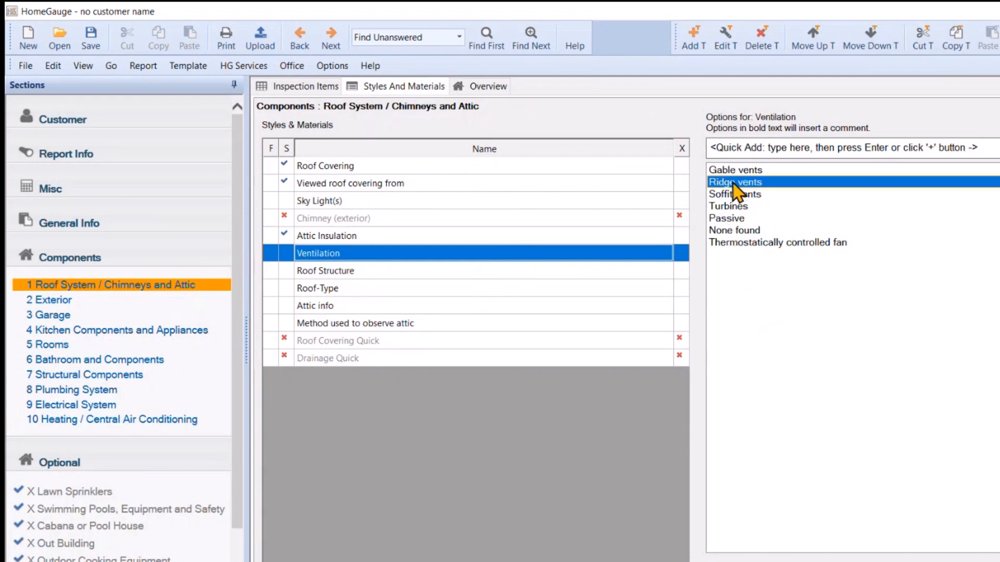
# - Set Roof Structure to Engineered wood trusses and look through the options for Roof-Type, Attic info and attic observation method
pyautogui.click(332, 272)
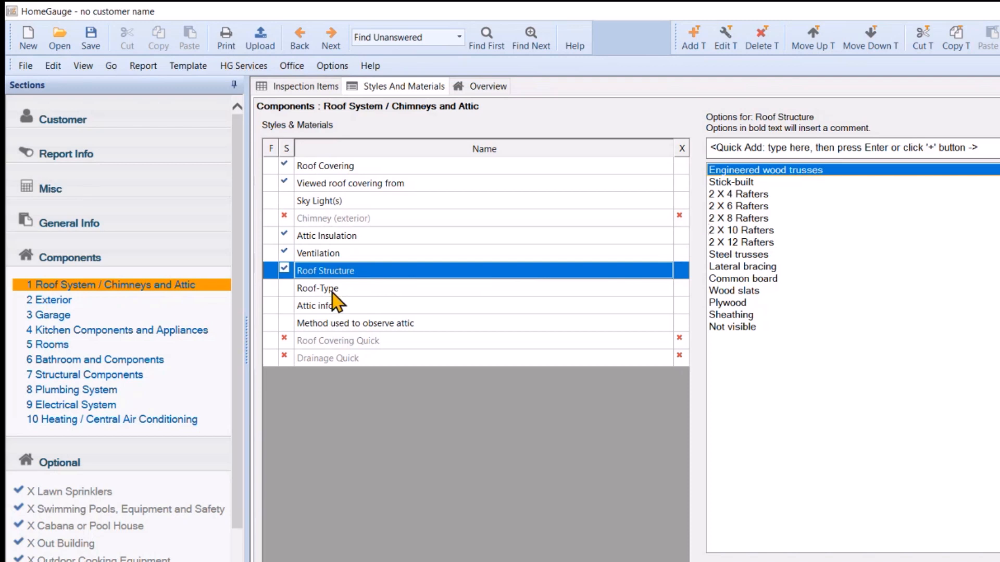
pyautogui.click(332, 289)
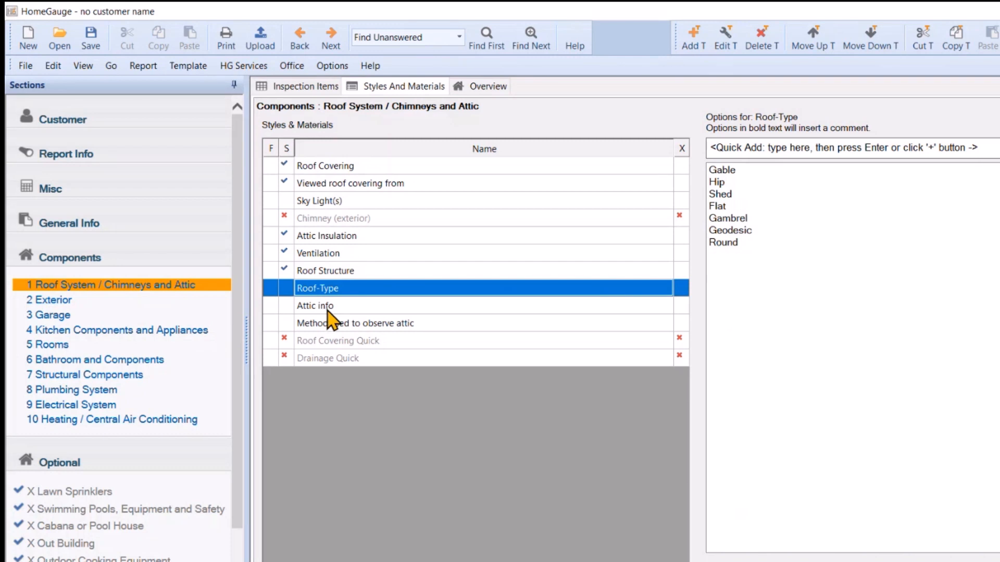
pyautogui.click(329, 308)
pyautogui.click(332, 323)
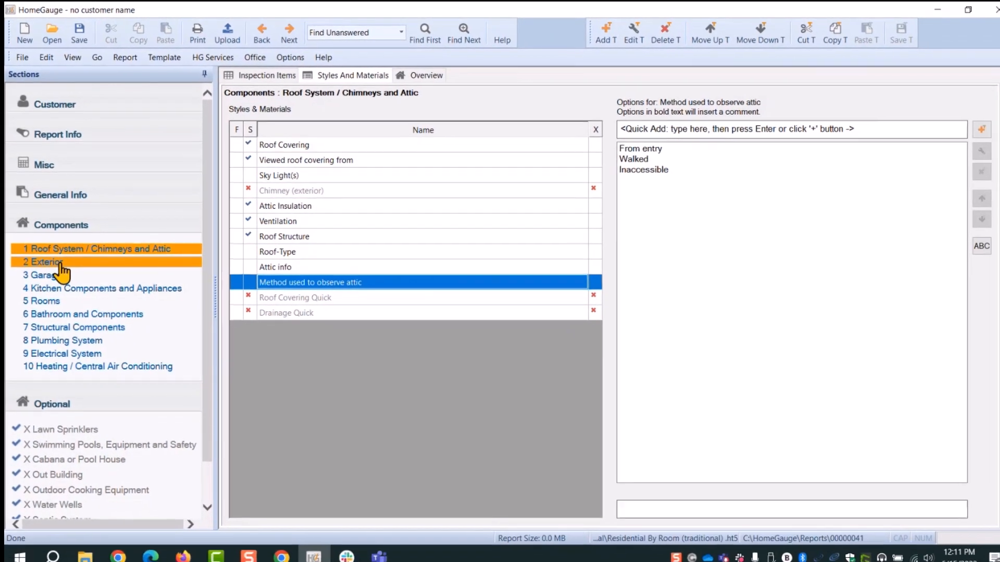
# - Try marking Roof Coverings, Flashings, and Skylights, Chimneys and Roof Penetrations as Inspected, clear the marks, and return to the roof's styles and materials
pyautogui.click(268, 76)
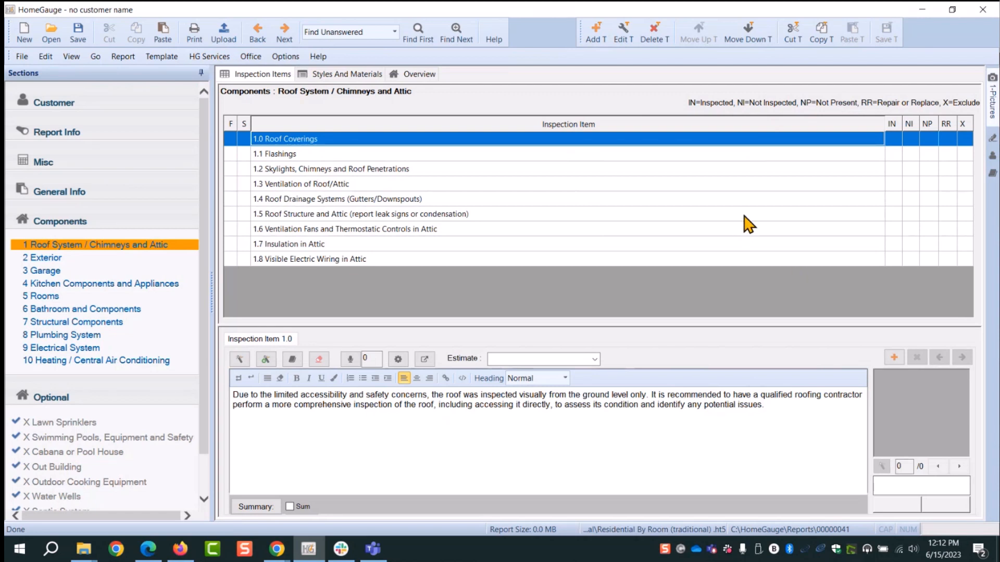
pyautogui.click(893, 139)
pyautogui.click(894, 154)
pyautogui.click(894, 153)
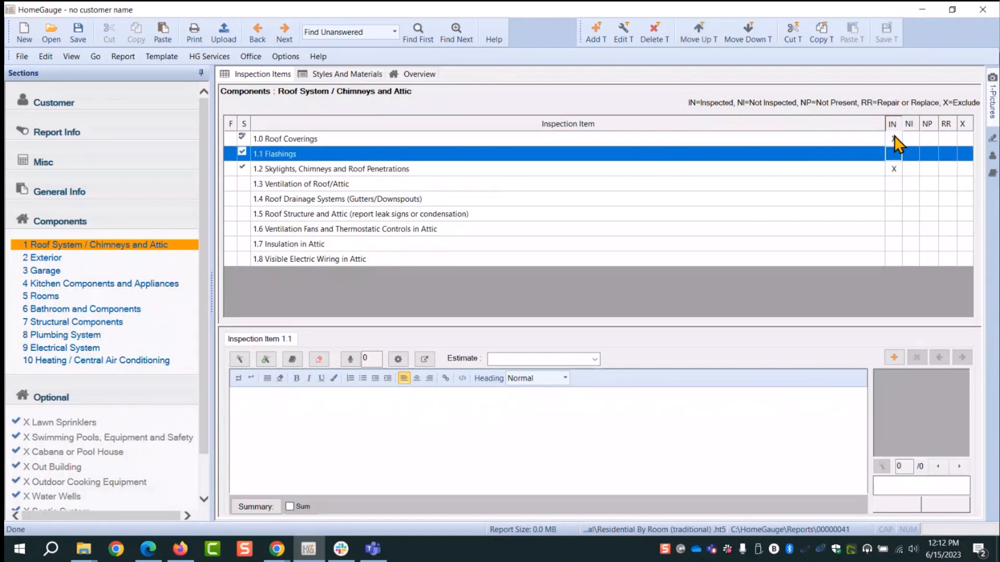
pyautogui.click(893, 139)
pyautogui.click(893, 168)
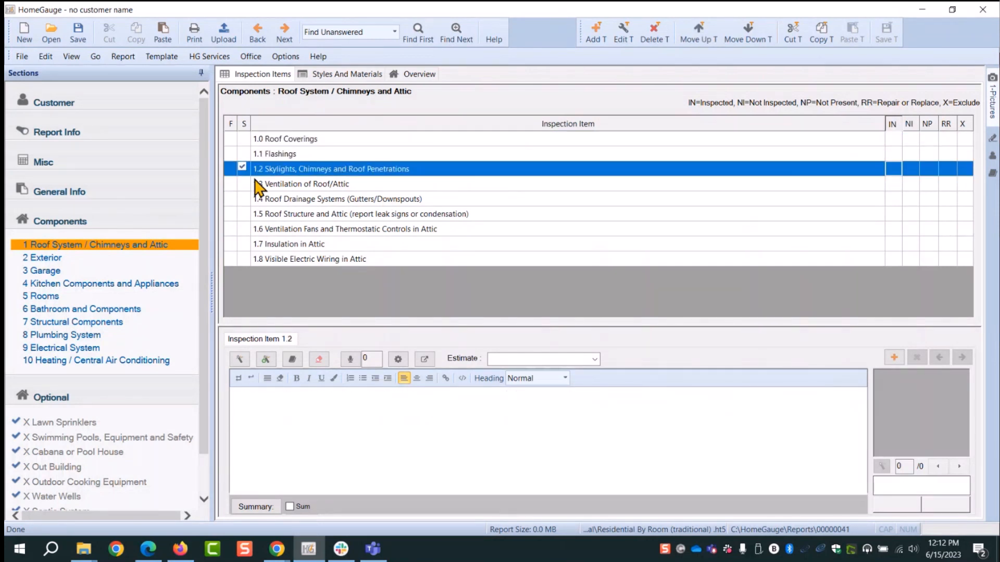
pyautogui.click(335, 74)
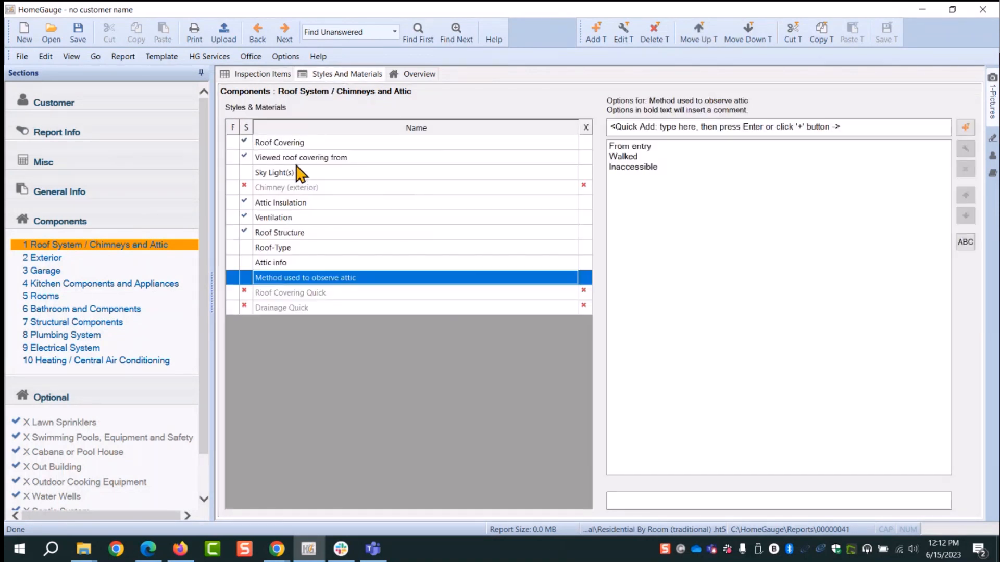
# - In the Exterior component, set Siding Style to Cement stucco and Siding Material to Masonry
pyautogui.click(44, 257)
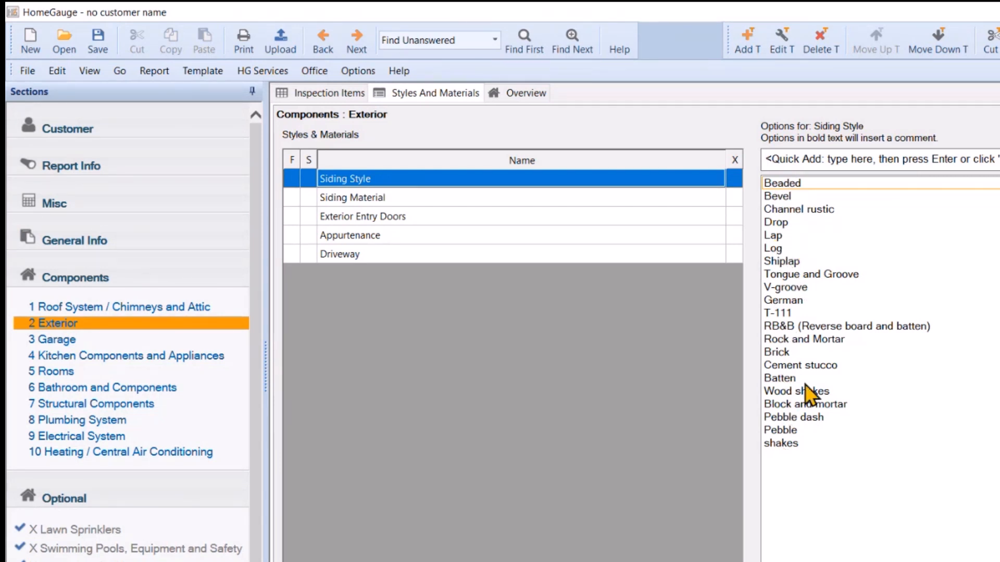
pyautogui.click(802, 366)
pyautogui.click(356, 200)
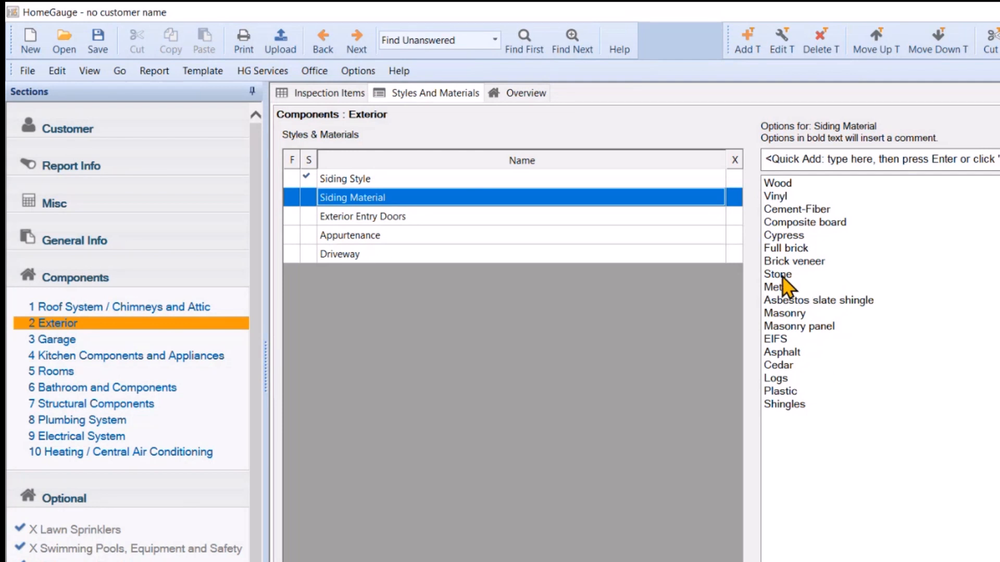
pyautogui.click(781, 314)
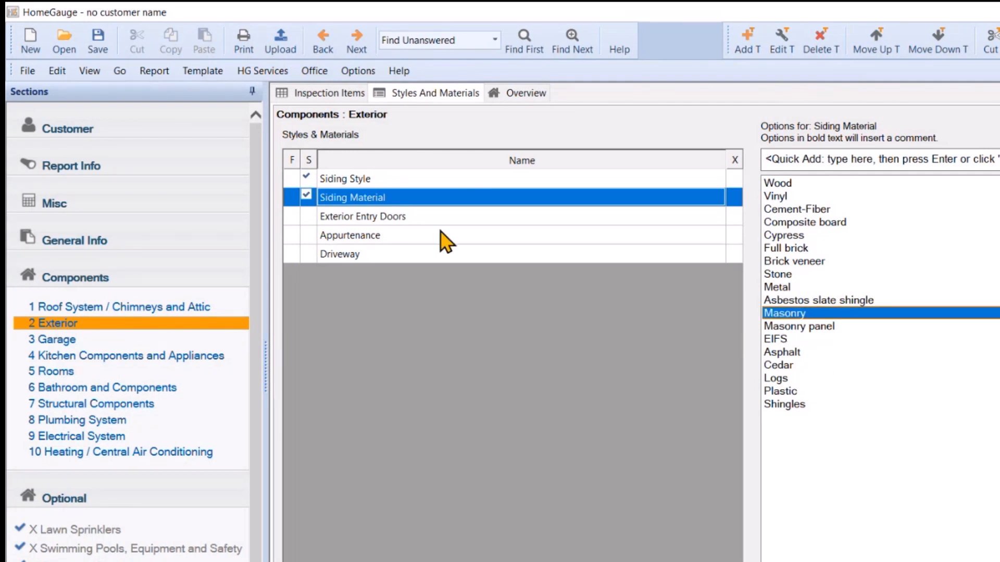
# - Set Exterior Entry Doors to Fiberglass and Driveway to Concrete, leaving Appurtenance unanswered
pyautogui.click(414, 216)
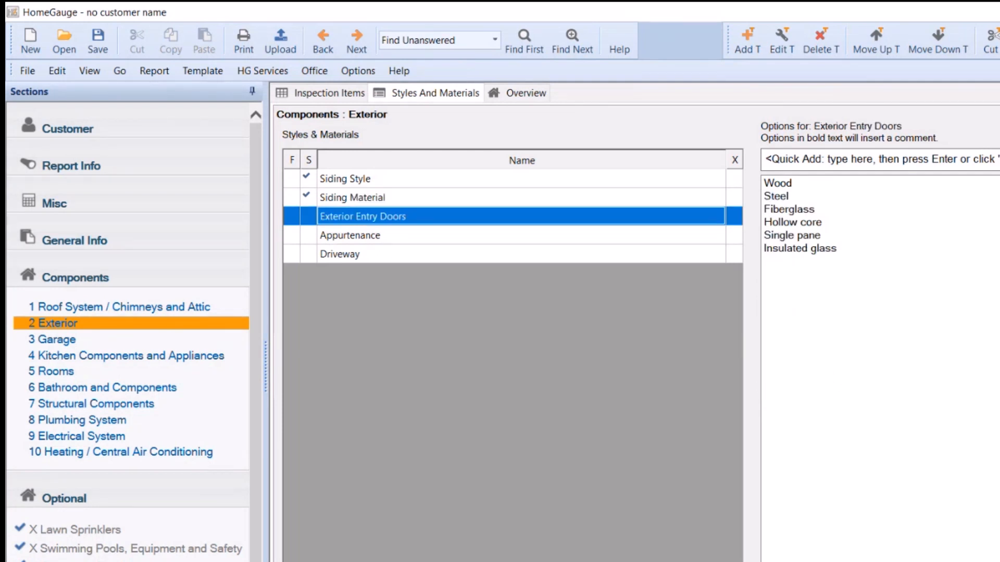
pyautogui.click(798, 211)
pyautogui.click(366, 237)
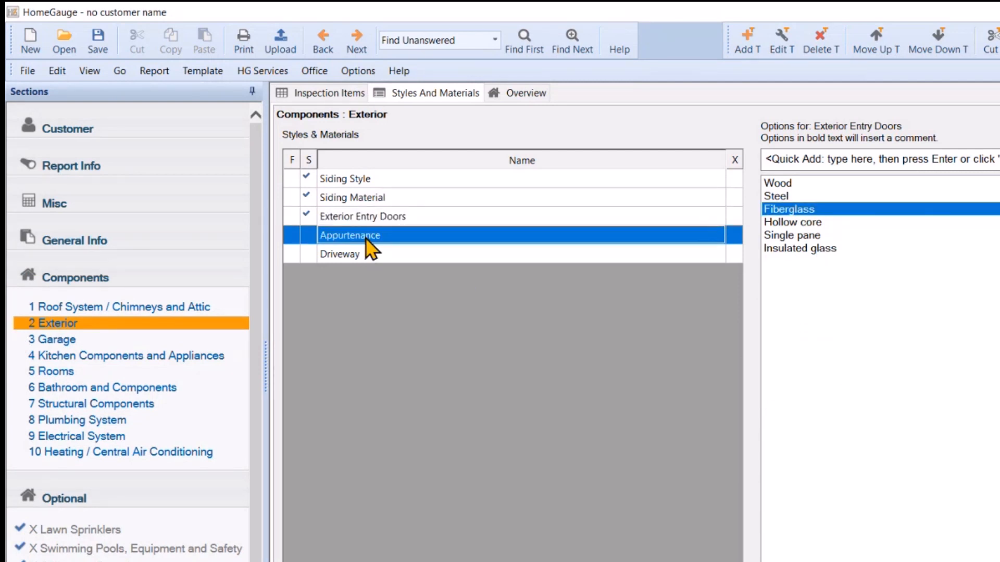
pyautogui.click(358, 255)
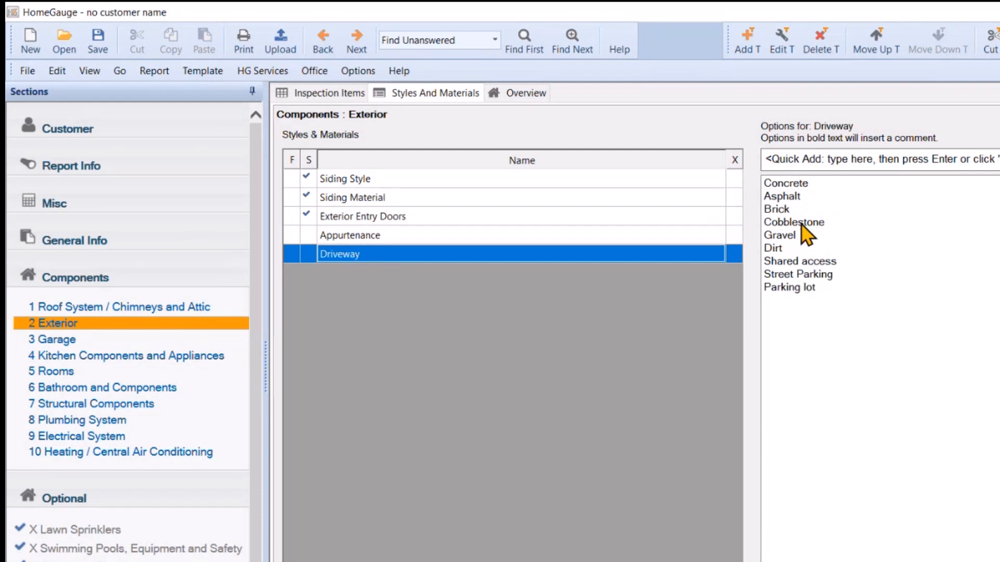
pyautogui.click(789, 184)
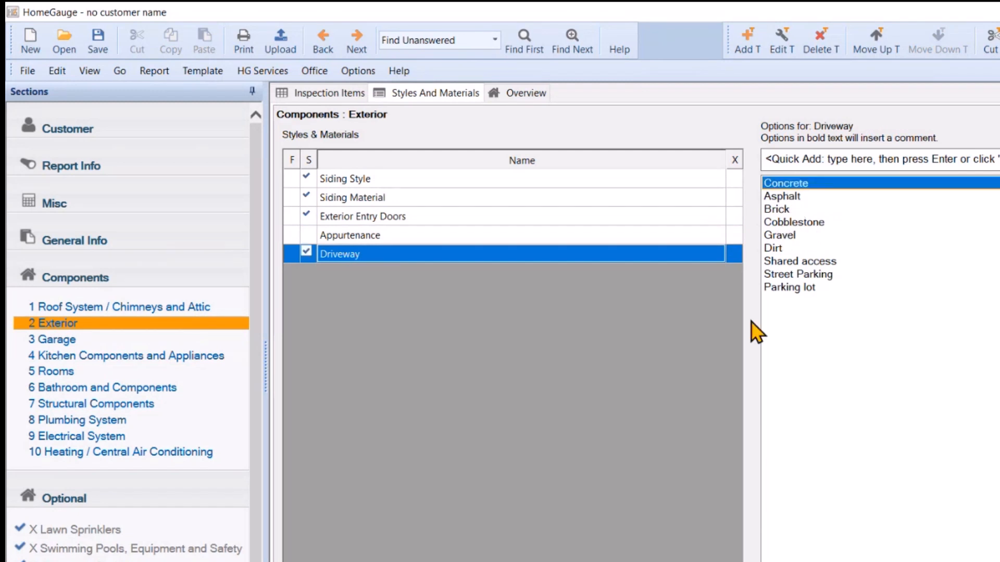
# - Look over the Garage styles and materials and the kitchen's Cabinetry and Countertop options
pyautogui.click(59, 343)
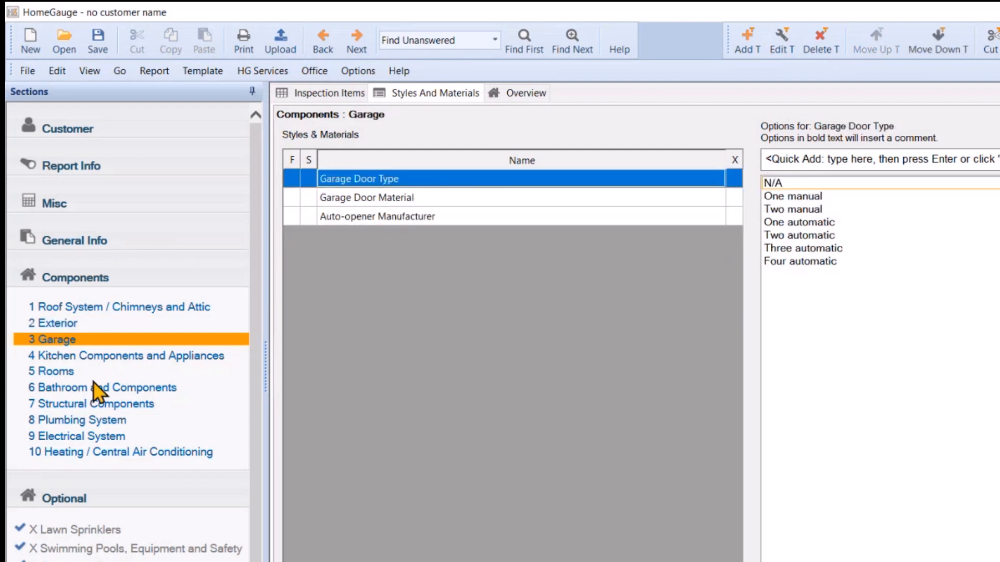
pyautogui.click(125, 356)
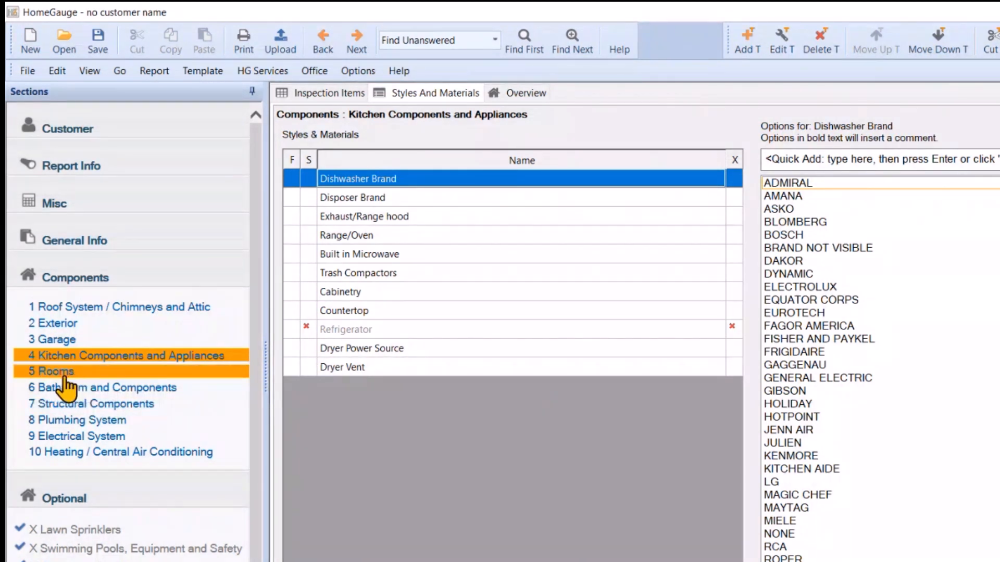
pyautogui.click(367, 294)
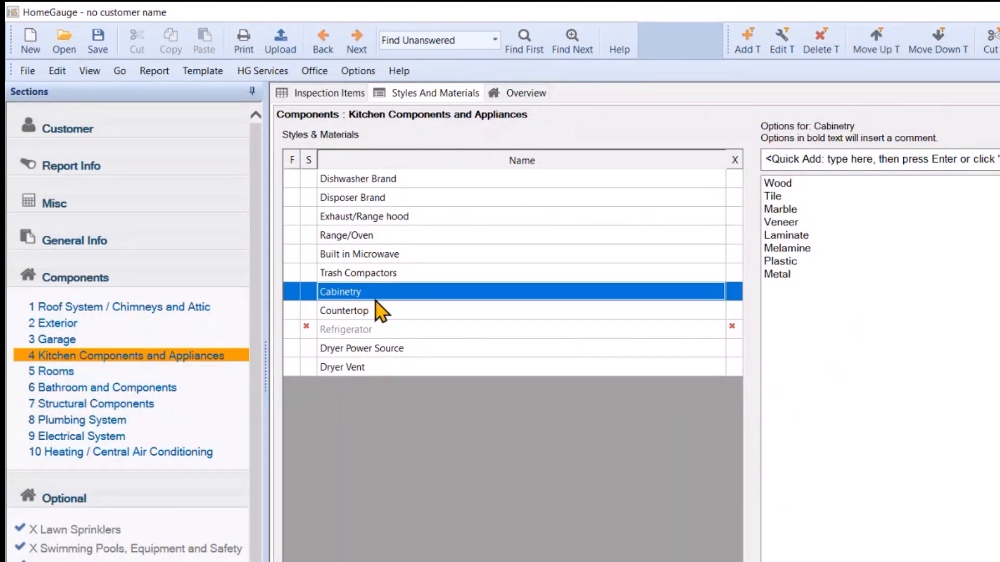
pyautogui.click(366, 310)
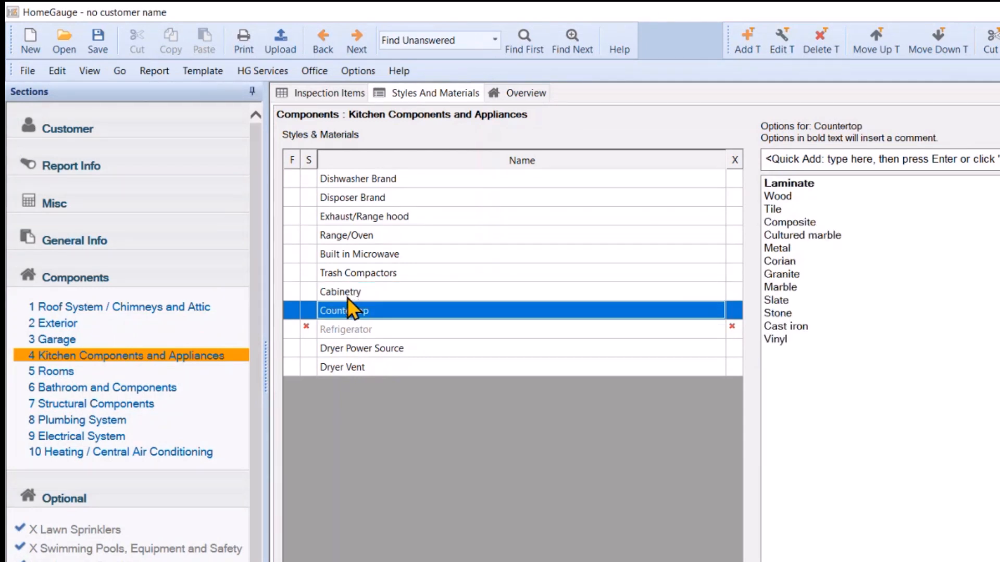
# - In the Rooms component, set both Ceiling Materials and Wall Material to Gypsum Board
pyautogui.click(46, 373)
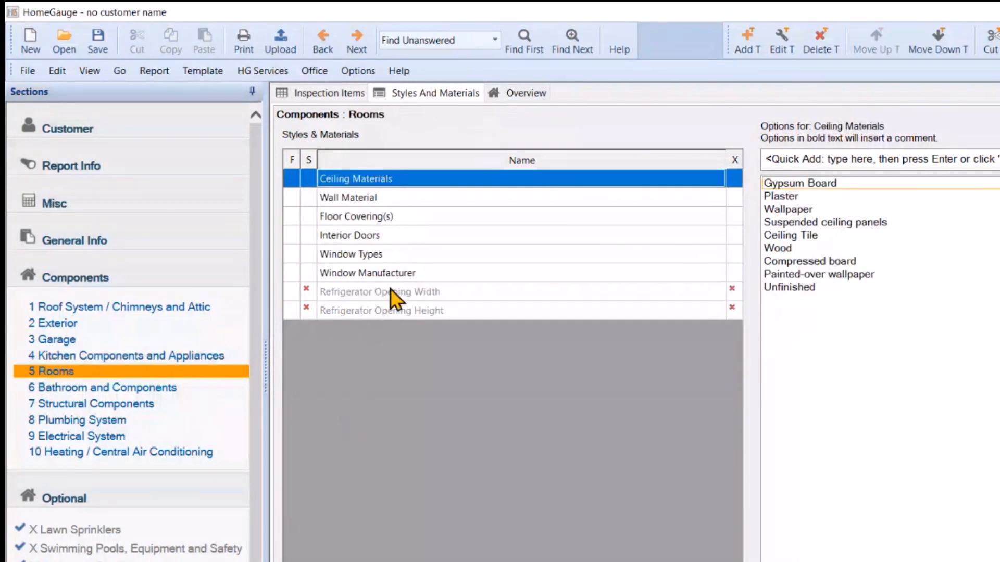
pyautogui.click(828, 186)
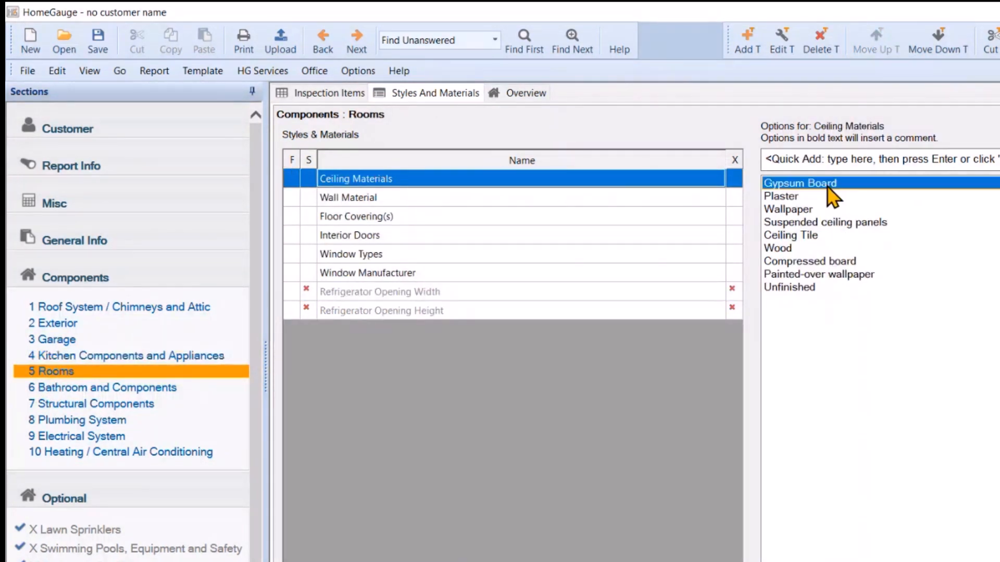
pyautogui.click(405, 197)
pyautogui.click(771, 197)
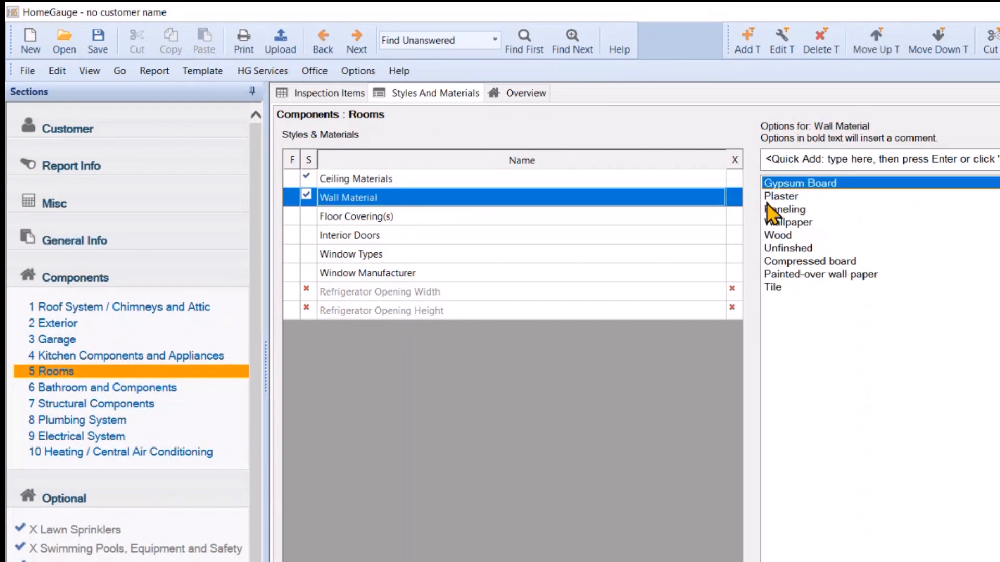
# - In the Rooms component, set Interior Doors to Wood, leaving Floor Covering(s) and Window Types unanswered
pyautogui.click(500, 220)
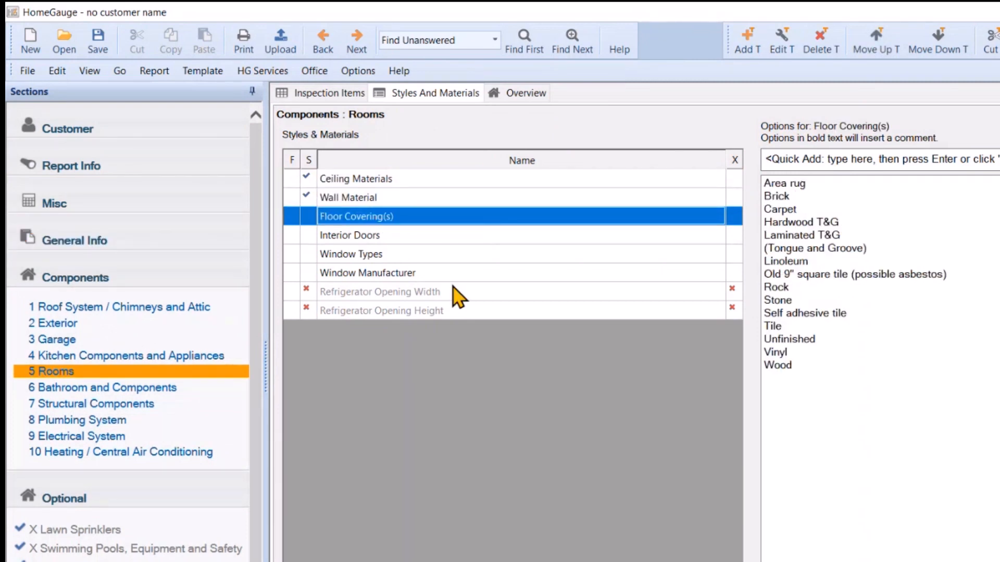
pyautogui.click(353, 238)
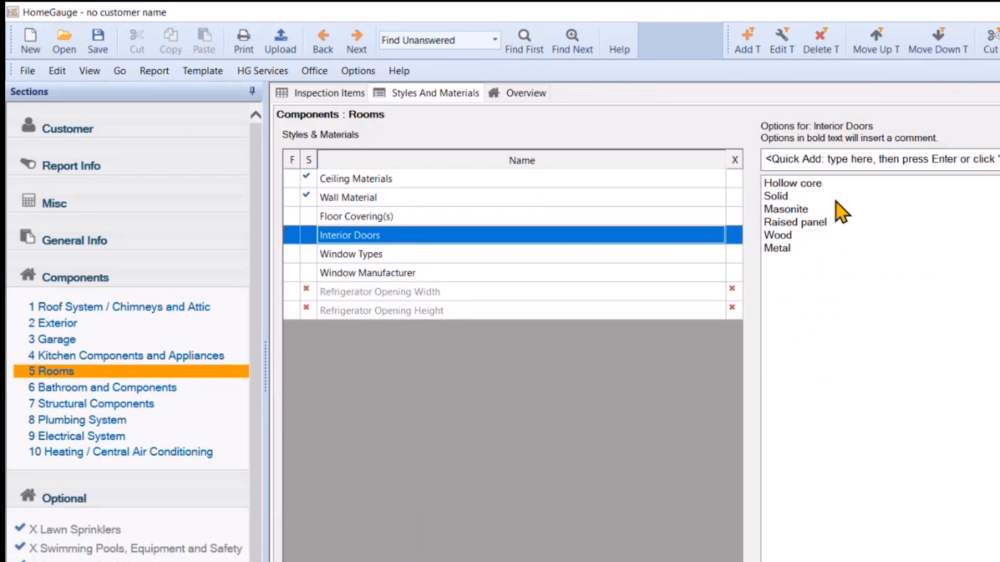
pyautogui.click(786, 236)
pyautogui.click(384, 255)
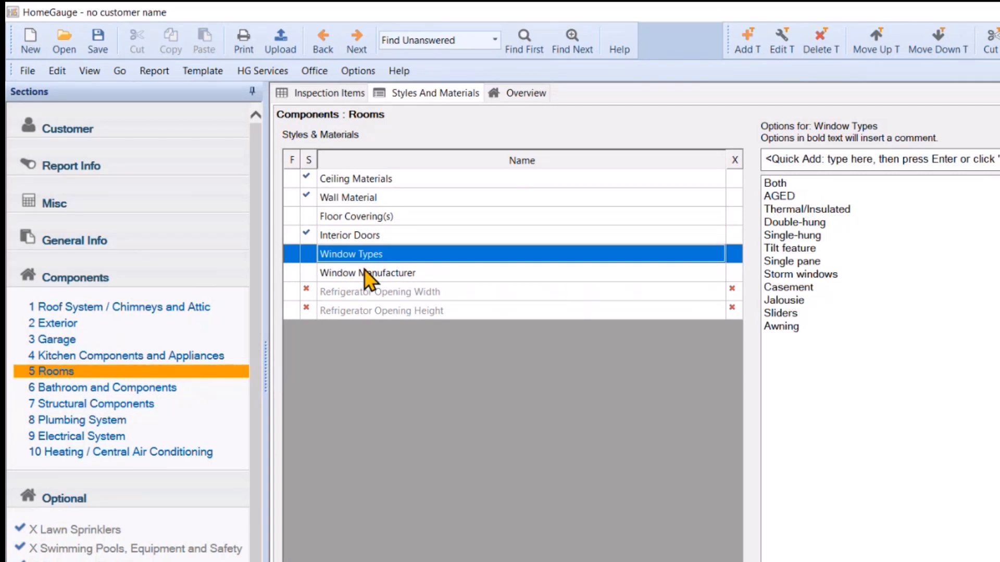
pyautogui.click(70, 390)
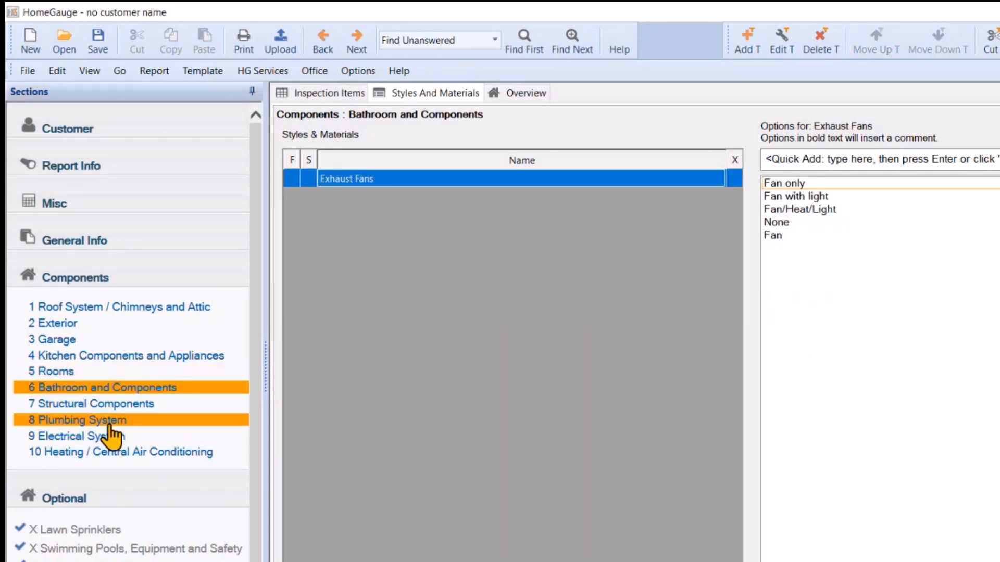
# - In the Structural Components section, set Foundation to Poured concrete and Floor Structure to Wood joists
pyautogui.click(96, 408)
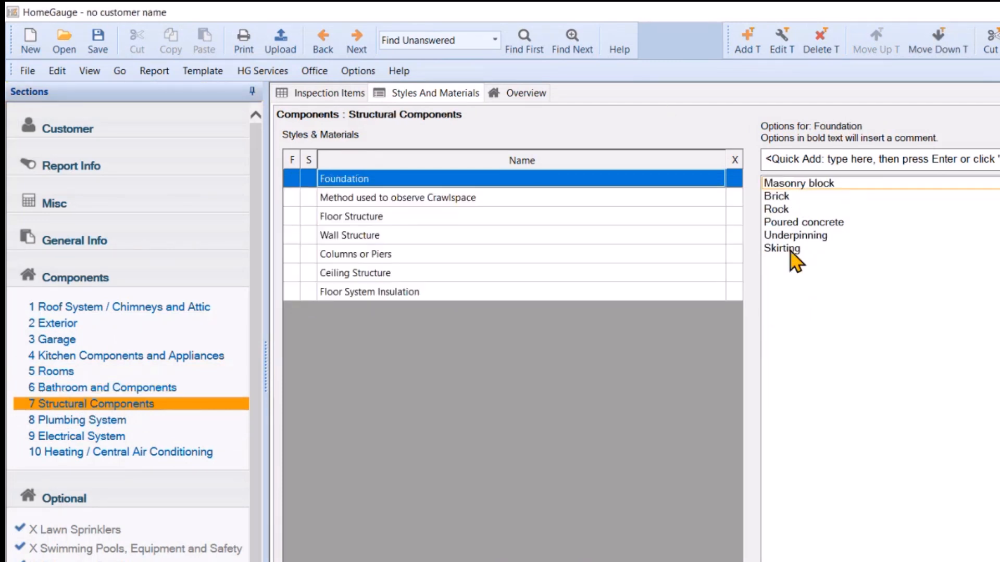
pyautogui.click(787, 187)
pyautogui.click(854, 221)
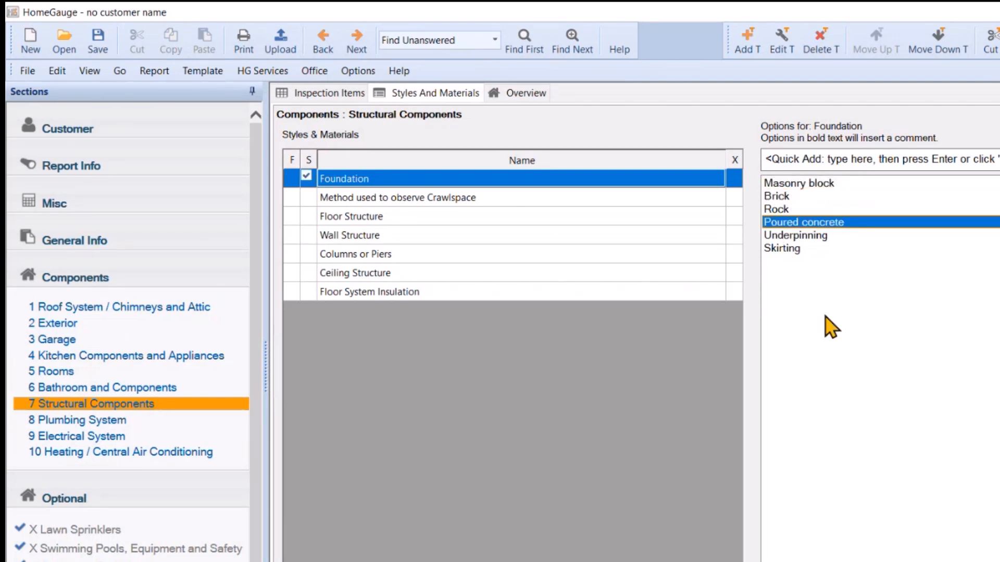
pyautogui.click(467, 221)
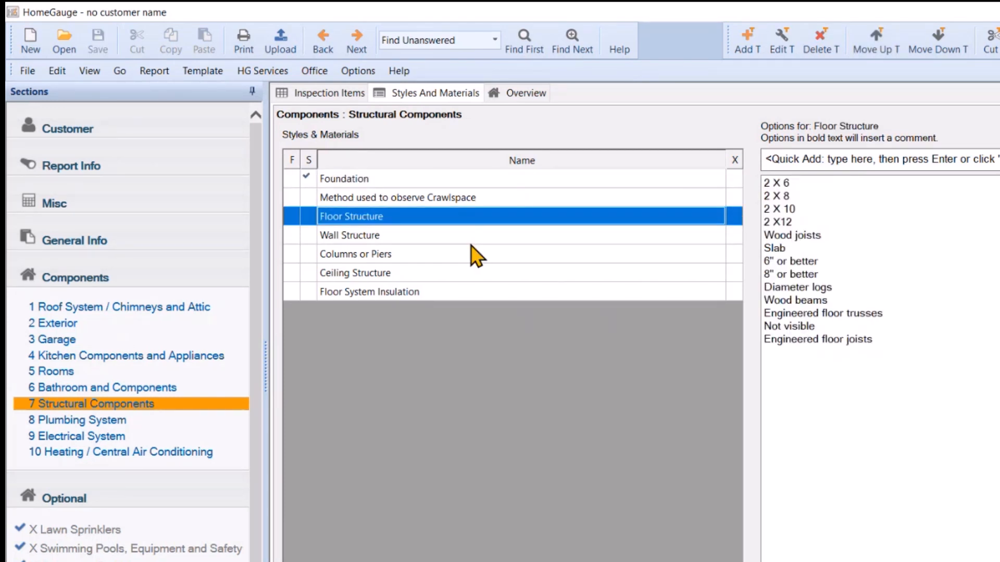
pyautogui.click(794, 235)
# - Set the structural Wall Structure to Wood and Floor System Insulation to Fiberglass
pyautogui.click(431, 237)
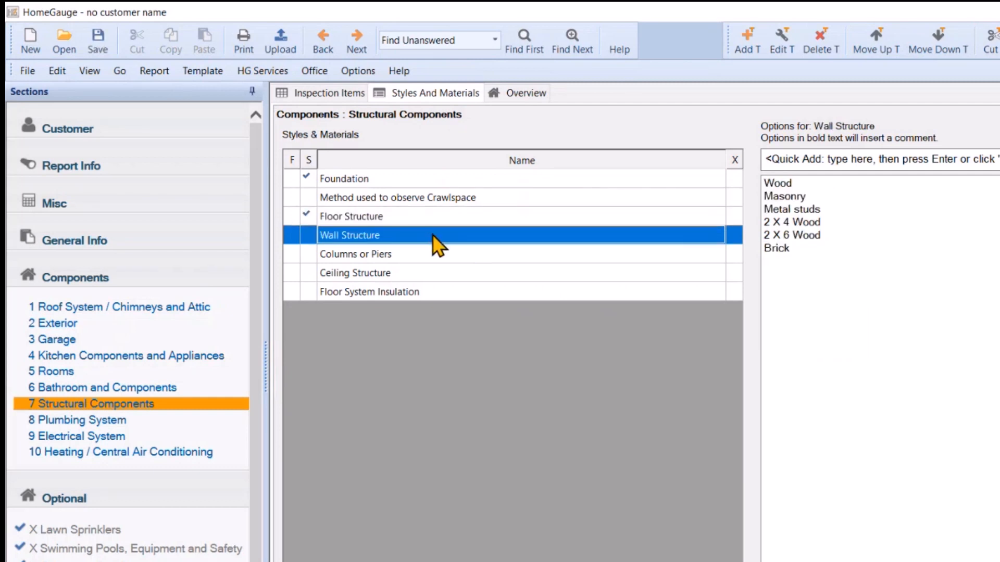
pyautogui.click(765, 182)
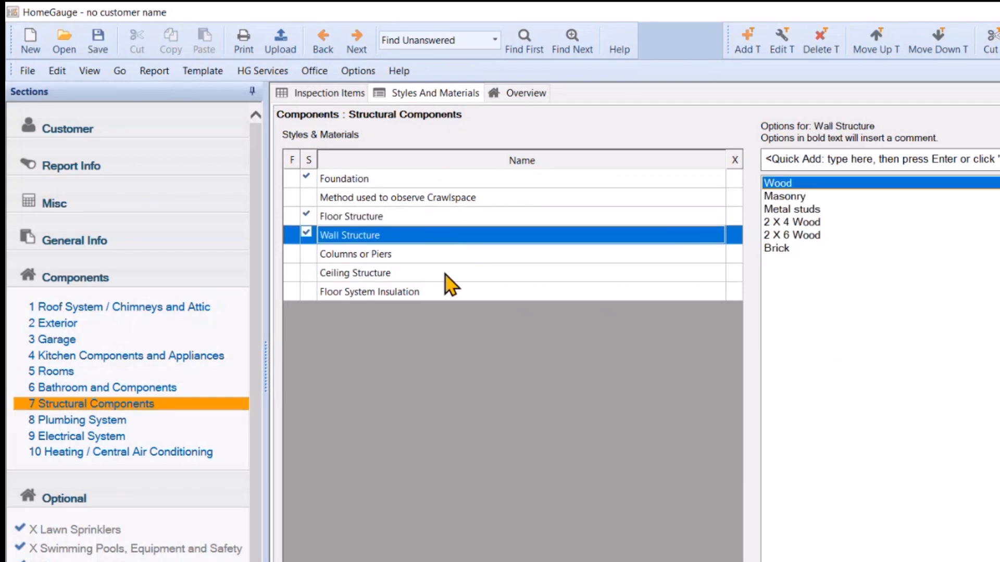
pyautogui.click(386, 293)
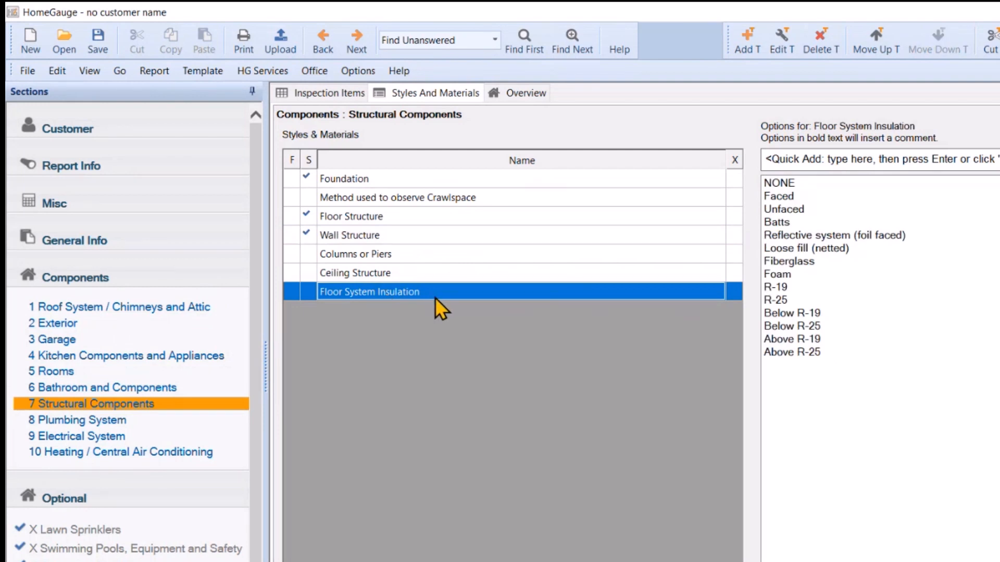
pyautogui.click(792, 262)
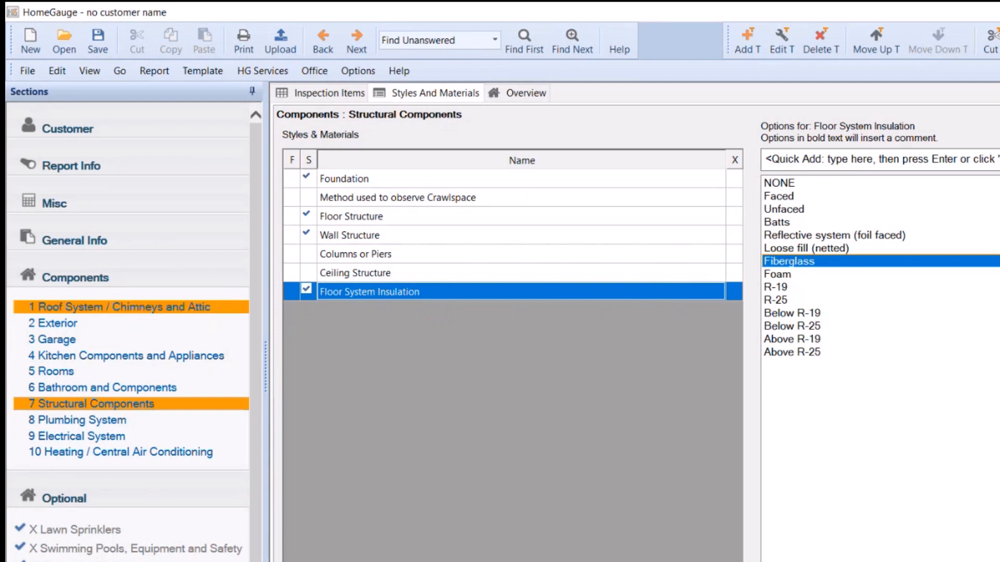
# - In the Plumbing System component, choose the pipe material for Plumbing Water Supply (into home)
pyautogui.click(78, 419)
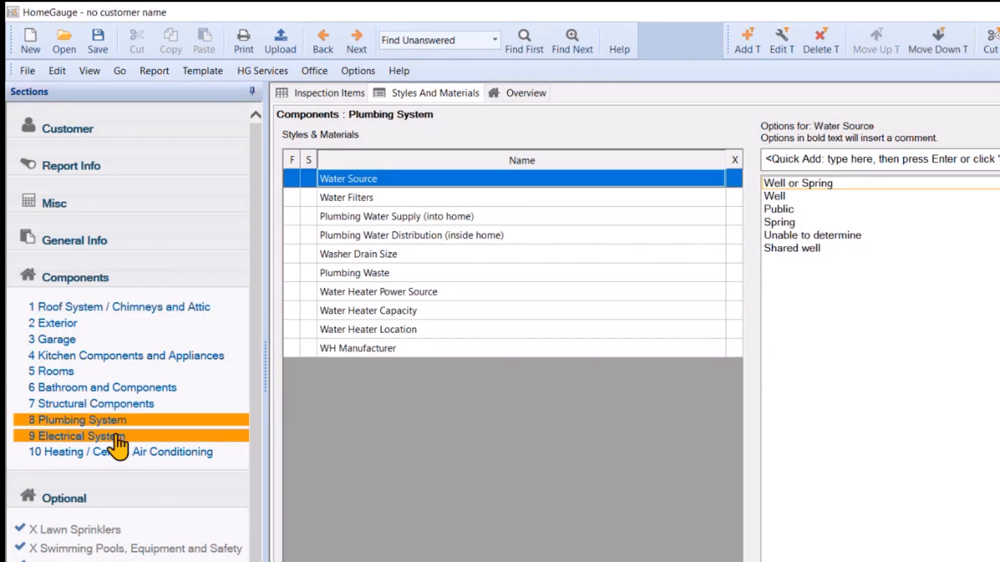
pyautogui.click(388, 216)
pyautogui.click(797, 235)
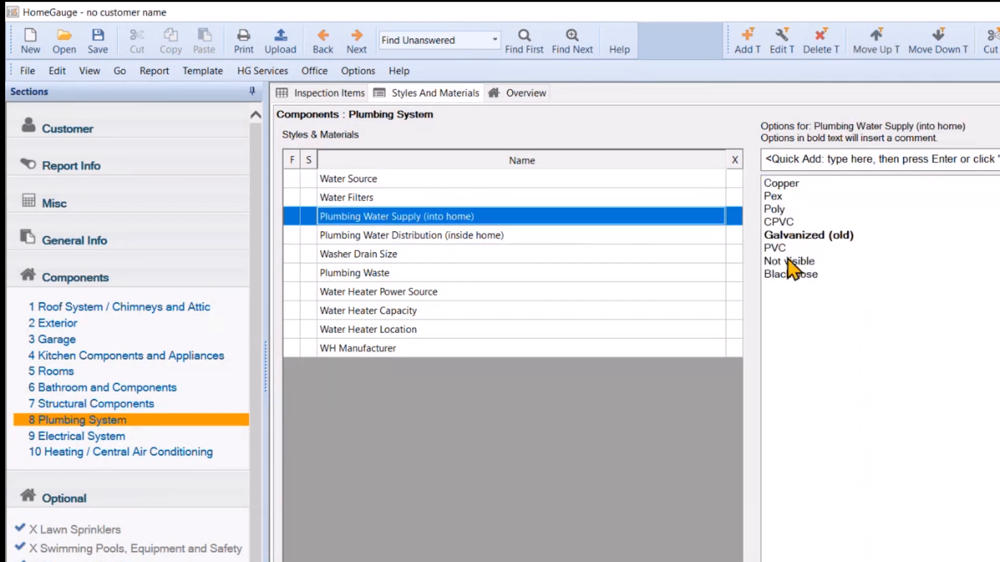
# - Set both Plumbing Water Distribution (inside home) and Plumbing Waste to PVC
pyautogui.click(456, 241)
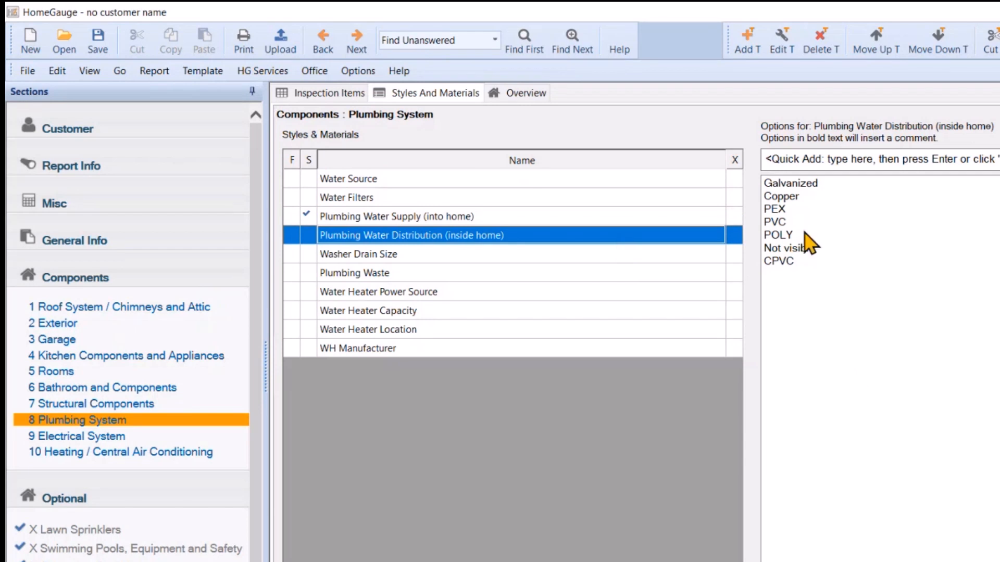
pyautogui.click(790, 223)
pyautogui.click(430, 273)
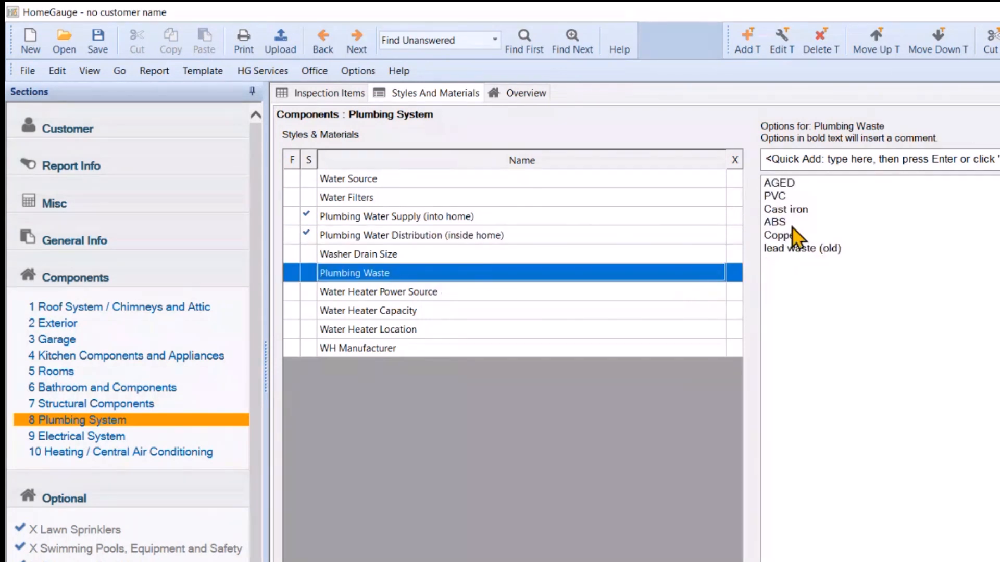
pyautogui.click(776, 197)
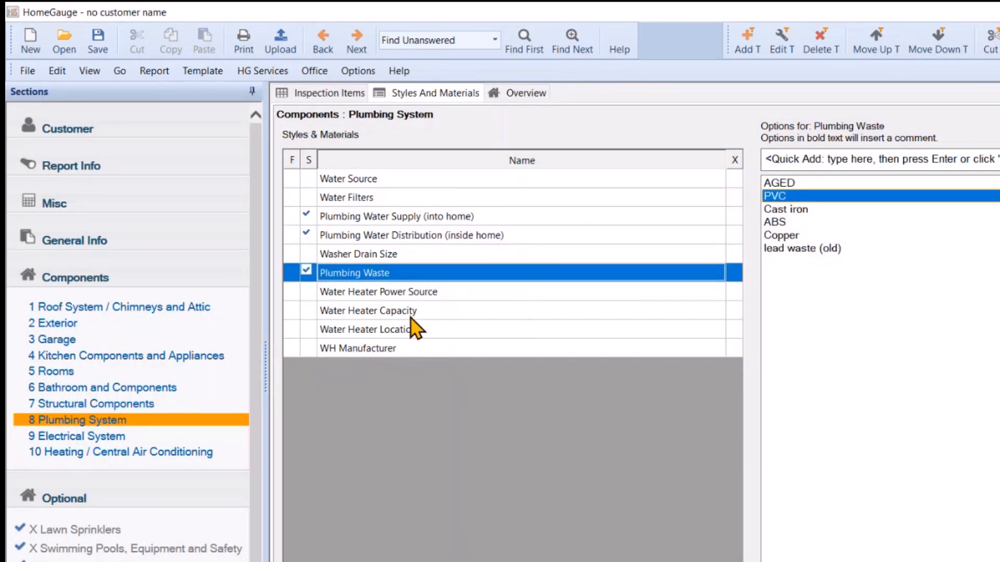
# - In the Heating / Central Air Conditioning component, set Heat Type to Heat Pump Forced Air (also provides cool air)
pyautogui.click(99, 453)
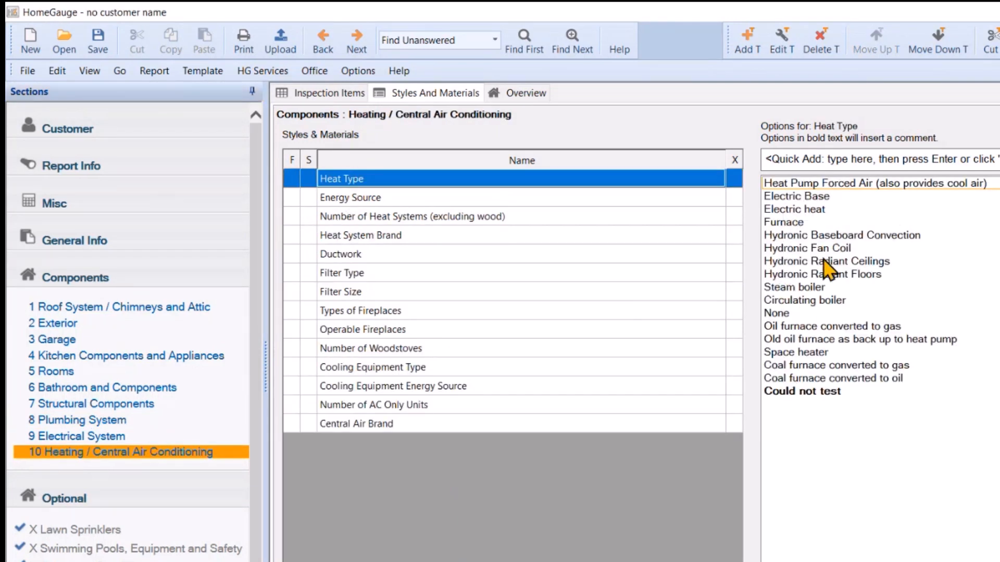
pyautogui.click(823, 183)
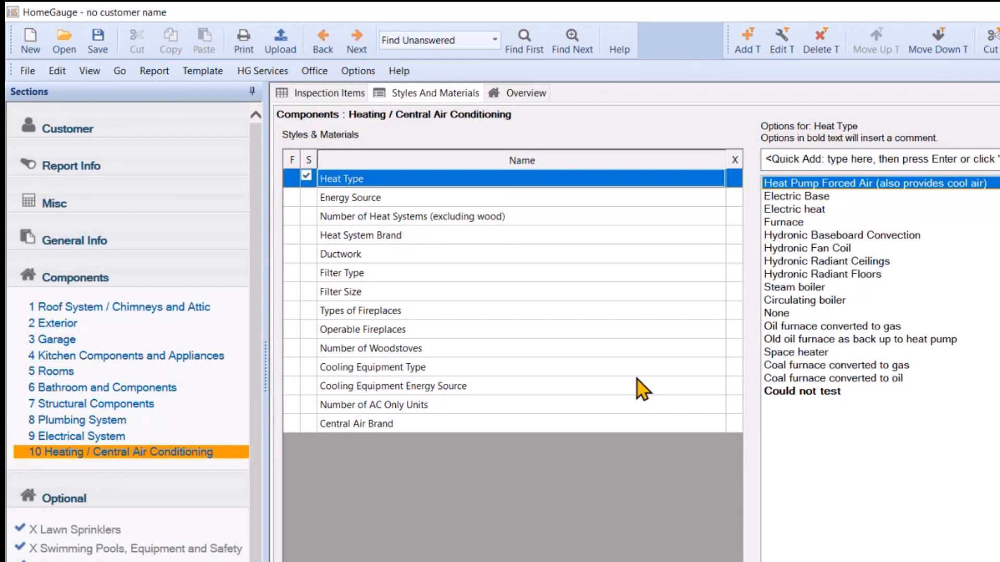
pyautogui.click(186, 423)
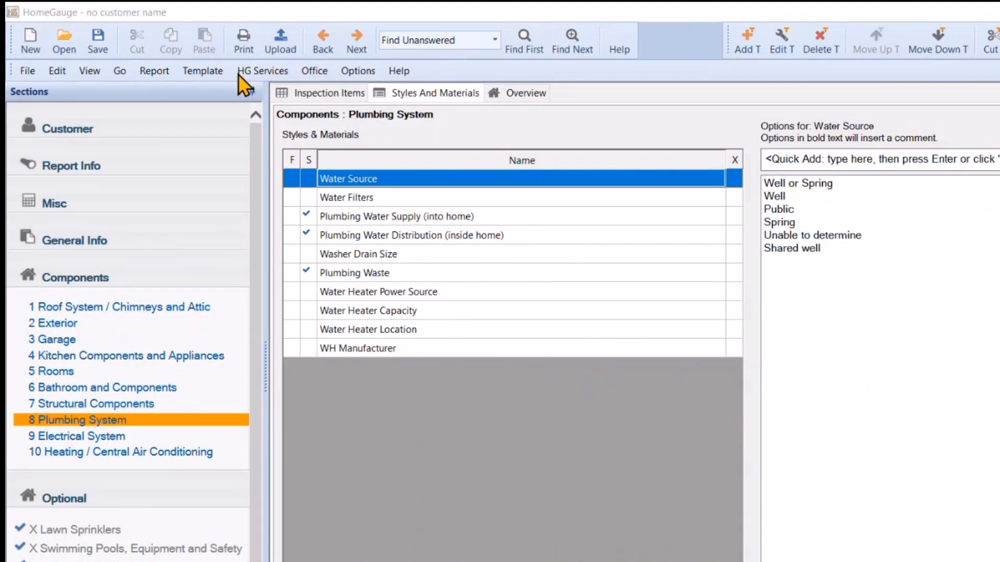
# - Save the answers as a new report fill named AZ New Home with all sections selected
pyautogui.click(144, 76)
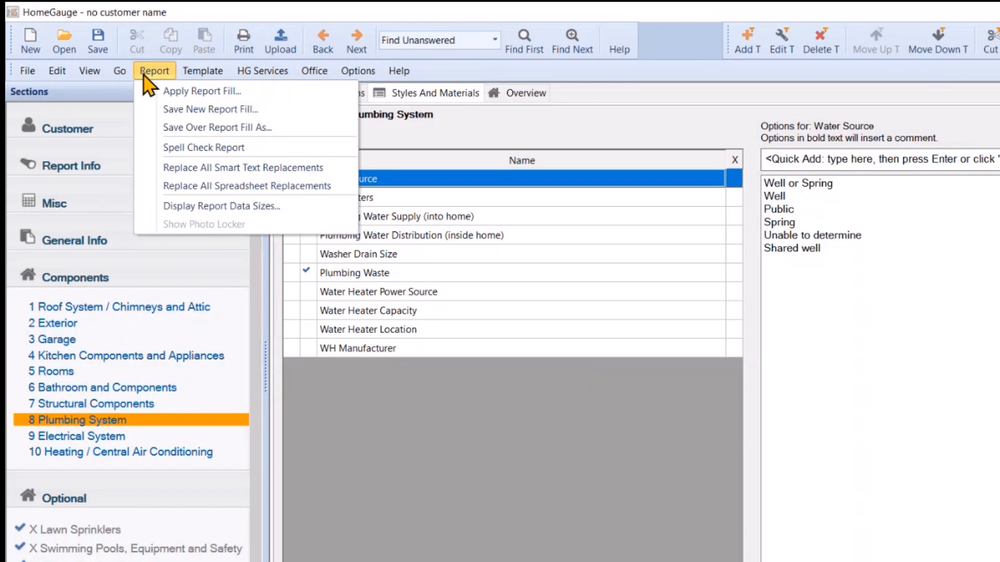
pyautogui.click(192, 111)
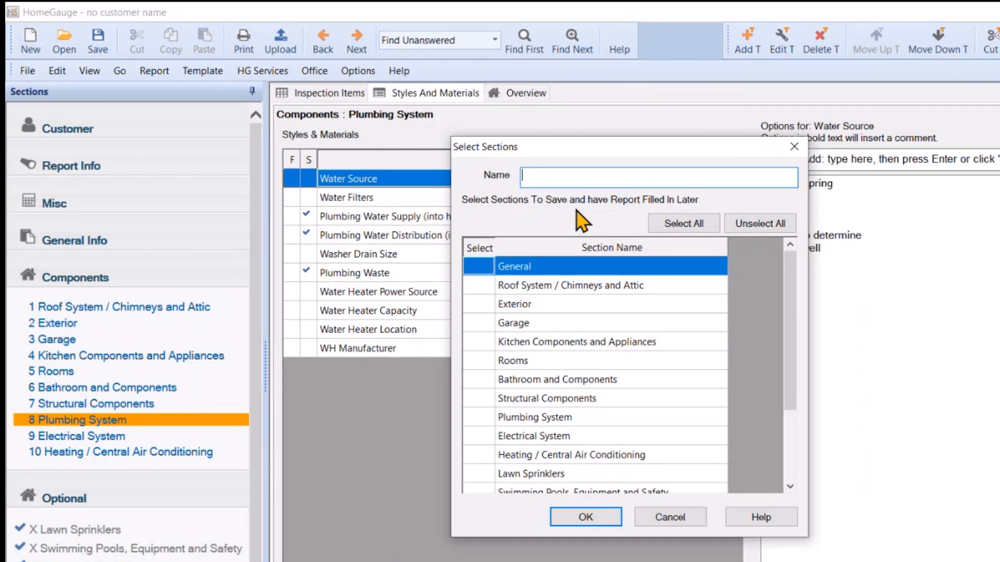
pyautogui.click(677, 223)
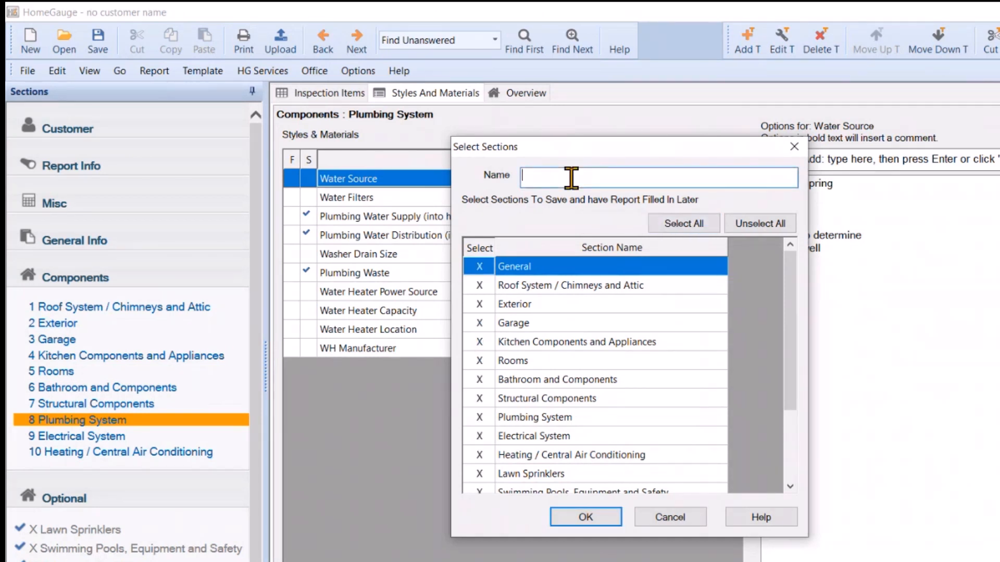
pyautogui.write('Z')
pyautogui.press('BackSpace')
pyautogui.write('AZ New Home')
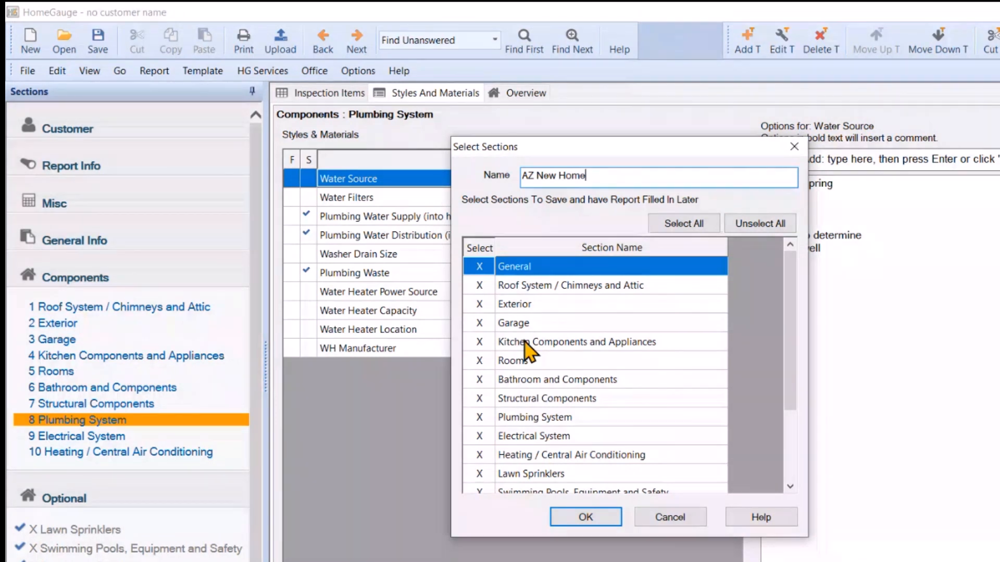
pyautogui.scroll(-1, 529, 286)
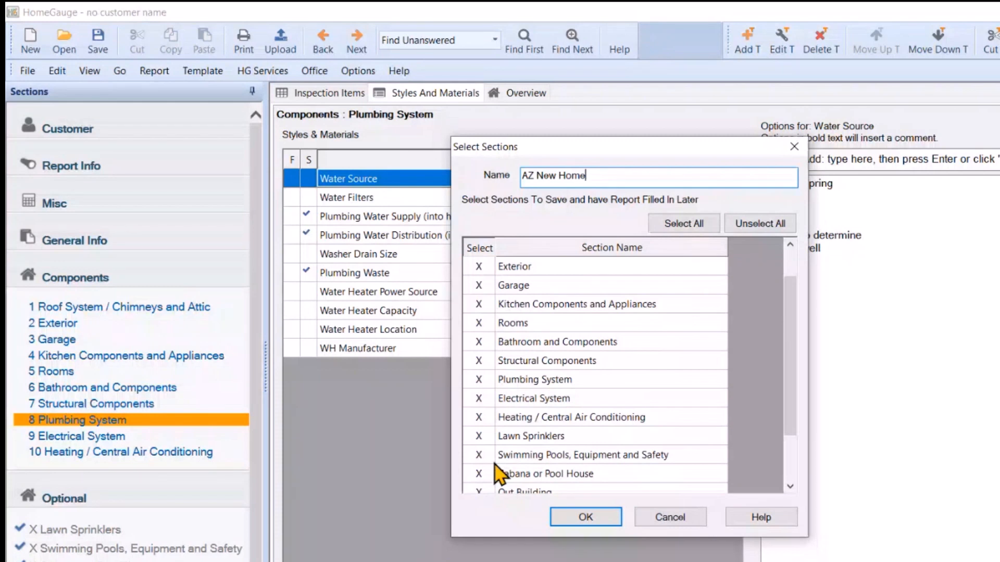
pyautogui.scroll(-1, 497, 471)
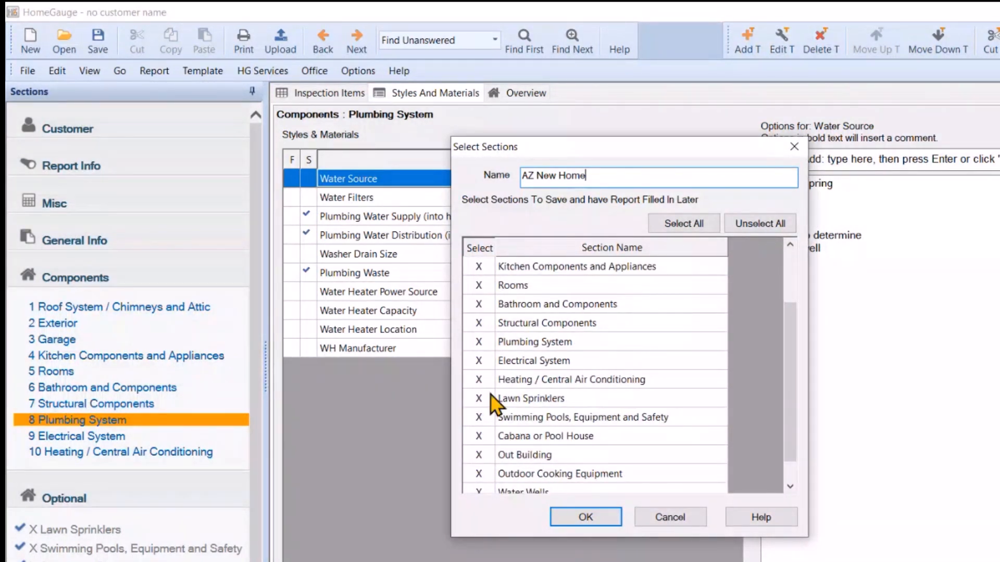
pyautogui.scroll(1, 495, 406)
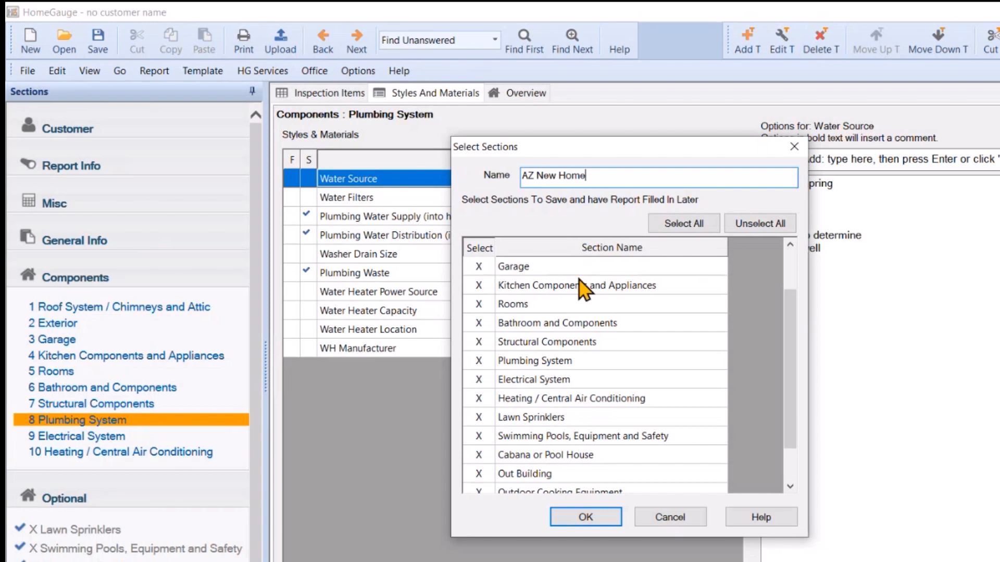
pyautogui.click(583, 520)
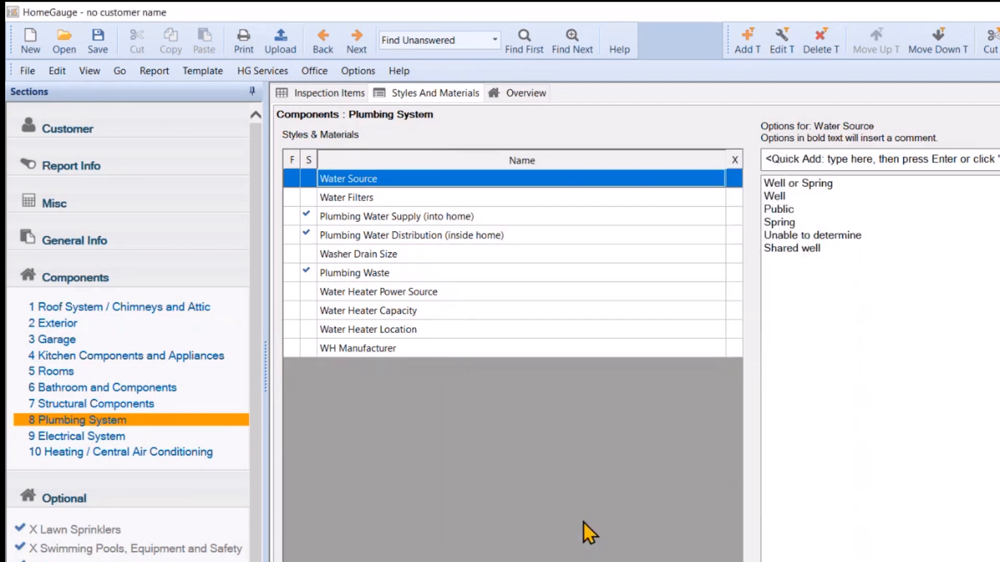
# - Start a new report without saving the current one, using the Residential By Room (traditional) template
pyautogui.click(31, 42)
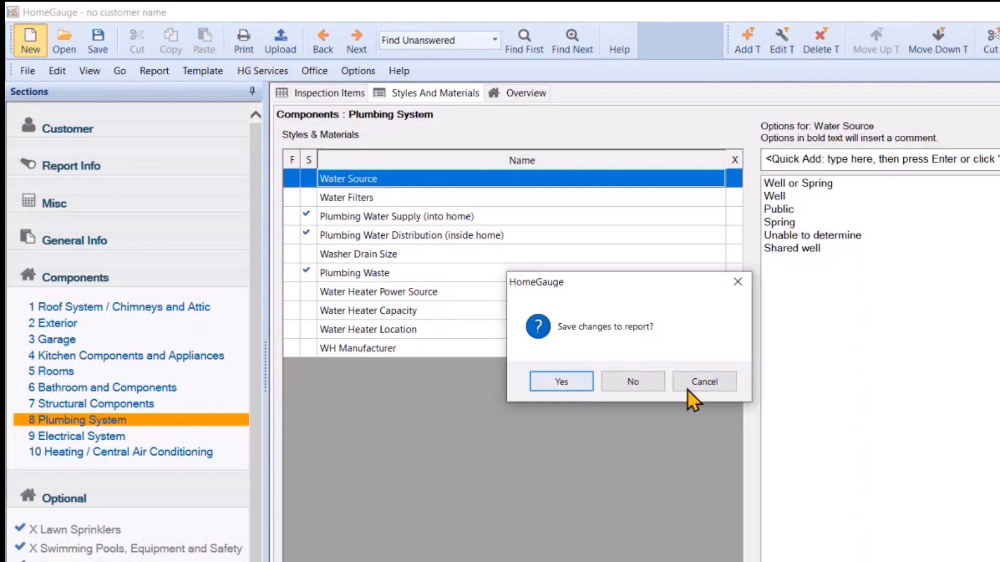
pyautogui.click(651, 389)
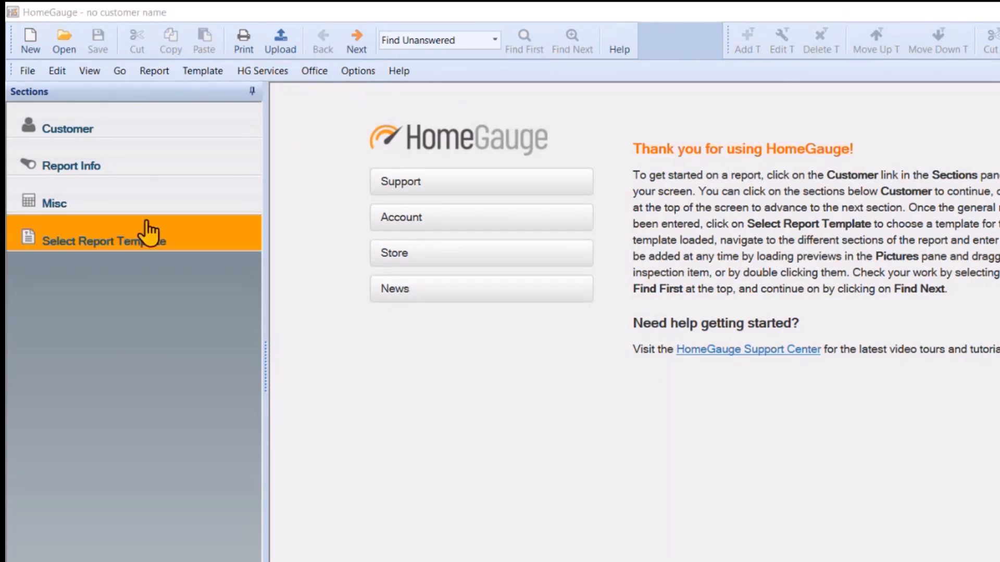
pyautogui.click(233, 238)
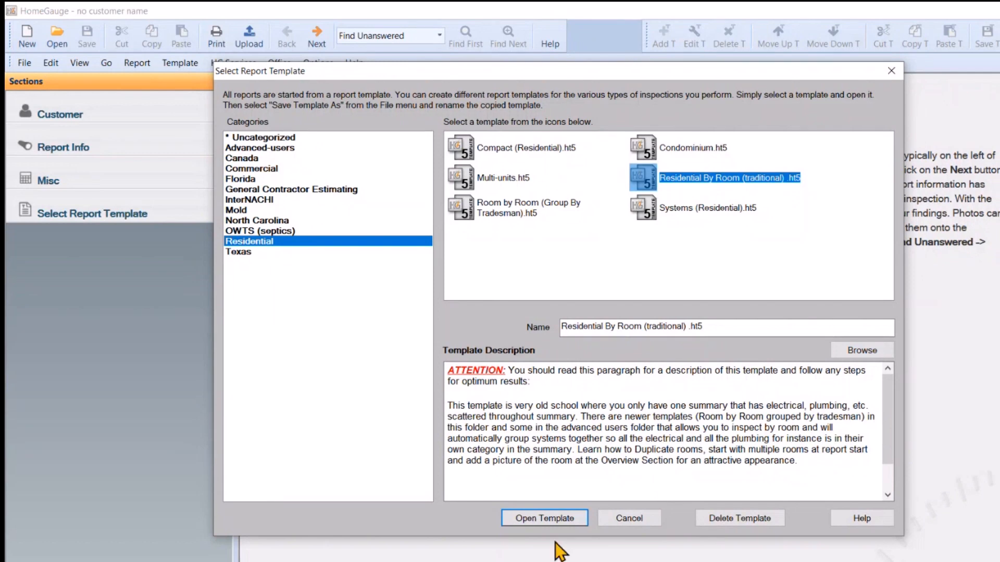
pyautogui.click(553, 519)
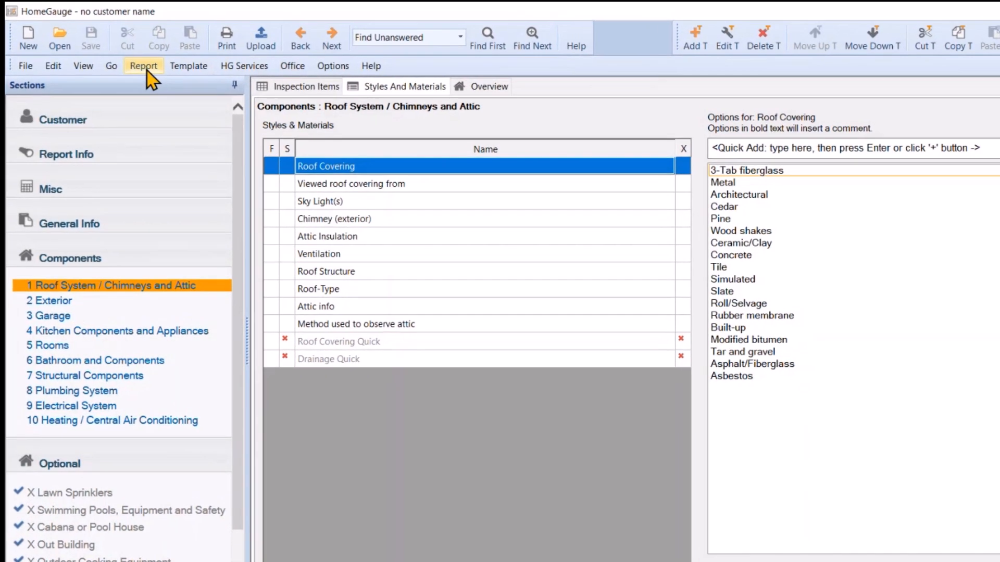
# - Apply the AZ New Home report fill to every section except Rooms
pyautogui.click(147, 70)
pyautogui.click(154, 83)
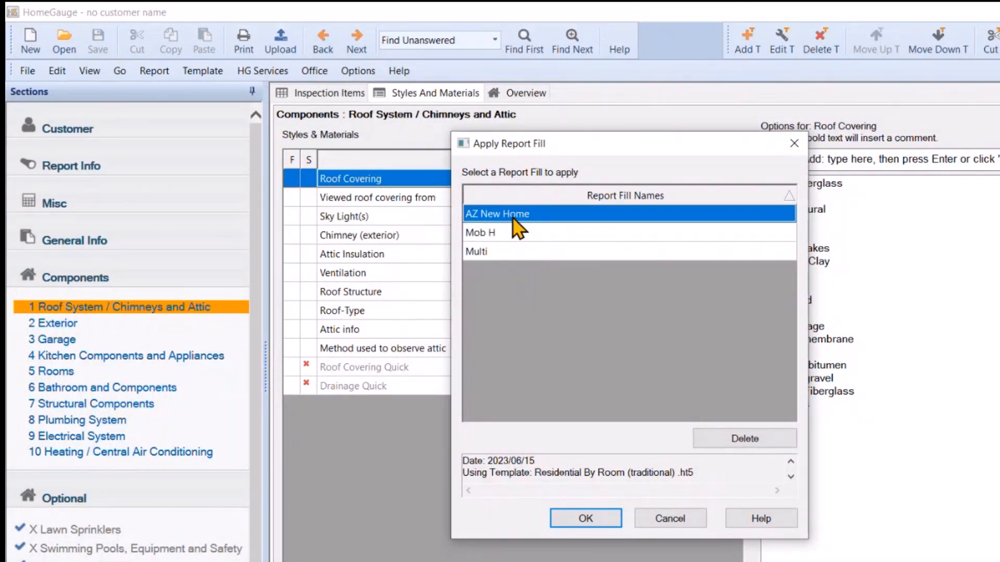
pyautogui.click(596, 525)
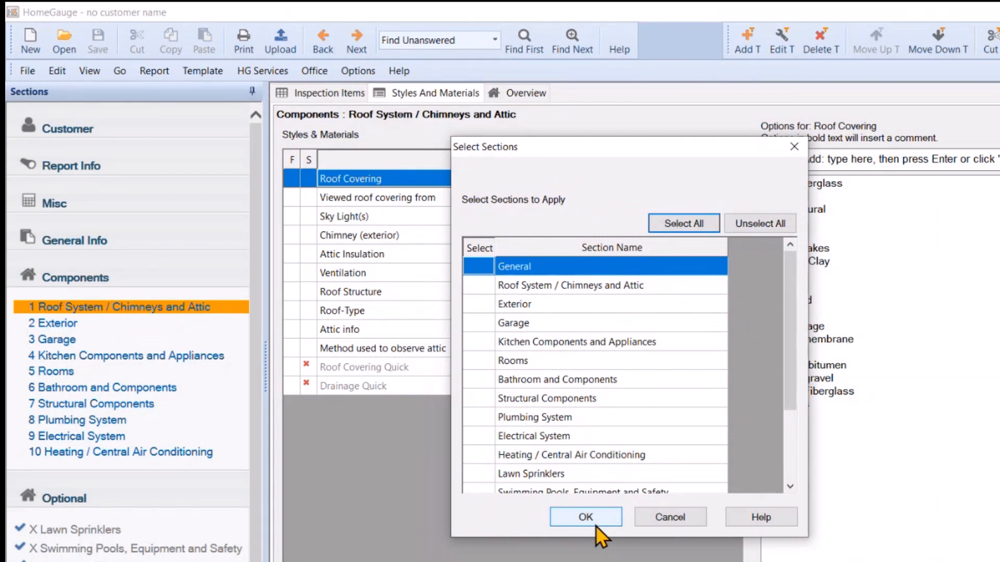
pyautogui.click(695, 225)
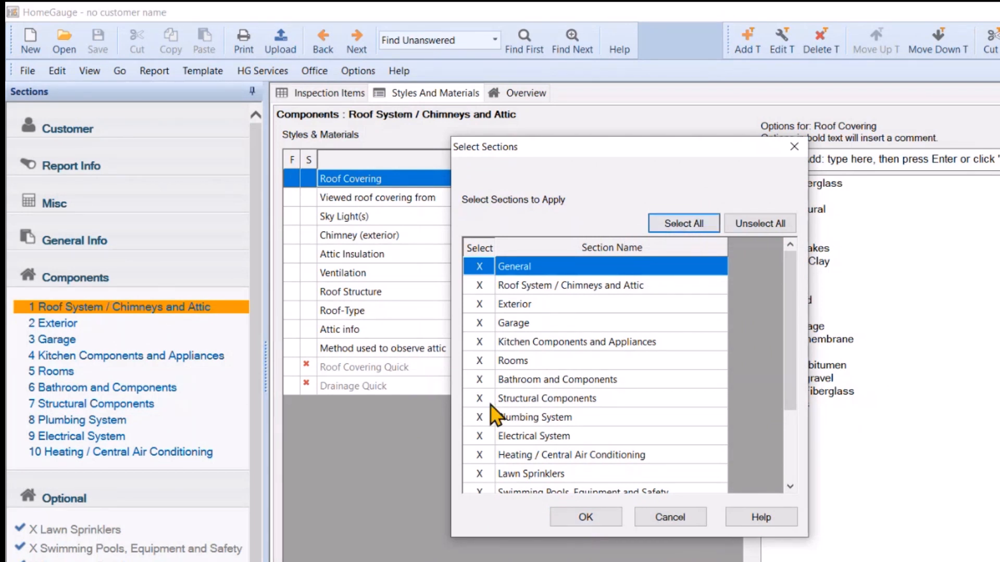
pyautogui.scroll(-1, 508, 417)
pyautogui.scroll(-1, 508, 417)
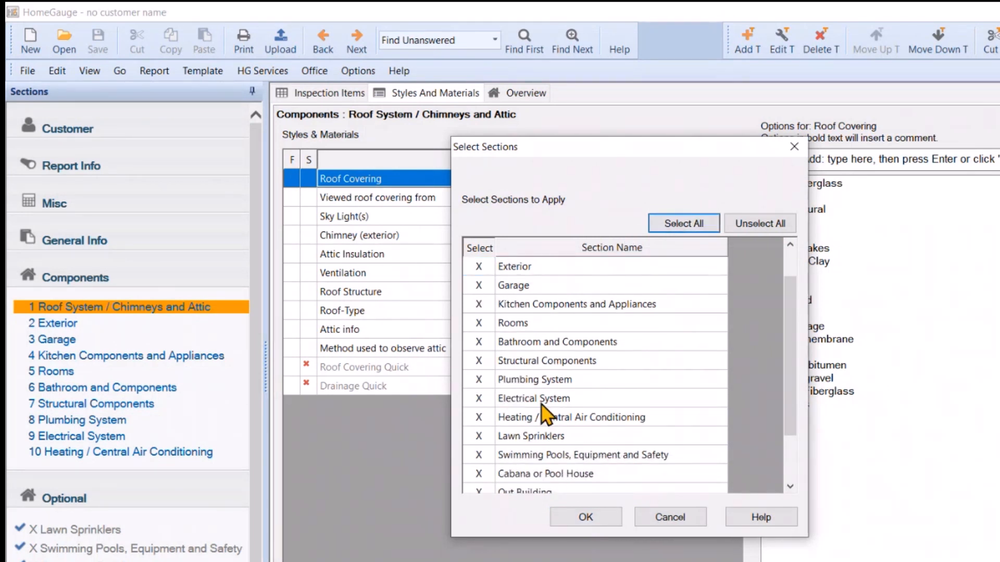
pyautogui.click(479, 324)
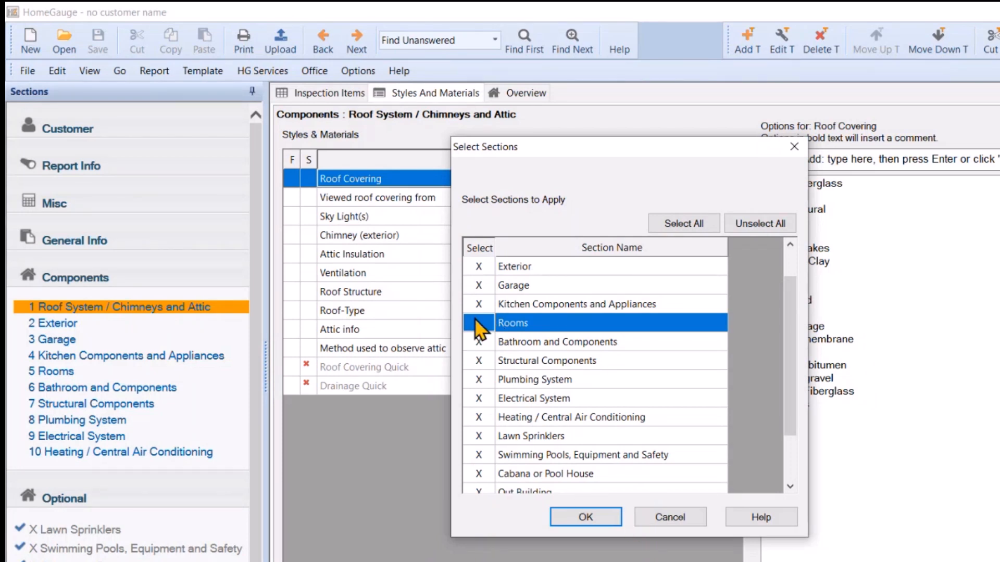
pyautogui.click(598, 521)
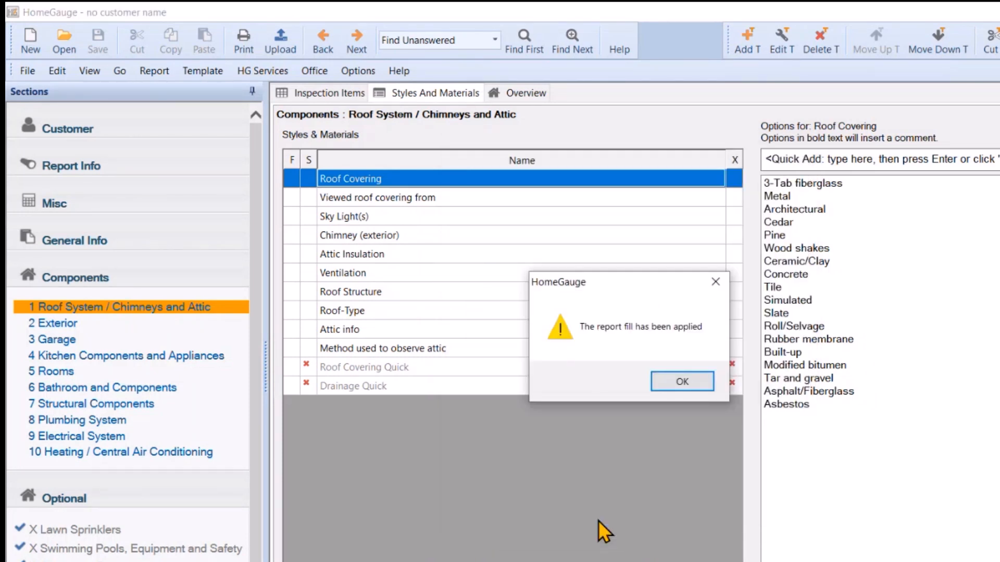
pyautogui.click(676, 383)
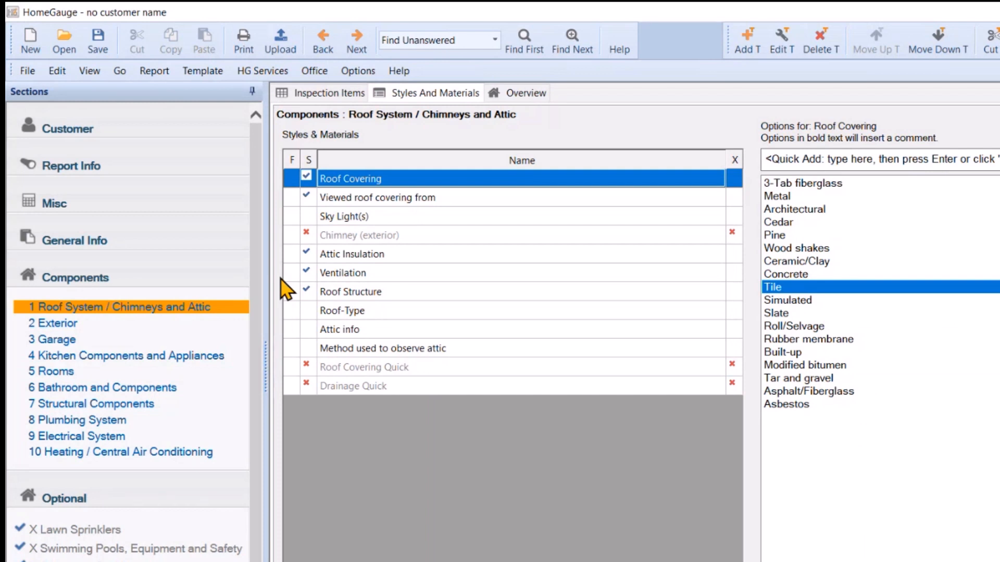
# - Save the report and start a new one from the Residential By Room (traditional) template
pyautogui.hotkey('ctrl', 's')
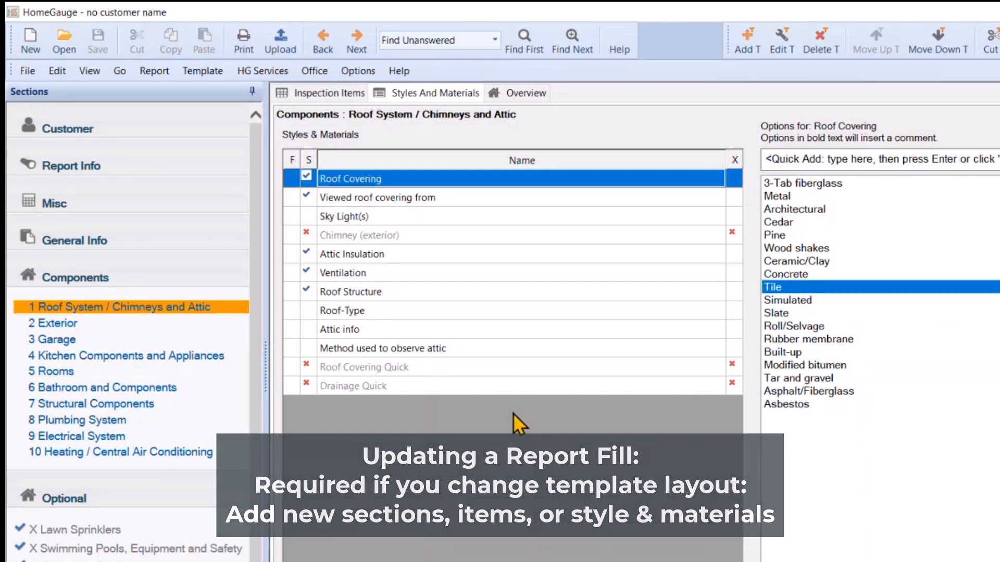
pyautogui.click(26, 41)
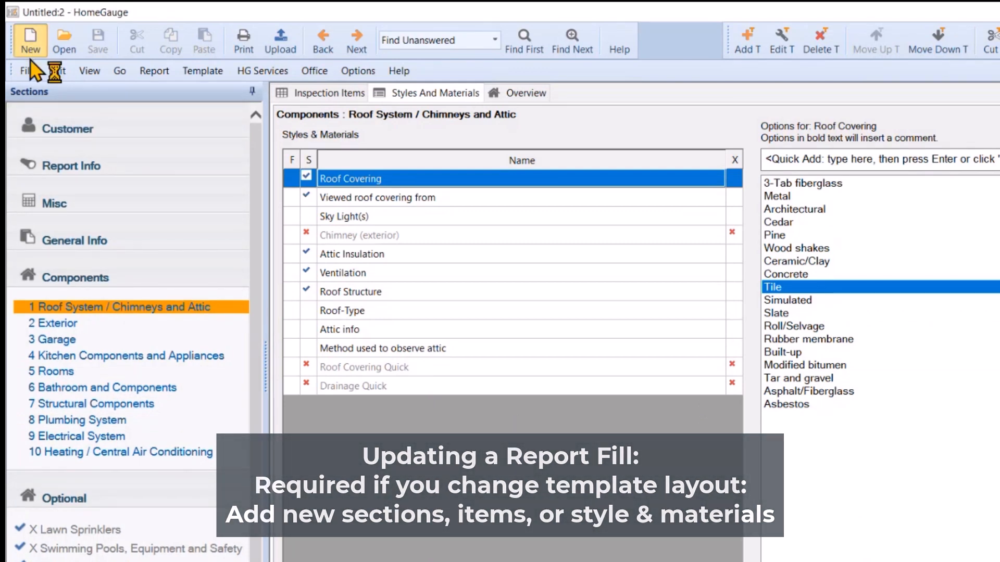
pyautogui.click(119, 245)
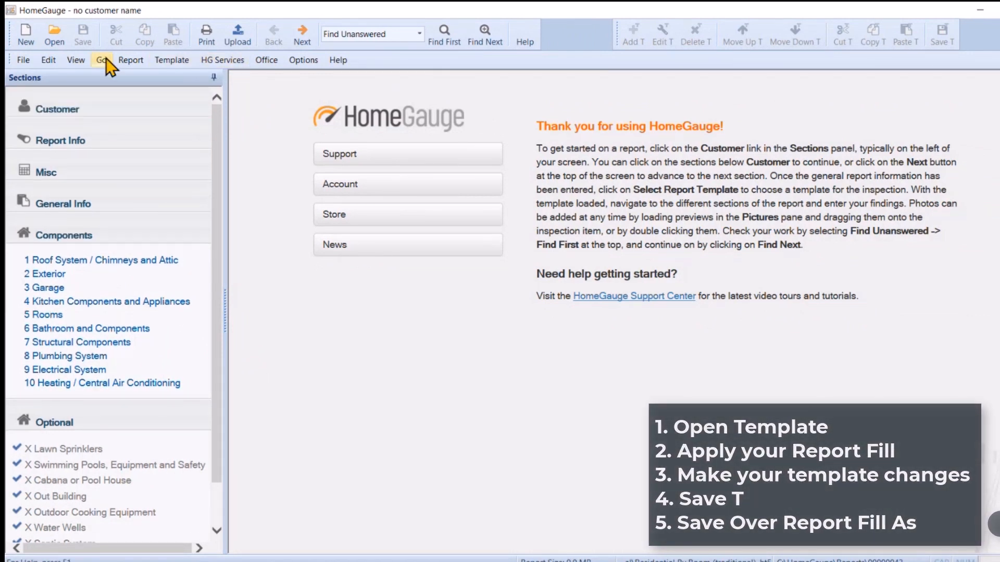
# - Apply the AZ New Home report fill to the sections of the new report
pyautogui.click(128, 60)
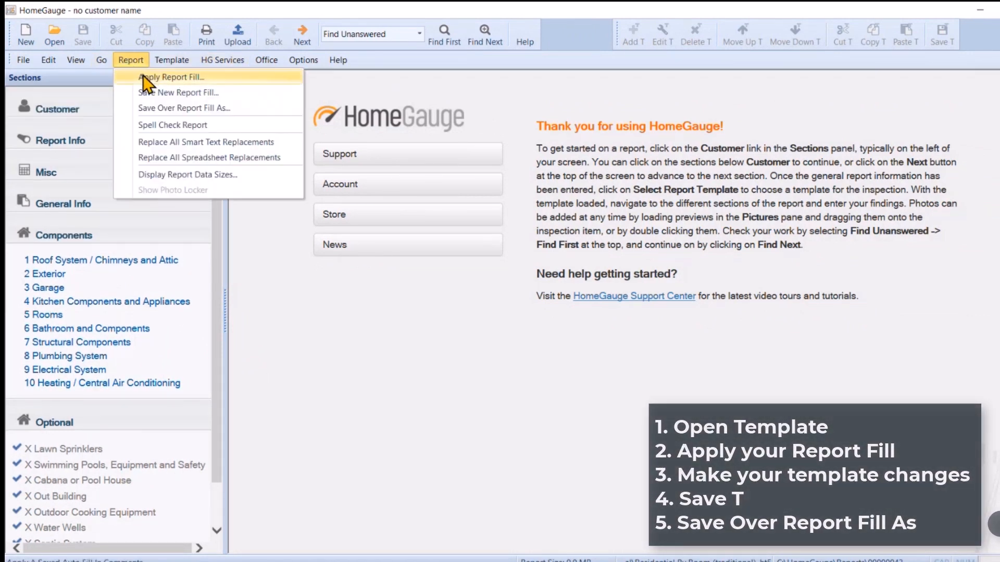
pyautogui.click(142, 76)
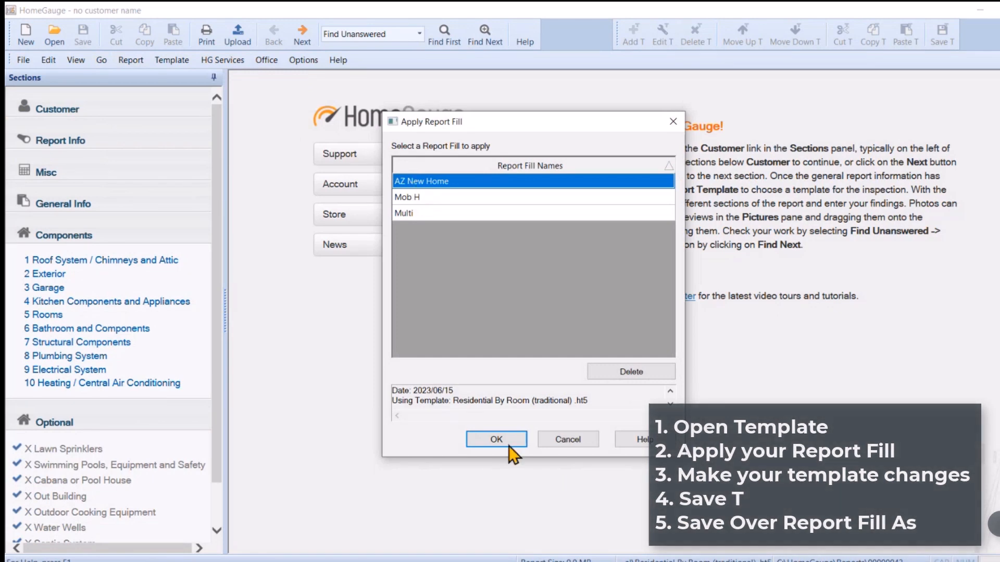
pyautogui.click(509, 444)
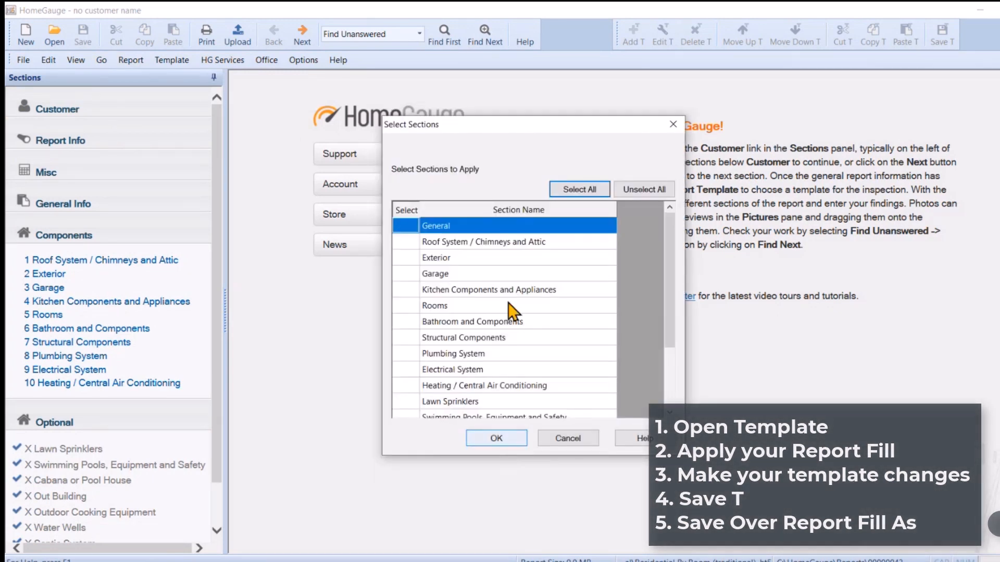
pyautogui.click(496, 440)
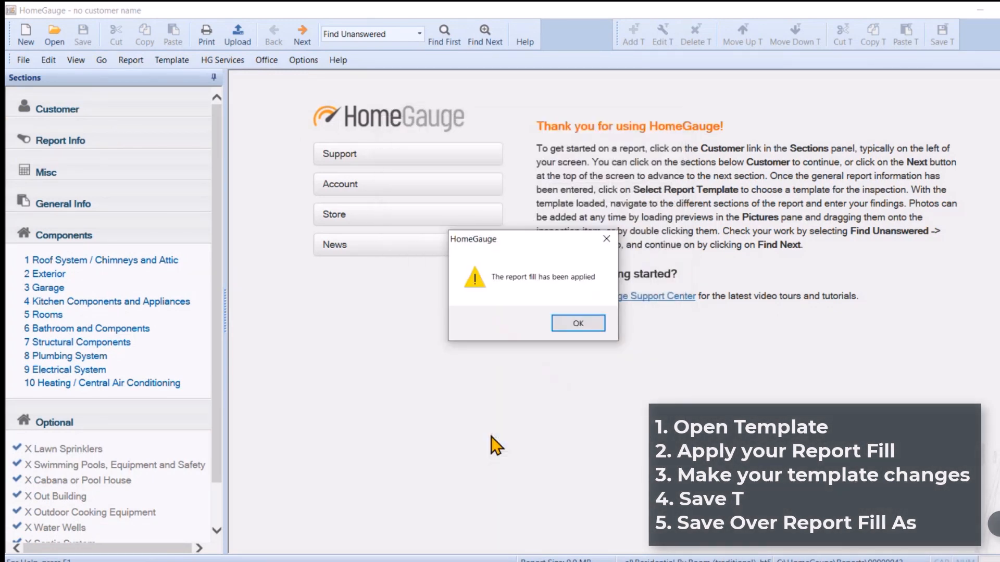
pyautogui.click(577, 324)
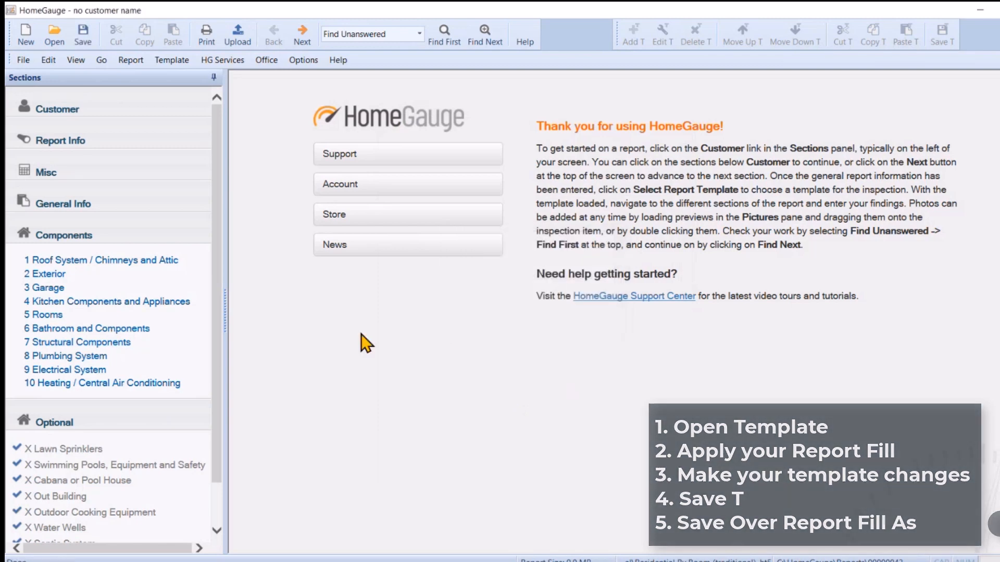
# - Review the filled inspection items and the styles and materials of the Roof System / Chimneys and Attic component
pyautogui.click(133, 263)
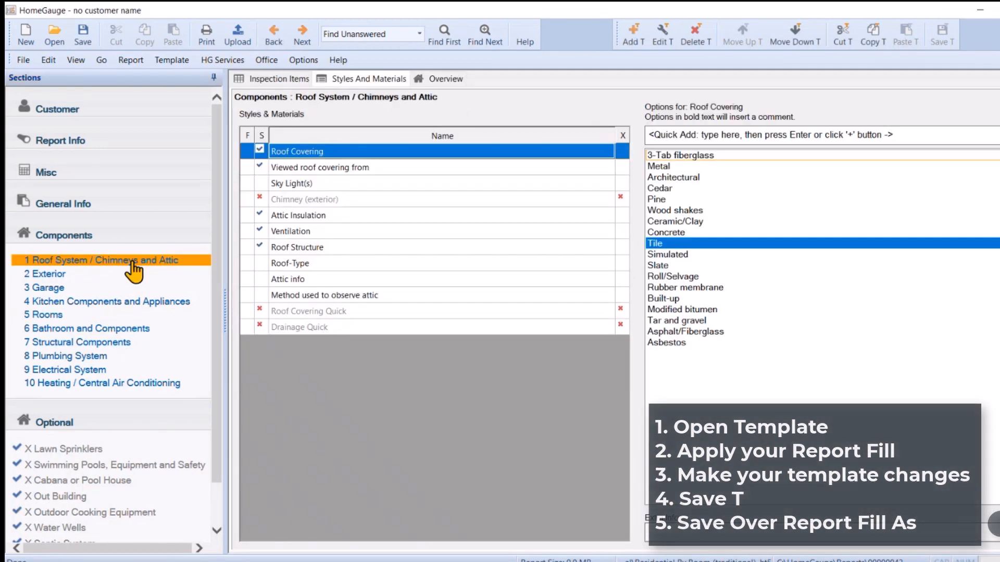
pyautogui.click(284, 81)
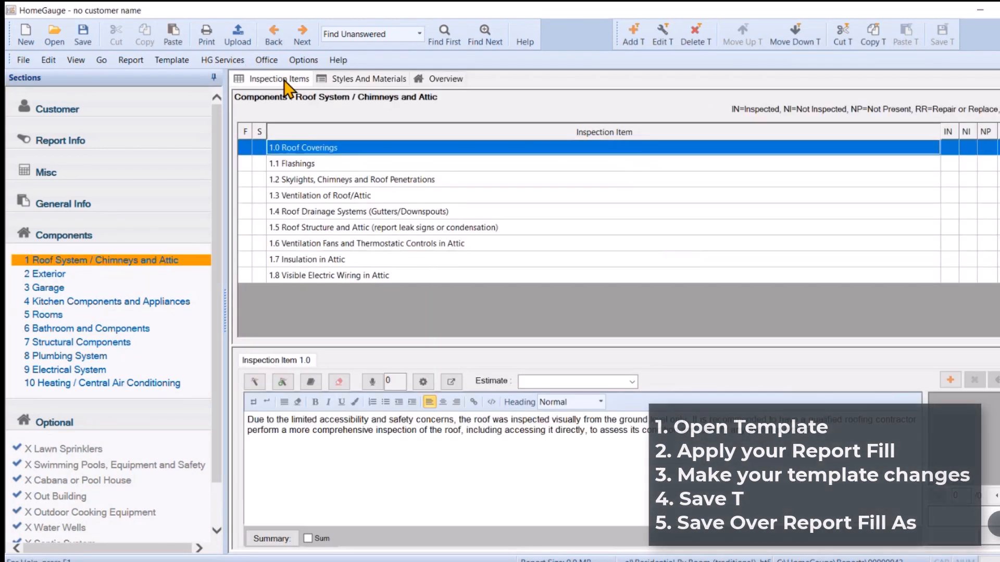
pyautogui.click(363, 79)
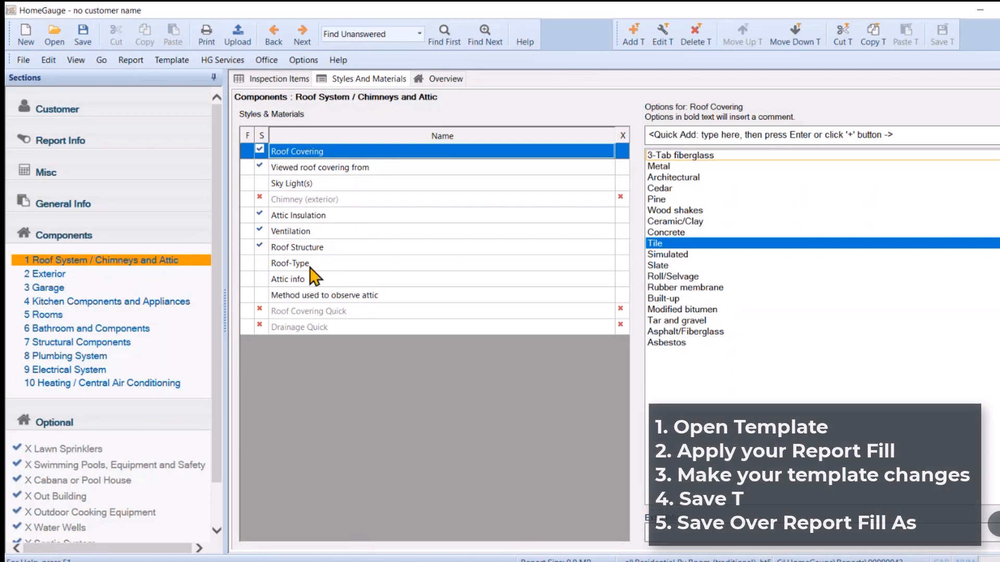
# - Add a style and material named New Exterior Item to the Exterior component of the template
pyautogui.click(48, 274)
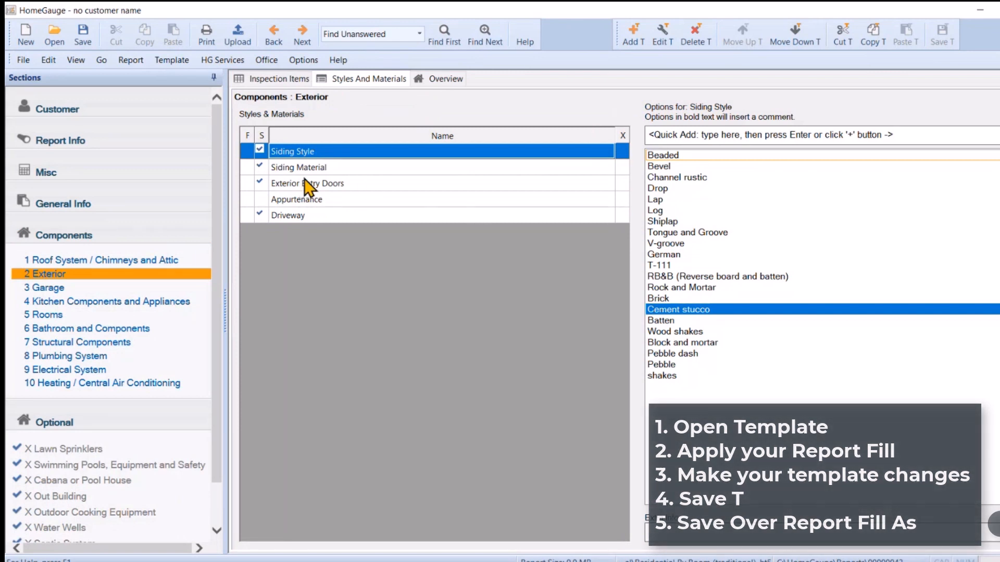
pyautogui.click(632, 36)
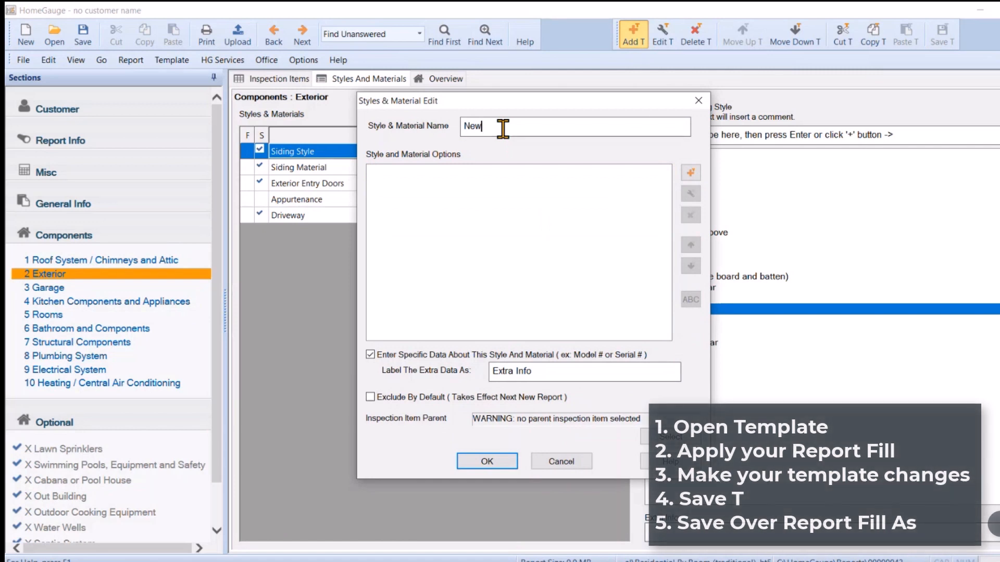
pyautogui.write('Exterior Item')
pyautogui.click(482, 126)
pyautogui.click(495, 461)
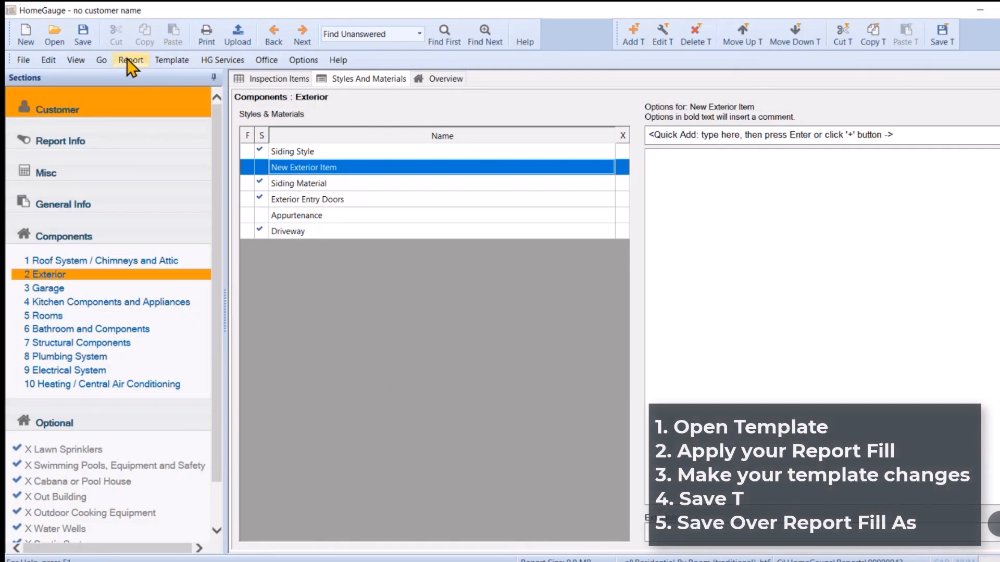
pyautogui.click(129, 61)
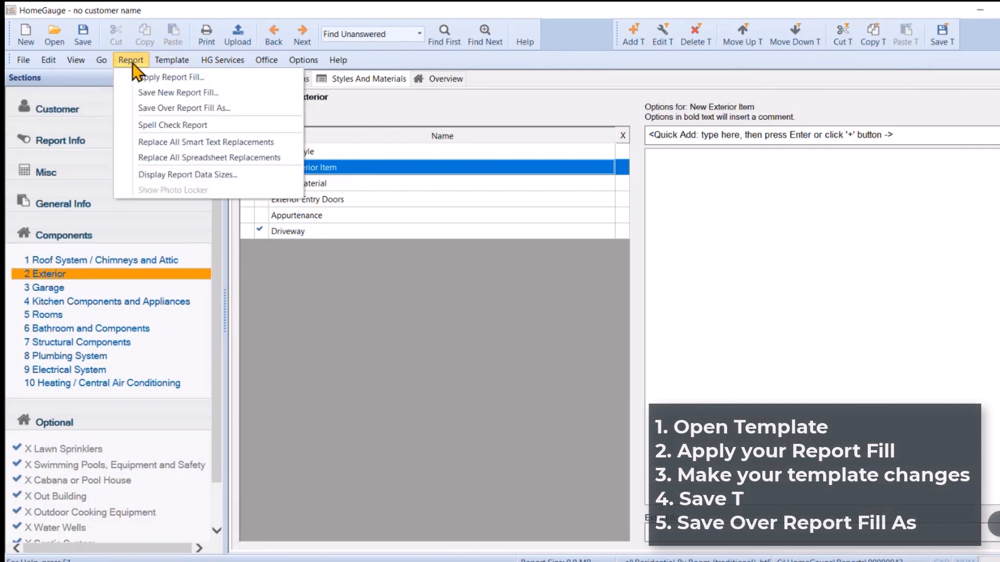
pyautogui.click(215, 109)
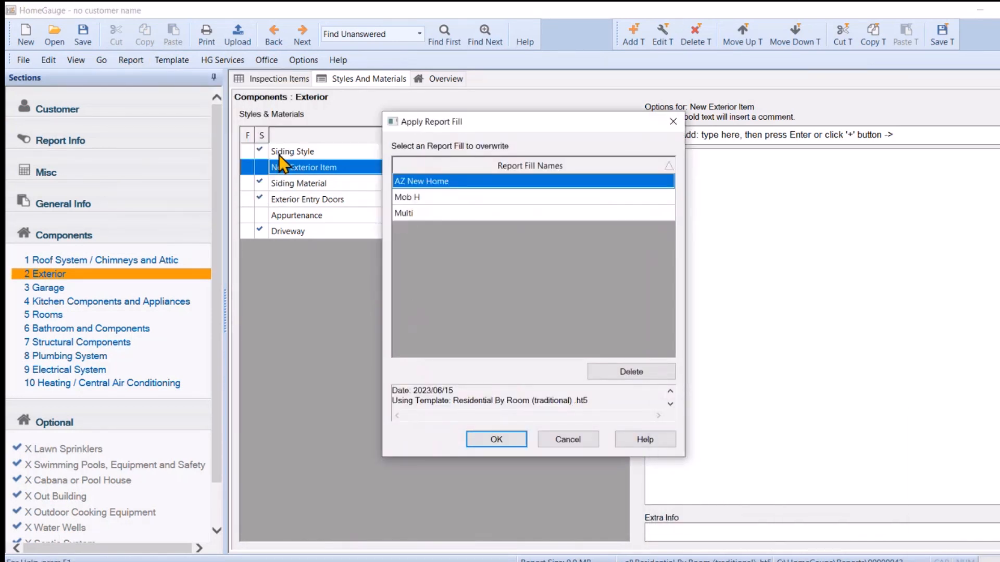
pyautogui.click(566, 441)
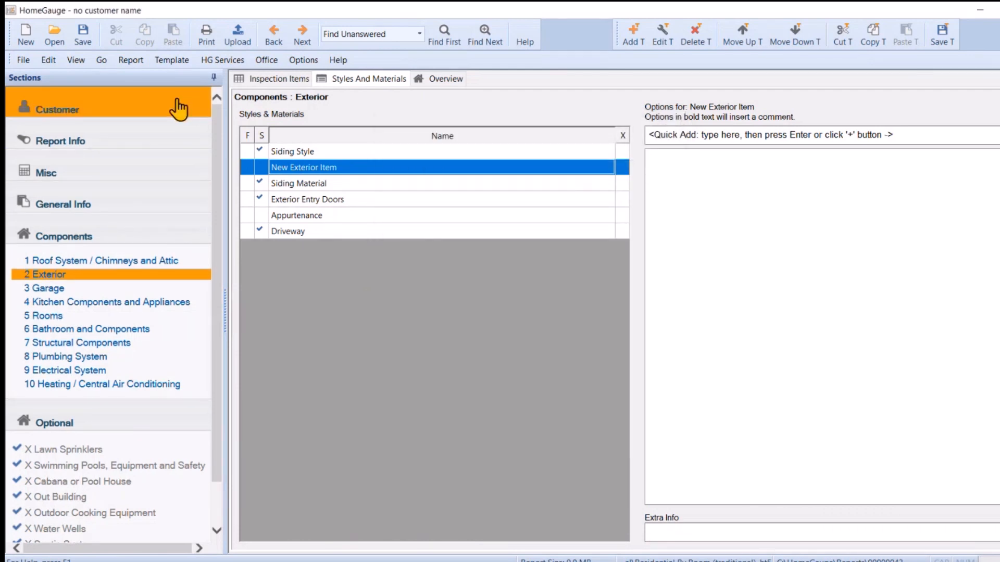
# - Overwrite the existing AZ New Home report fill with the current report, including all sections
pyautogui.click(131, 61)
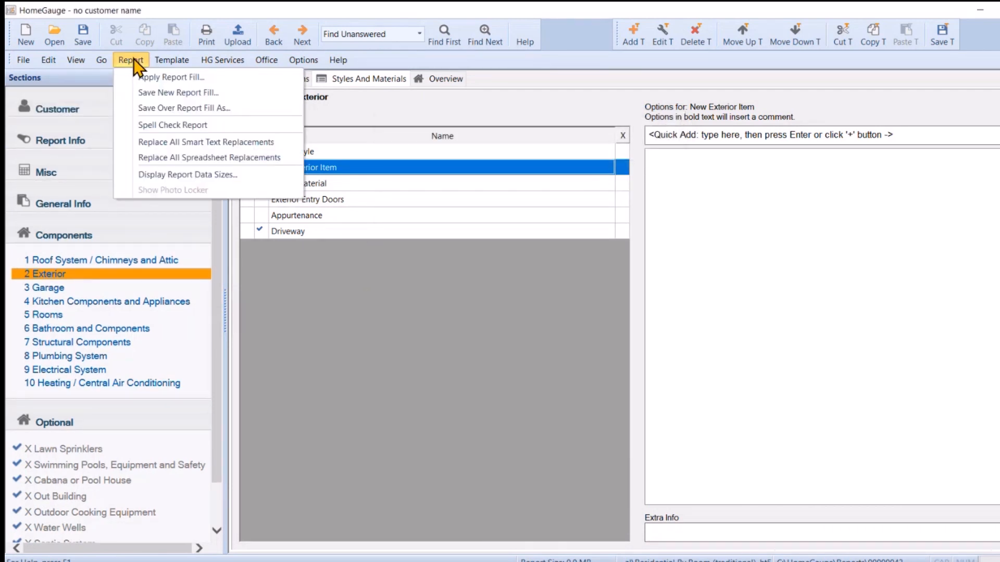
pyautogui.click(150, 109)
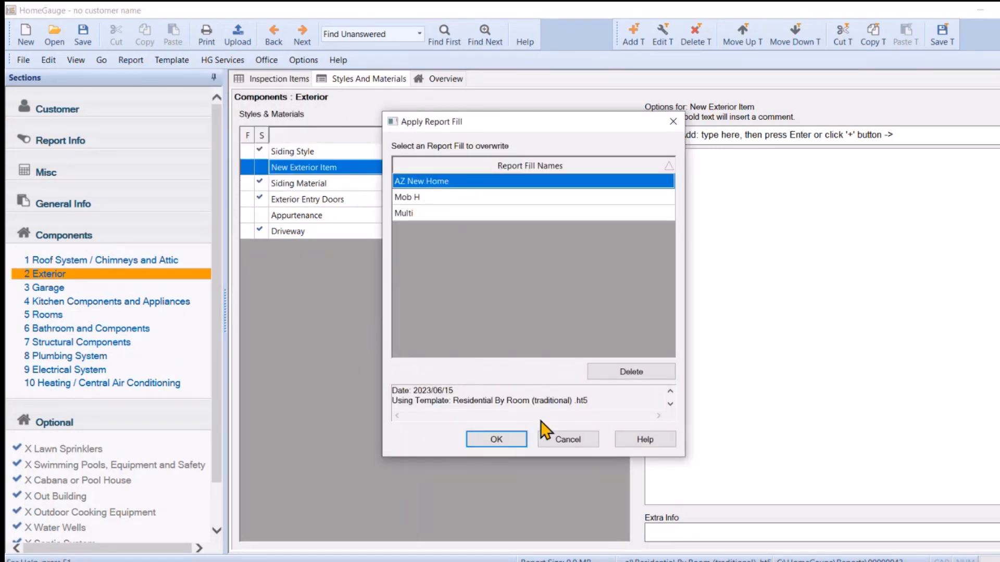
pyautogui.click(499, 441)
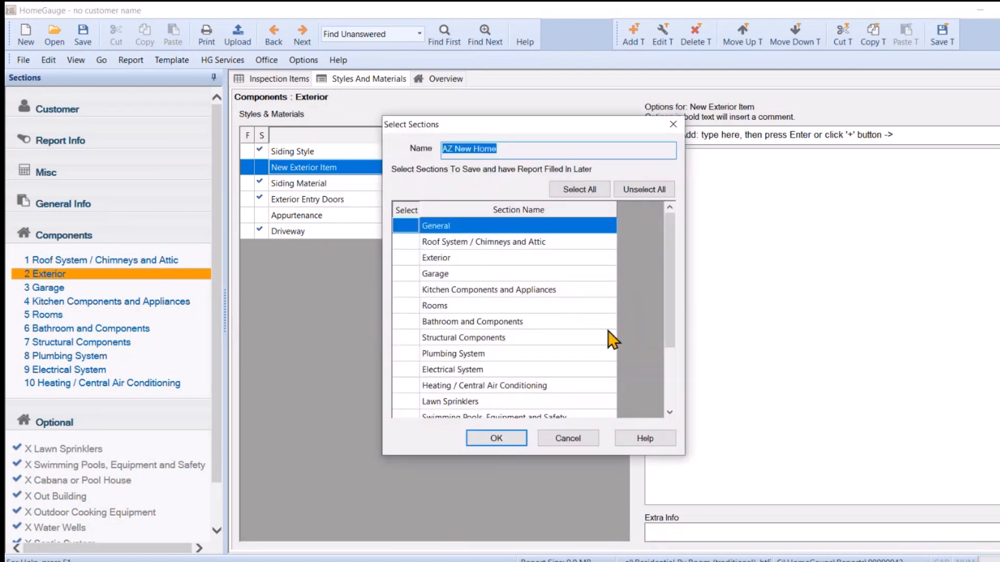
pyautogui.click(580, 189)
pyautogui.click(515, 440)
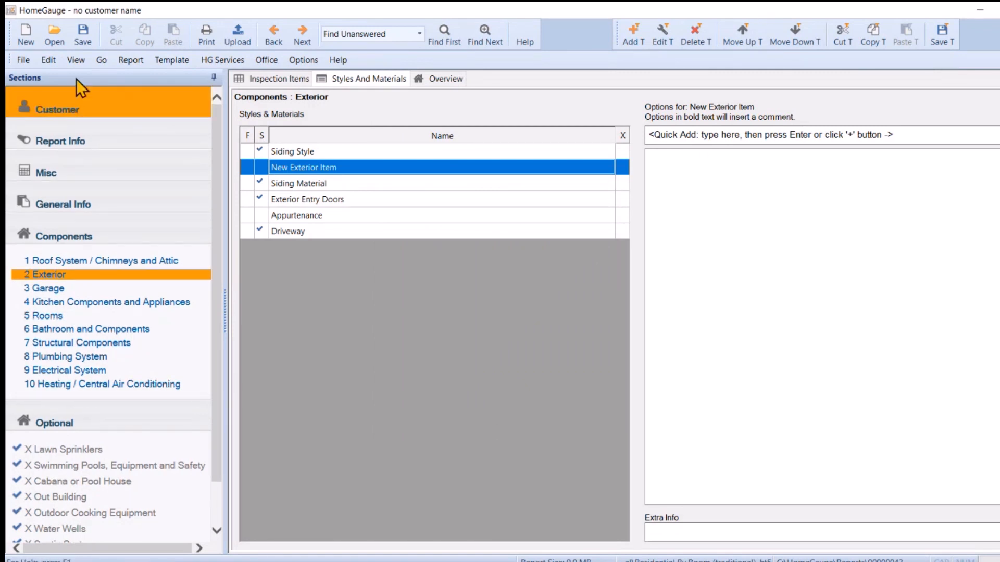
# - Start another new report and open the Residential By Room (traditional) template from the Residential category
pyautogui.click(26, 32)
pyautogui.click(68, 205)
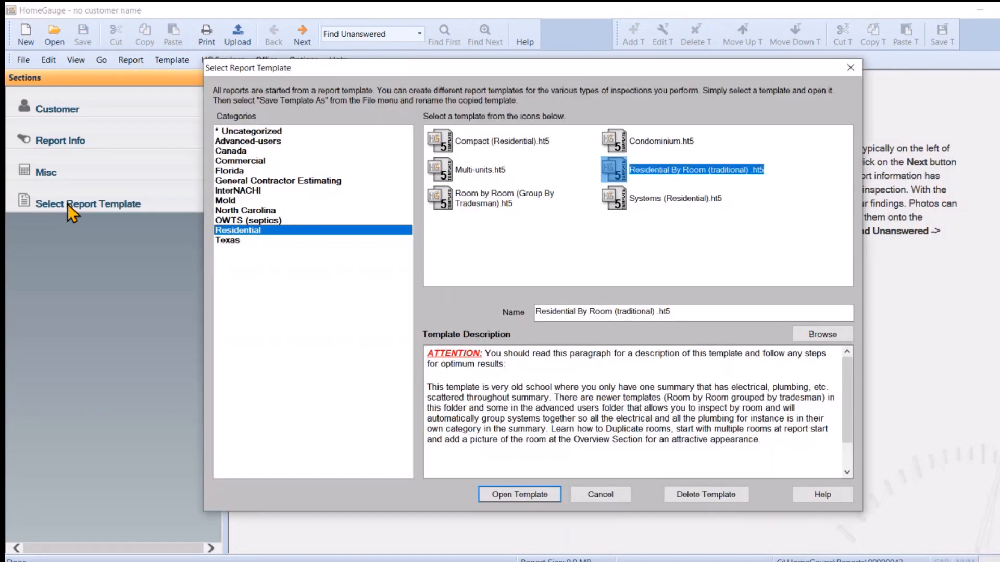
pyautogui.click(552, 498)
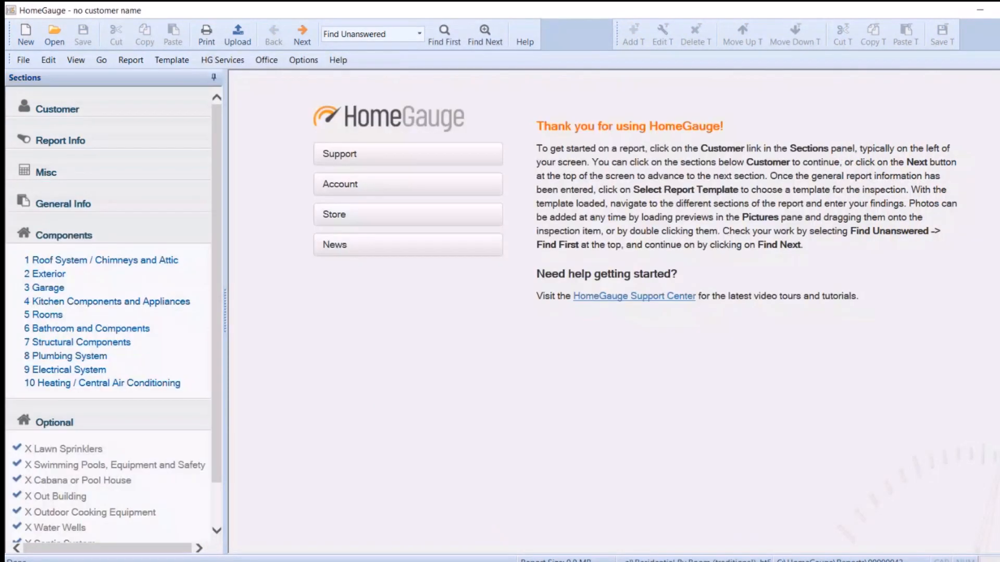
# - Apply the Mob H report fill to all sections of the new report
pyautogui.click(125, 61)
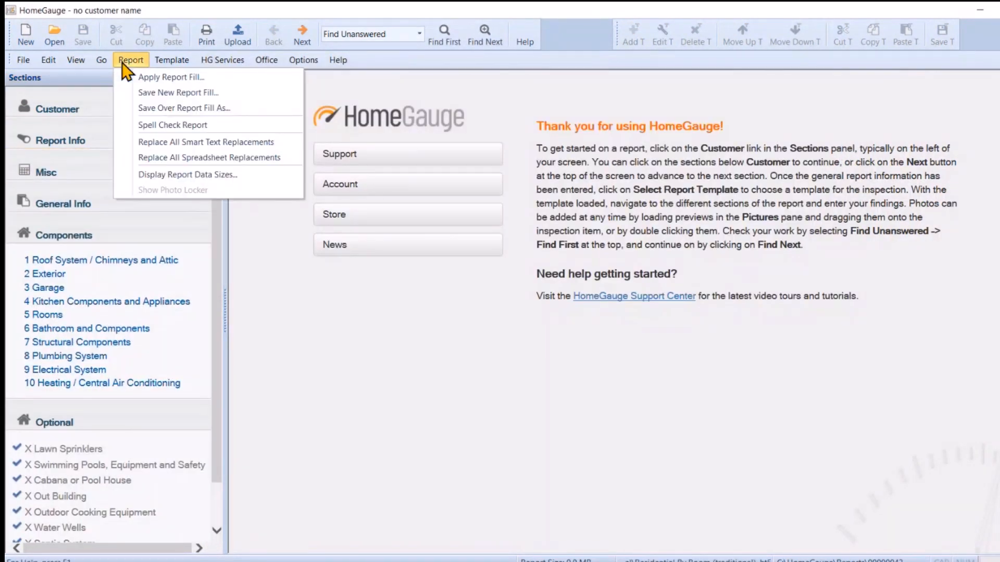
pyautogui.click(162, 77)
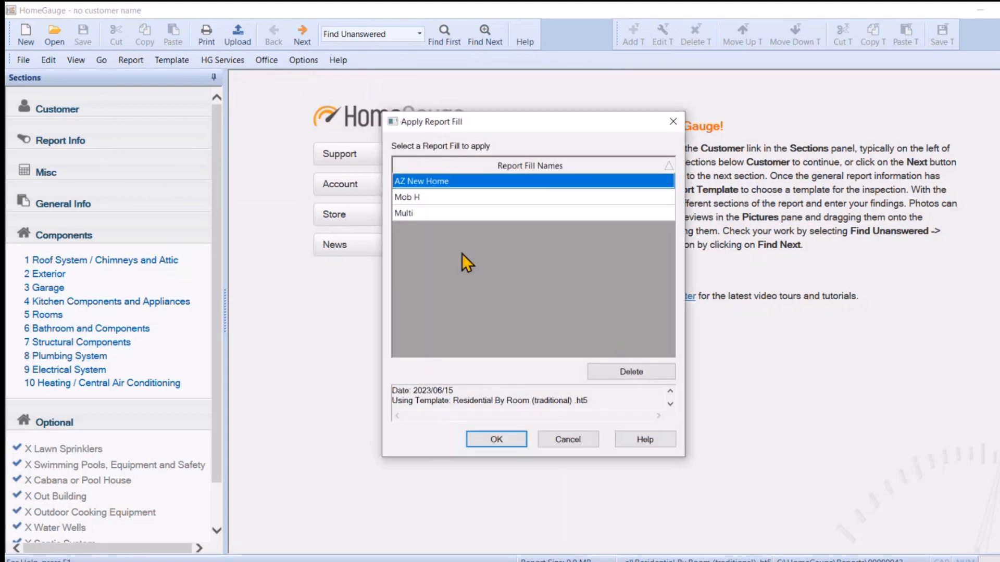
pyautogui.click(408, 197)
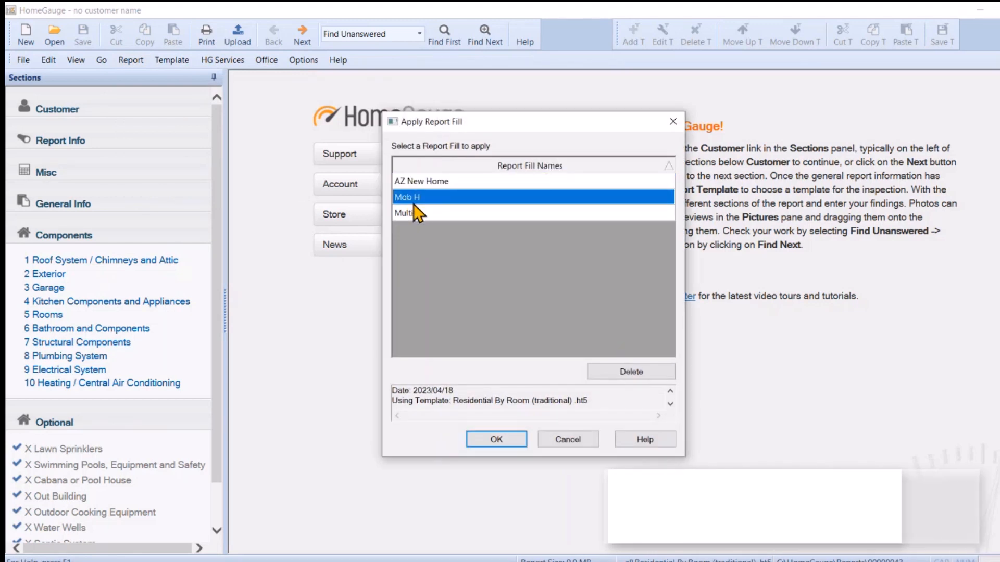
pyautogui.click(498, 440)
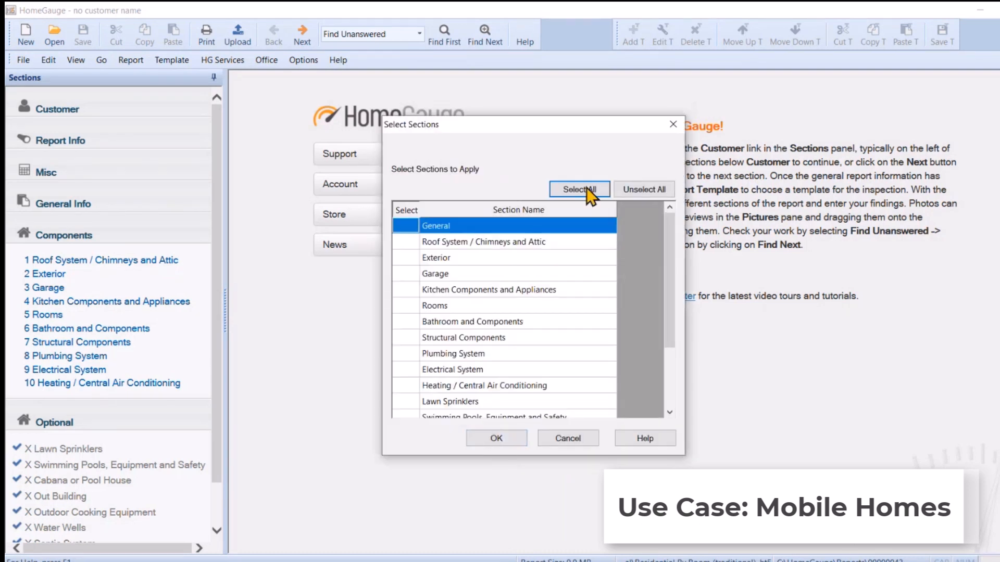
pyautogui.click(586, 190)
pyautogui.click(498, 439)
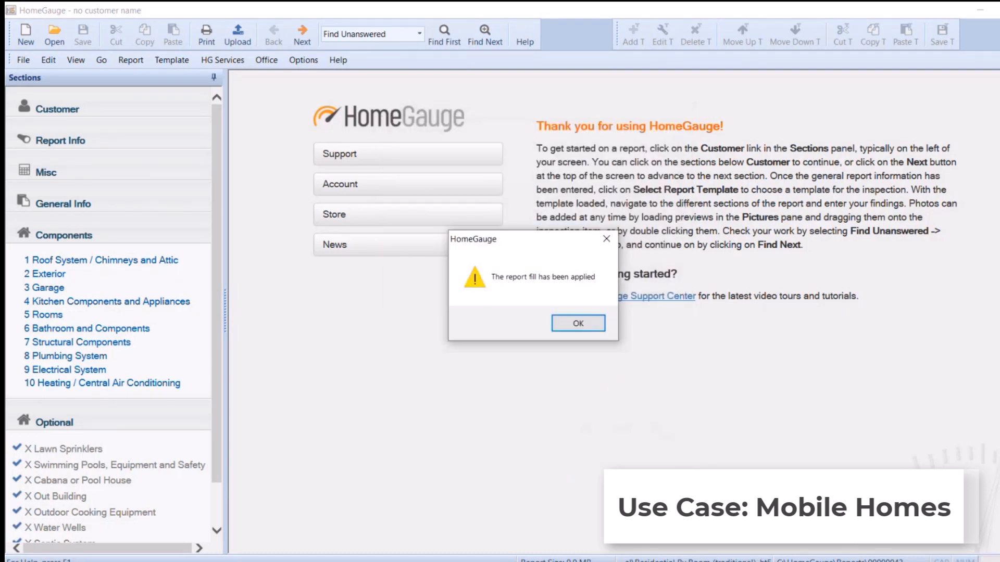
# - Dismiss the report fill confirmation and examine the filled styles and materials and inspection items in Roof System / Chimneys and Attic
pyautogui.click(599, 327)
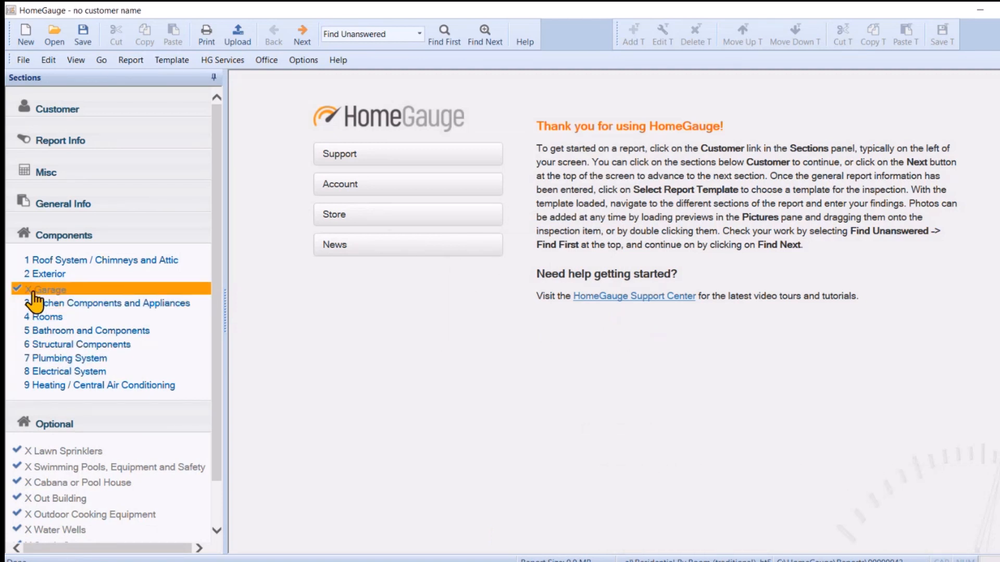
pyautogui.click(49, 262)
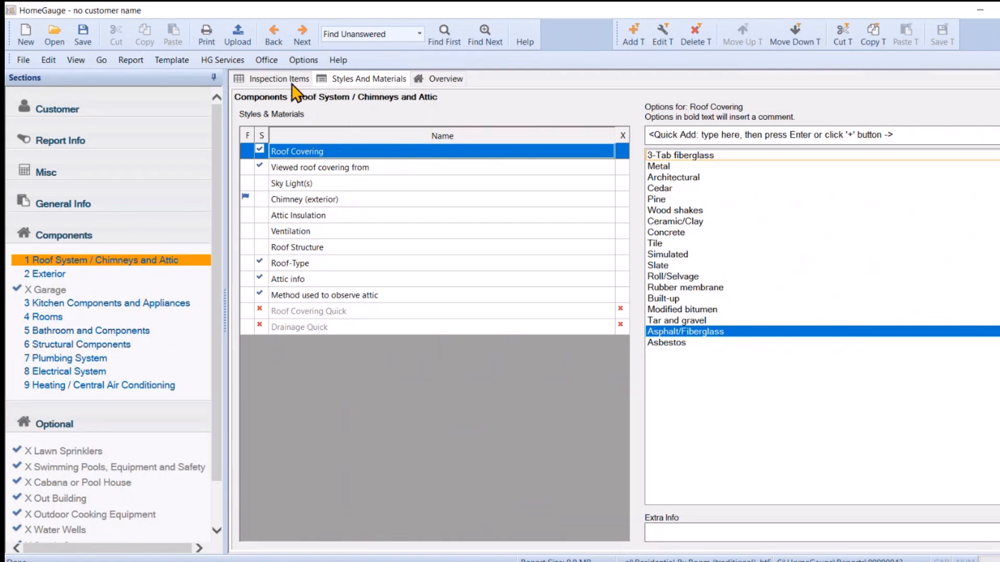
pyautogui.click(252, 80)
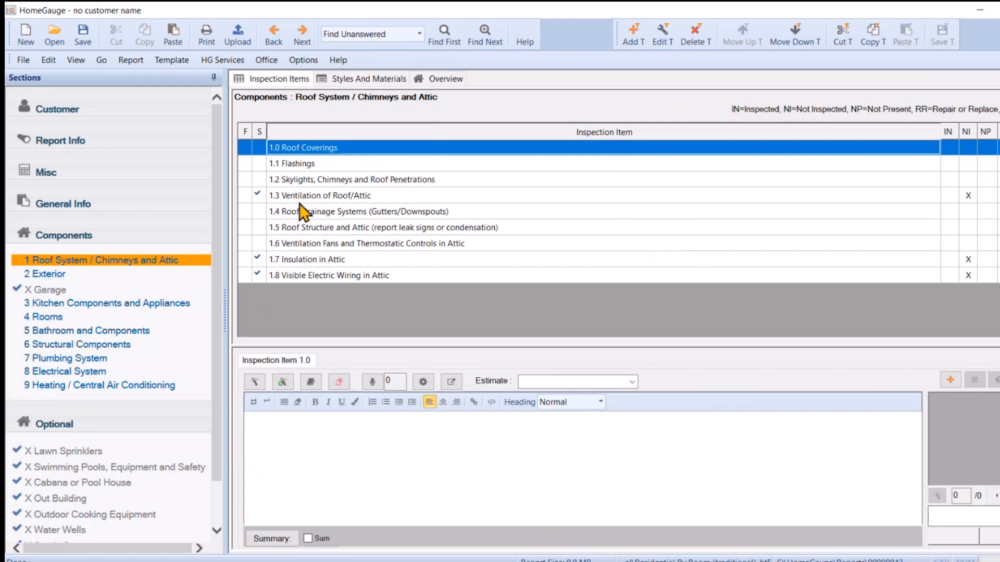
pyautogui.click(346, 198)
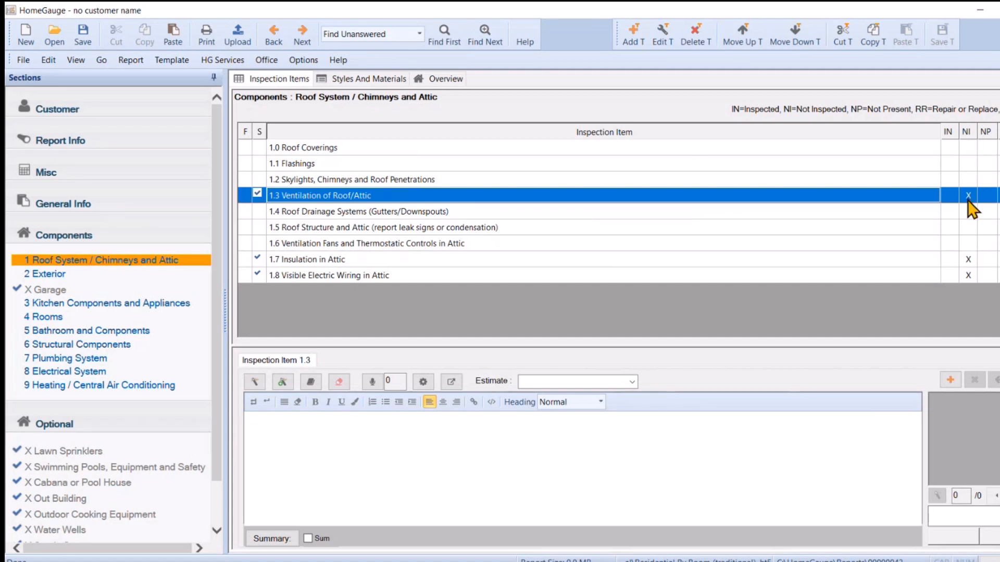
pyautogui.click(312, 260)
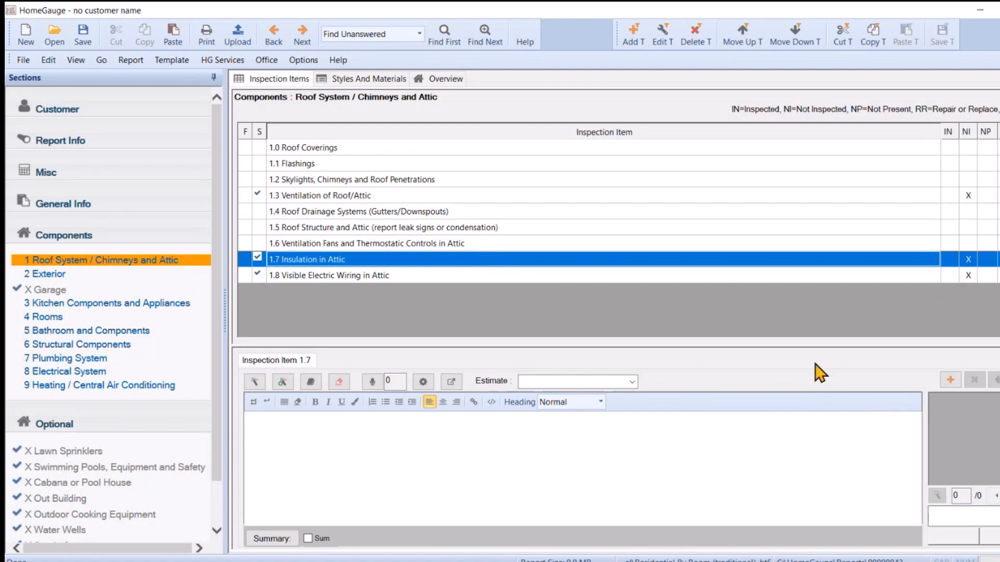
# - Examine the filled entries in Exterior and in Kitchen Components and Appliances, including Cabinetry and Countertop
pyautogui.click(33, 275)
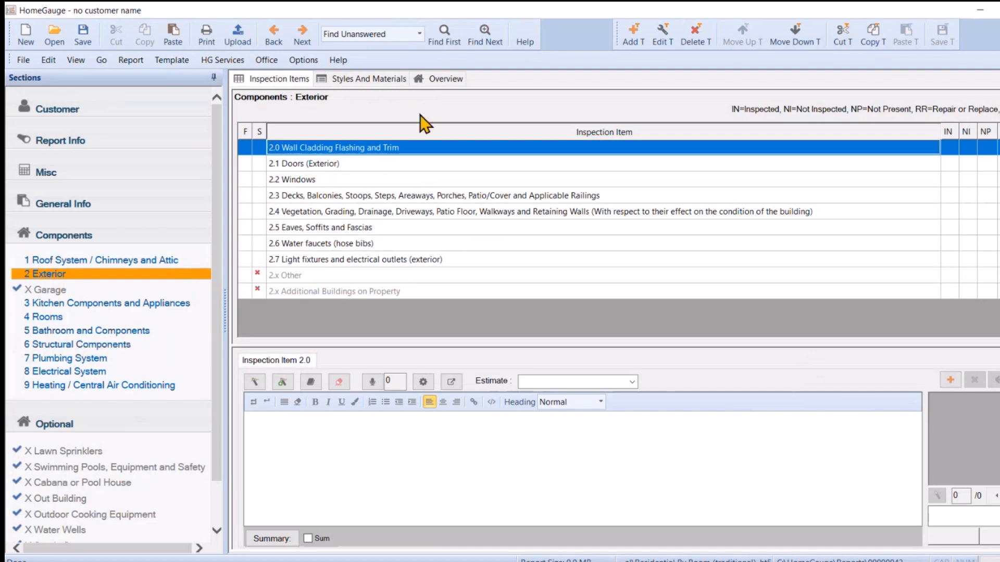
pyautogui.click(373, 81)
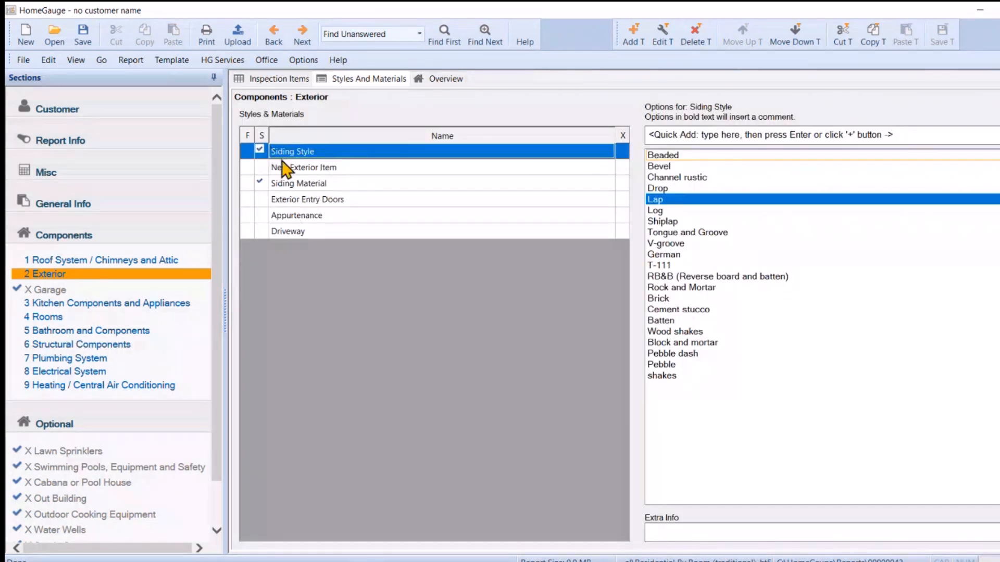
pyautogui.click(76, 306)
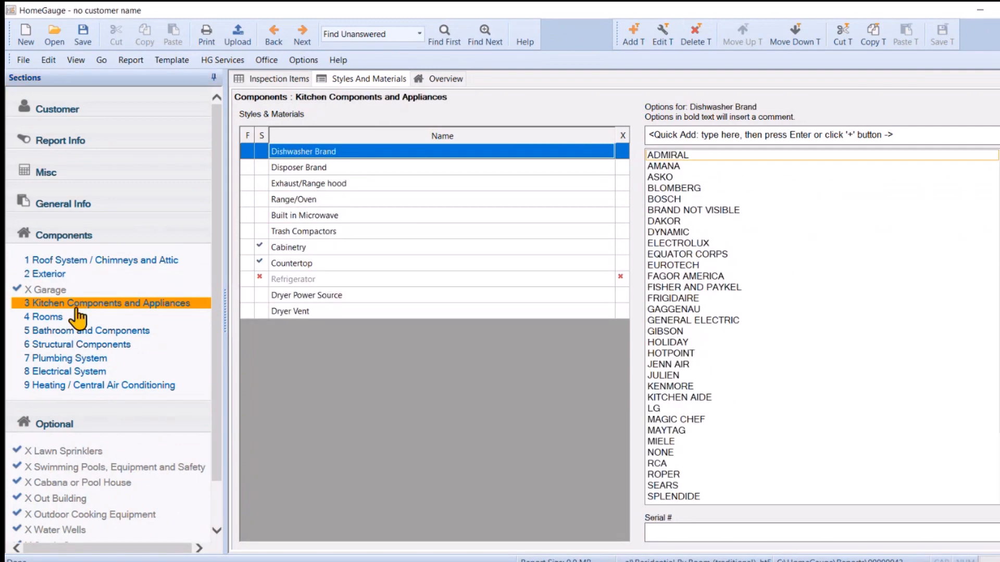
pyautogui.click(292, 248)
pyautogui.click(294, 263)
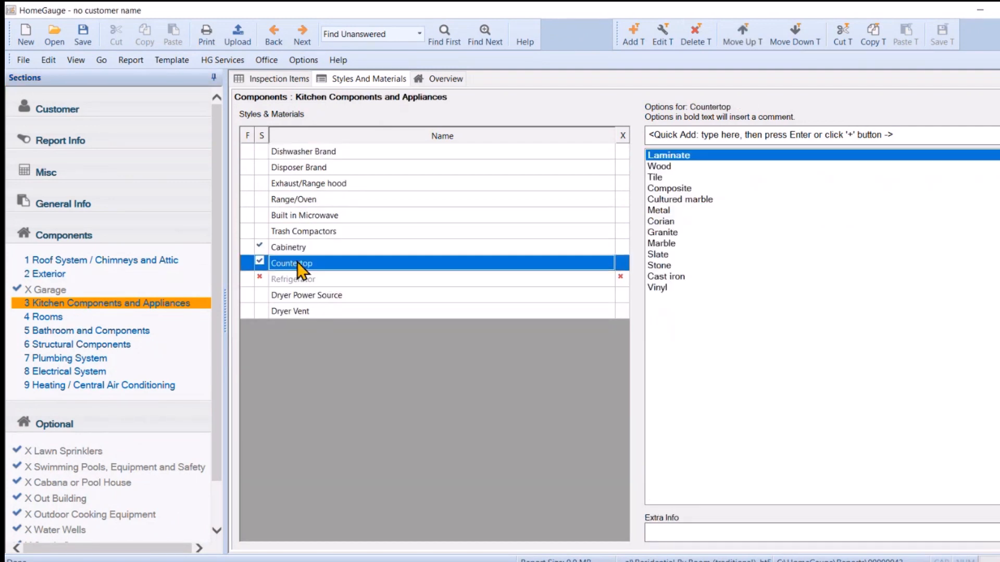
pyautogui.click(263, 80)
# - Examine the inspection items and styles and materials in the Rooms, Bathroom, Structural Components and Plumbing System sections
pyautogui.click(89, 317)
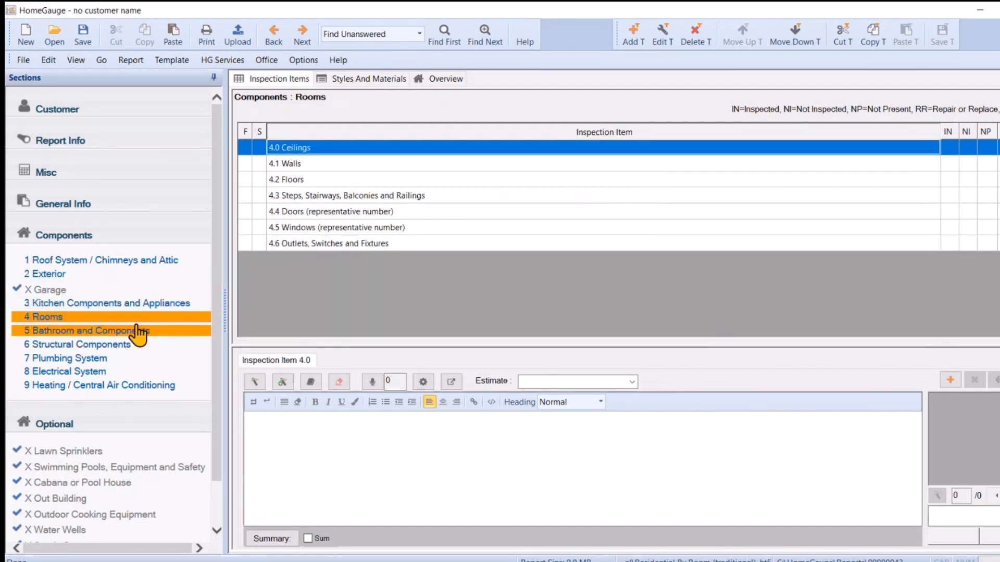
pyautogui.click(370, 79)
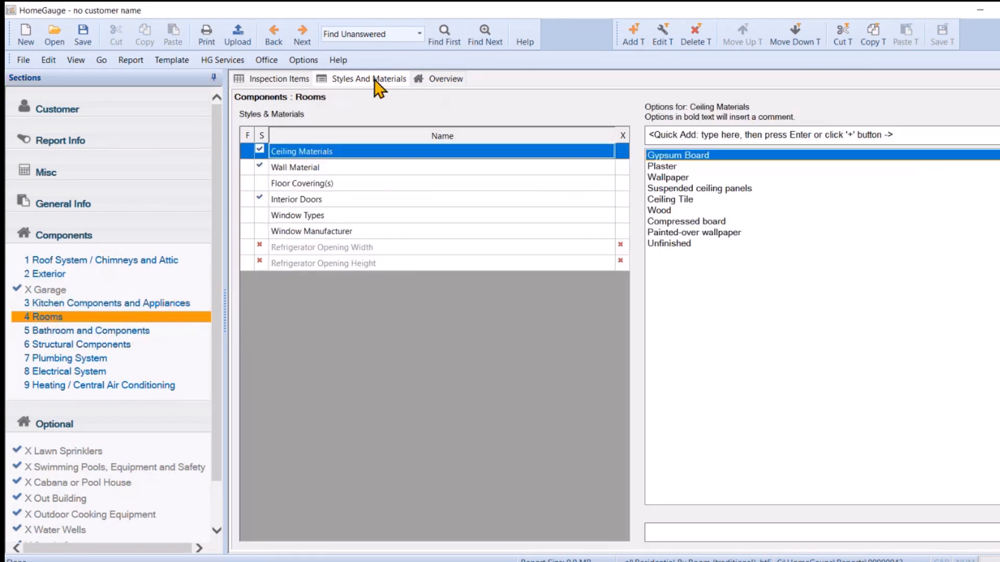
pyautogui.click(156, 331)
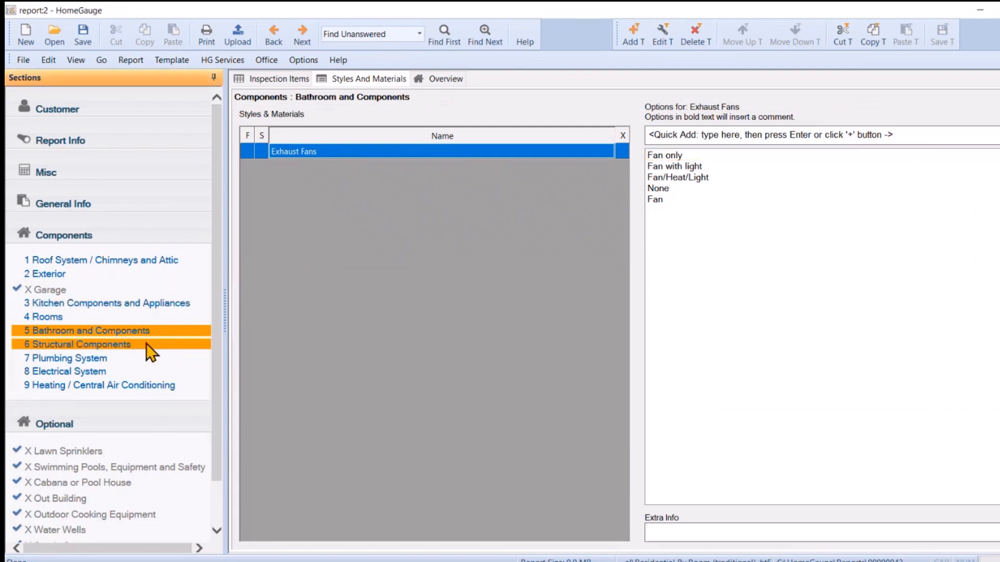
pyautogui.click(147, 344)
pyautogui.click(279, 79)
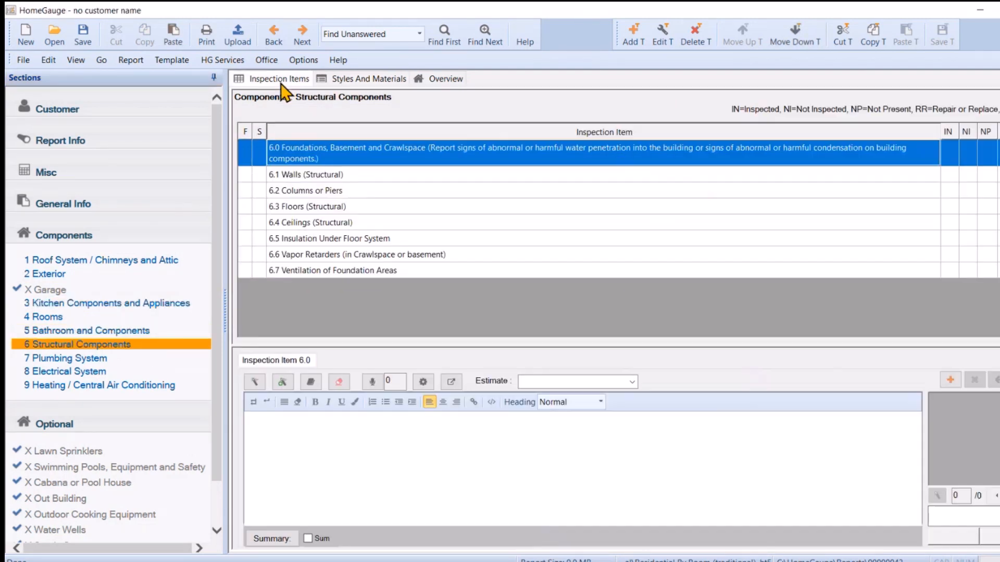
pyautogui.click(78, 359)
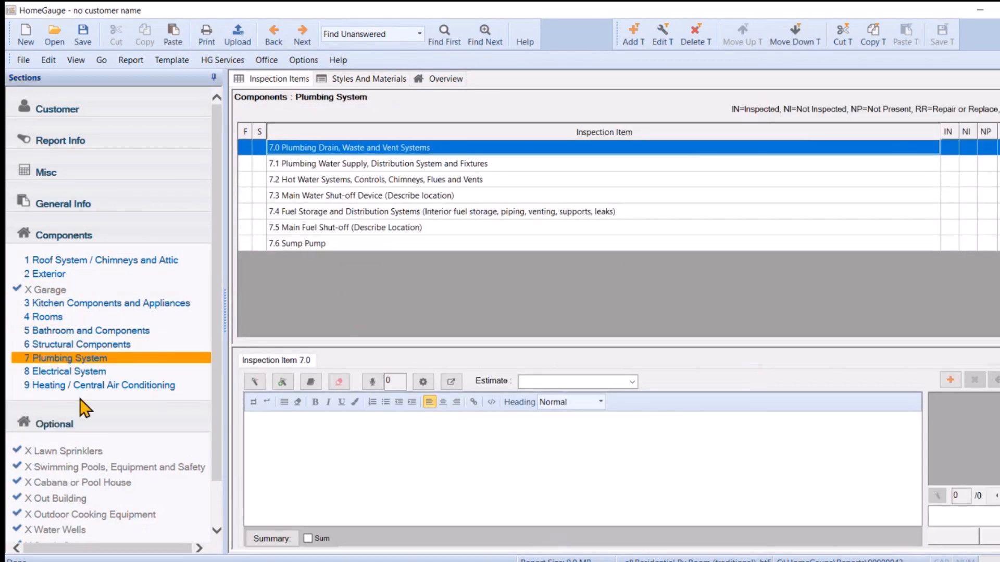
pyautogui.click(348, 79)
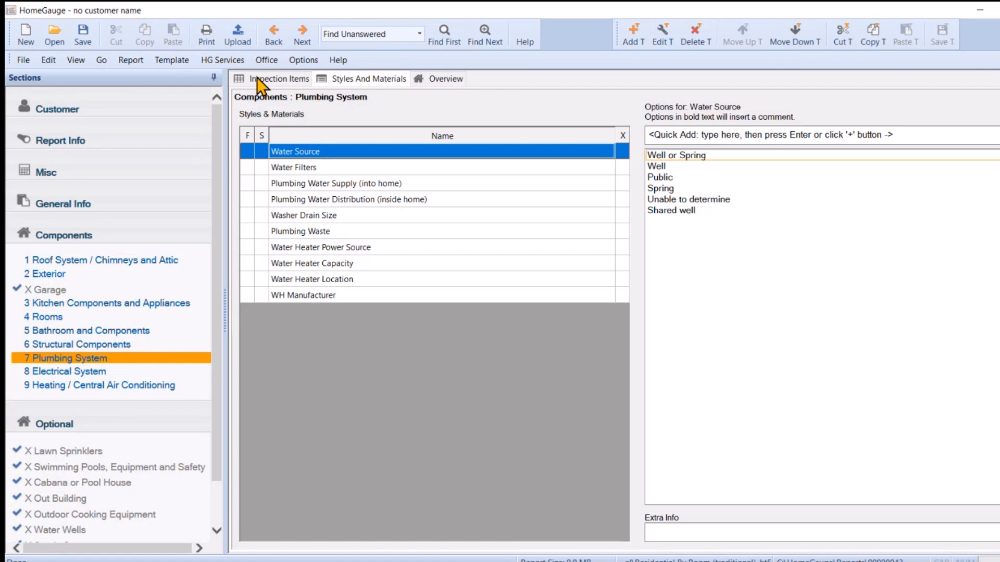
pyautogui.click(676, 155)
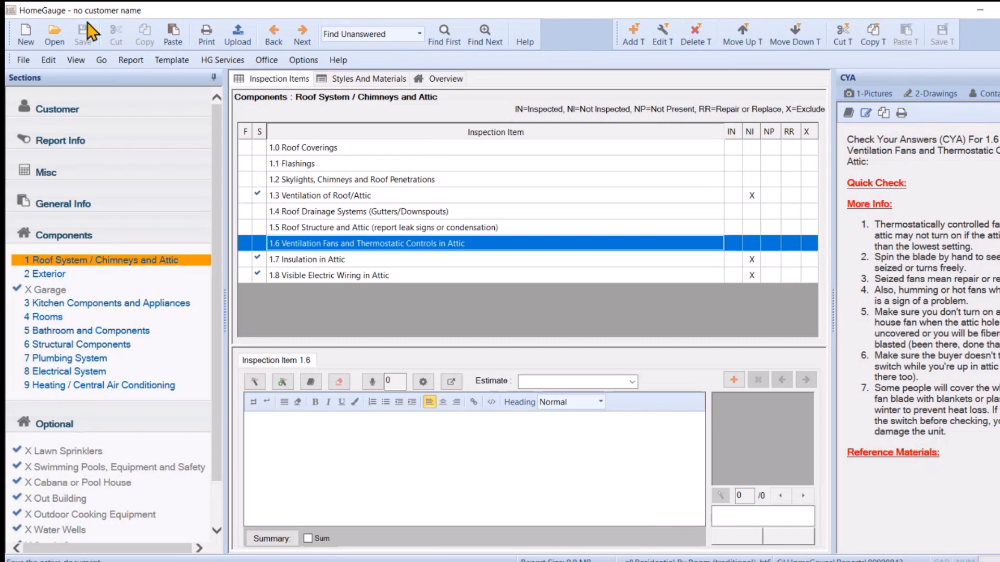
# - Start a new report from the Multi-units template and view the comment list for Roof Coverings in its Roofing System section
pyautogui.click(35, 40)
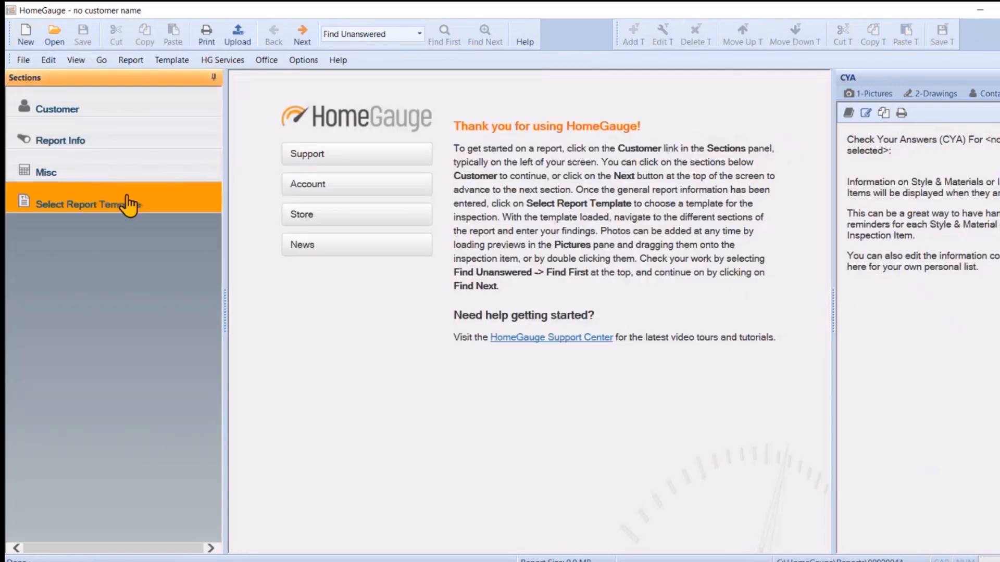
pyautogui.click(146, 207)
pyautogui.click(438, 172)
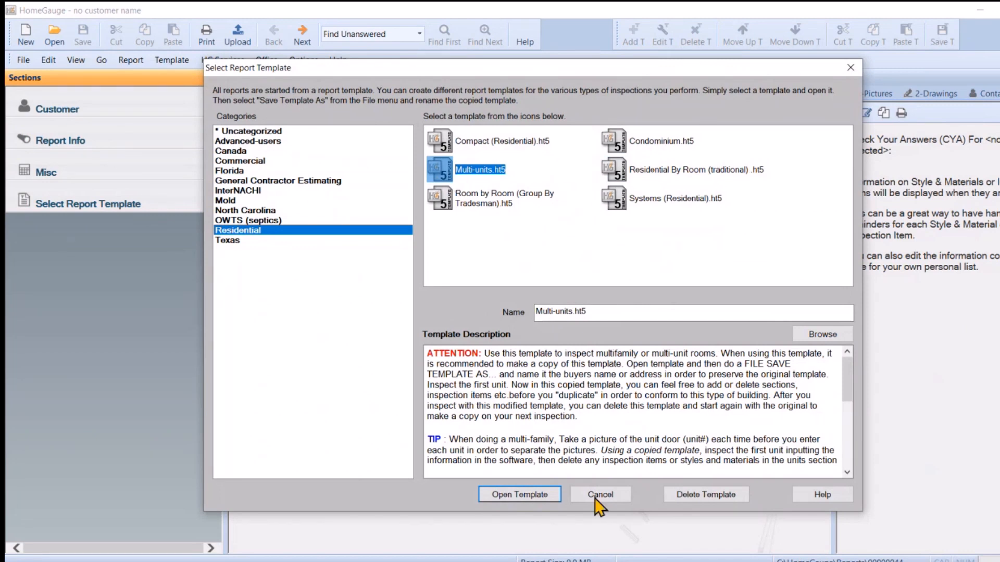
pyautogui.click(521, 495)
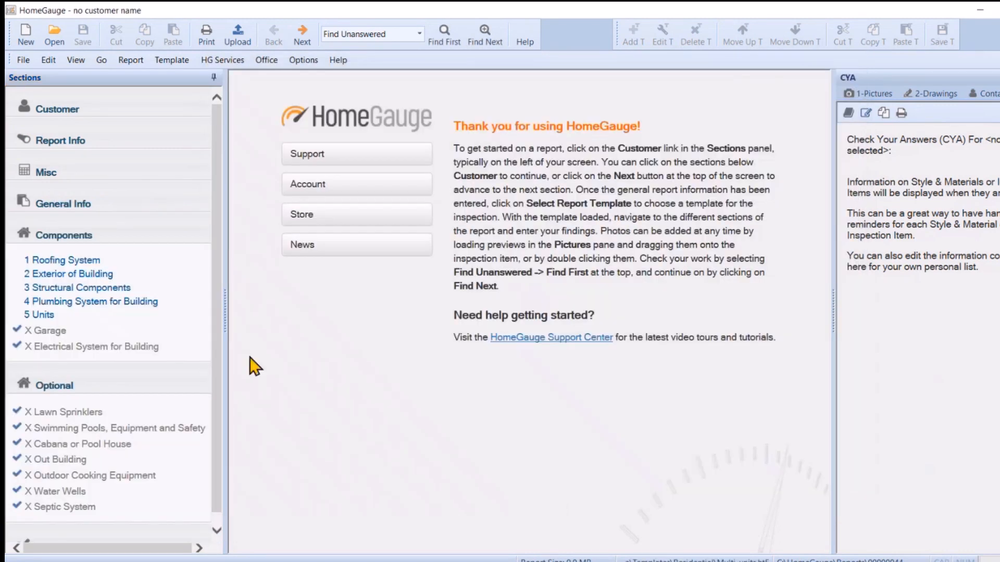
pyautogui.click(82, 263)
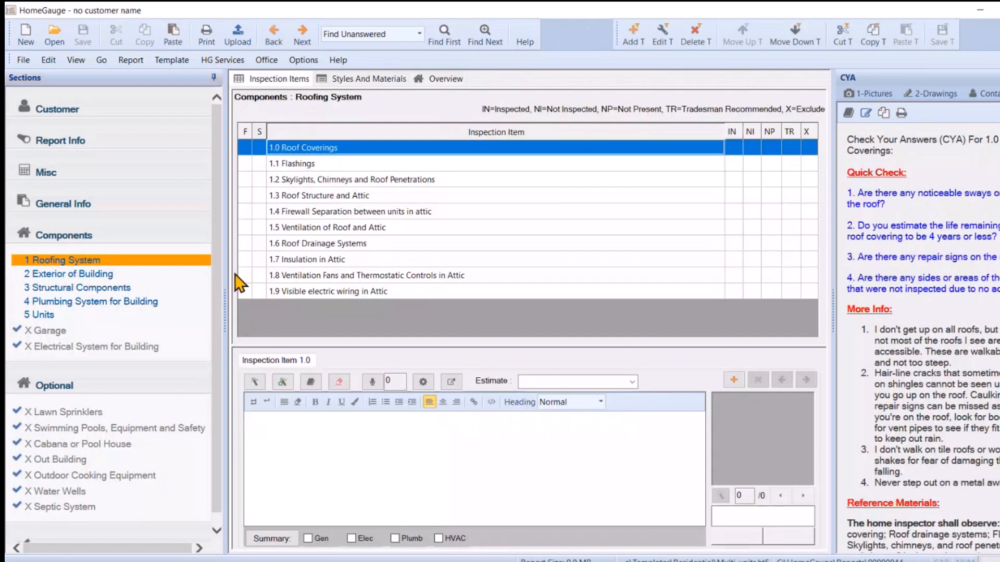
pyautogui.doubleClick(324, 151)
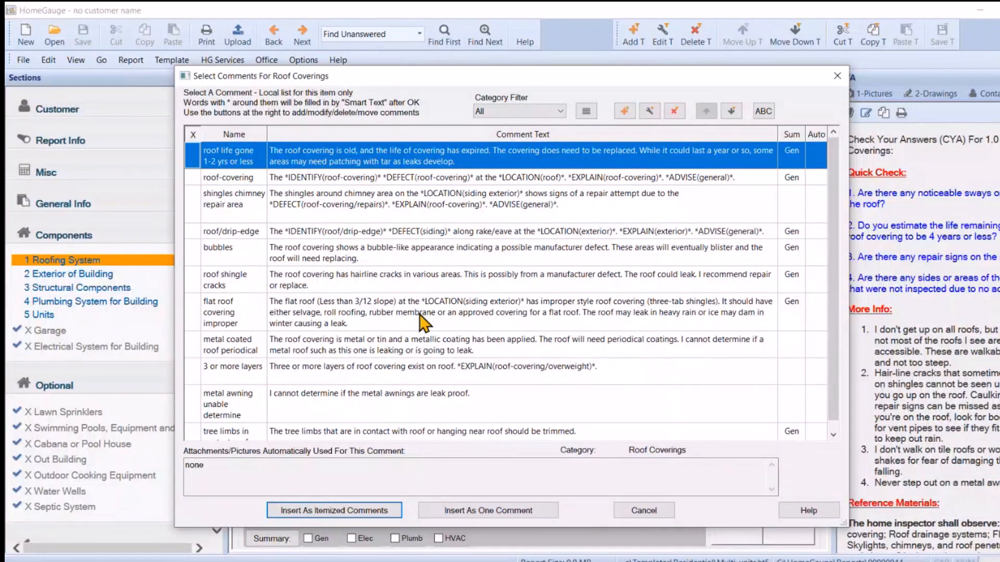
pyautogui.press('Escape')
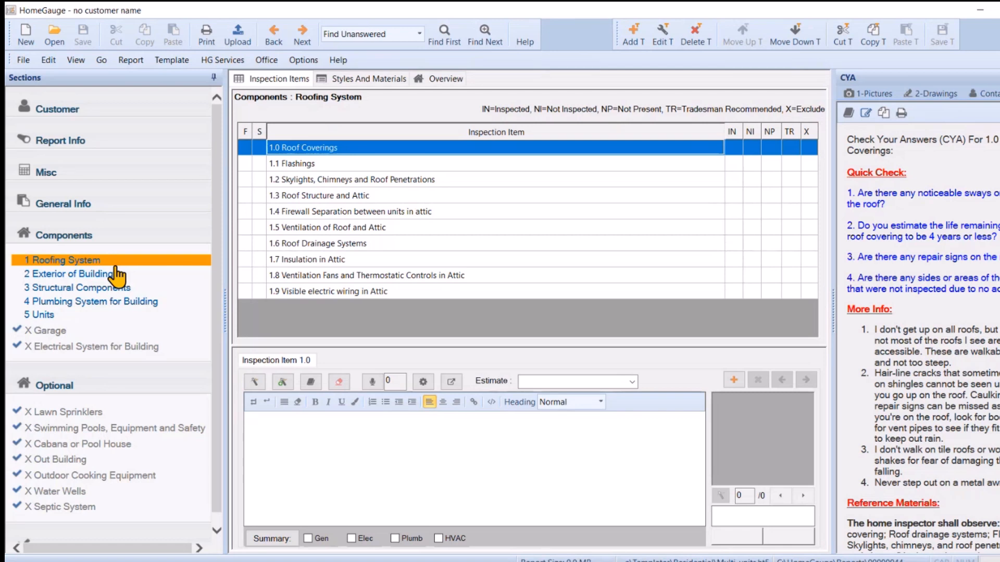
# - Start a new report with the Residential By Room (traditional) template from the Residential category
pyautogui.click(30, 36)
pyautogui.click(42, 206)
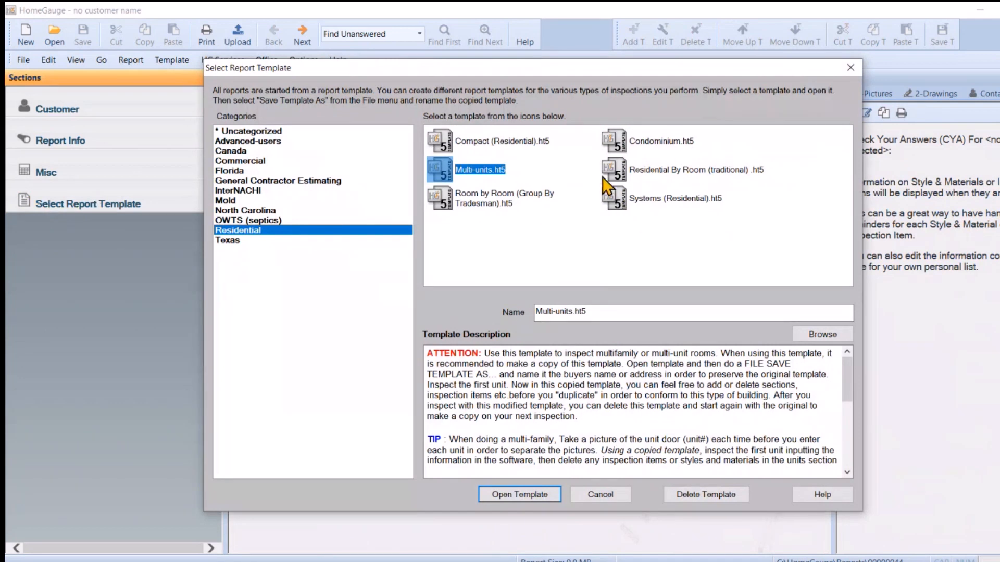
pyautogui.click(617, 180)
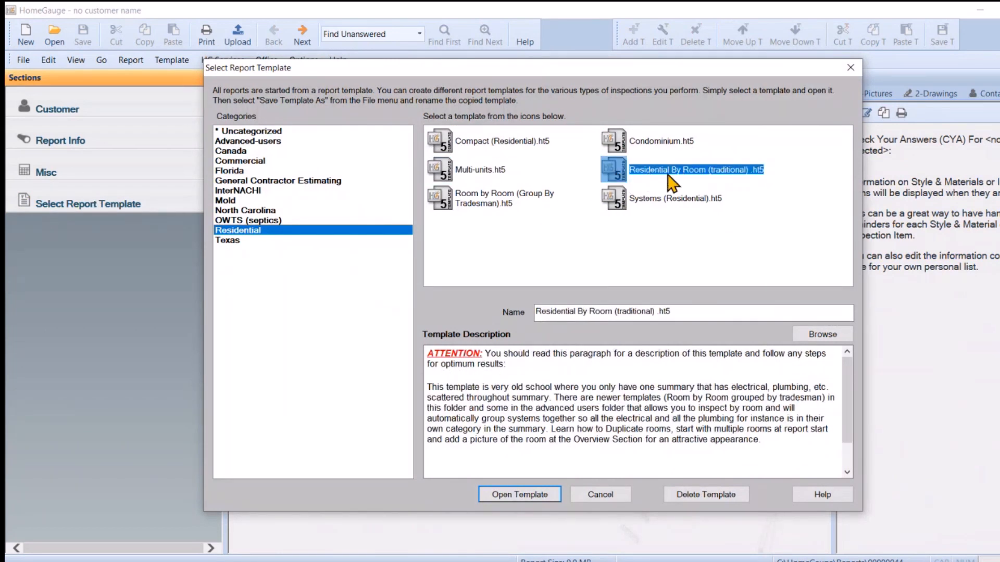
pyautogui.click(539, 499)
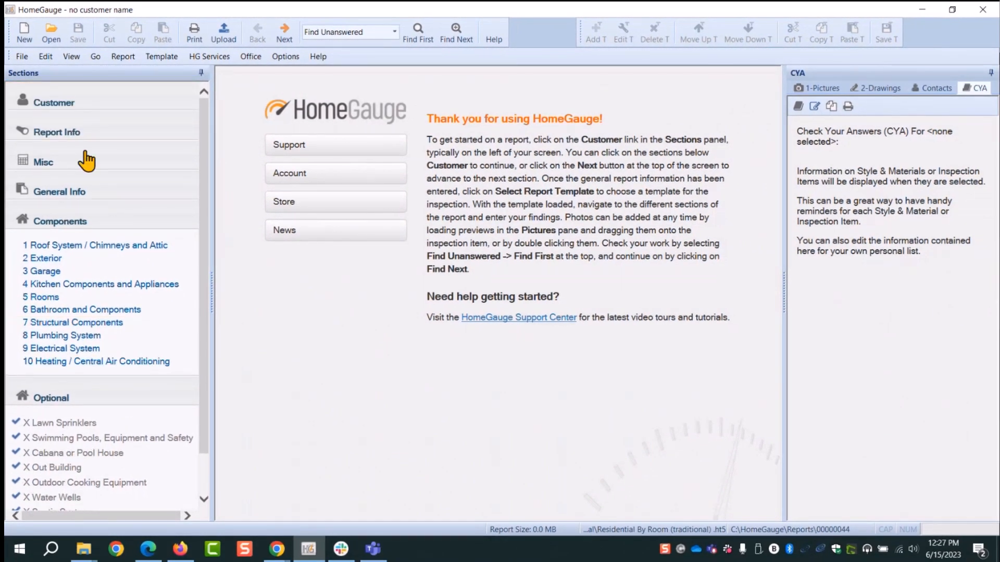
# - Restore down the report window, clear the app window behind it, fit it to the left part of the desktop, and collapse the CYA pane
pyautogui.click(953, 9)
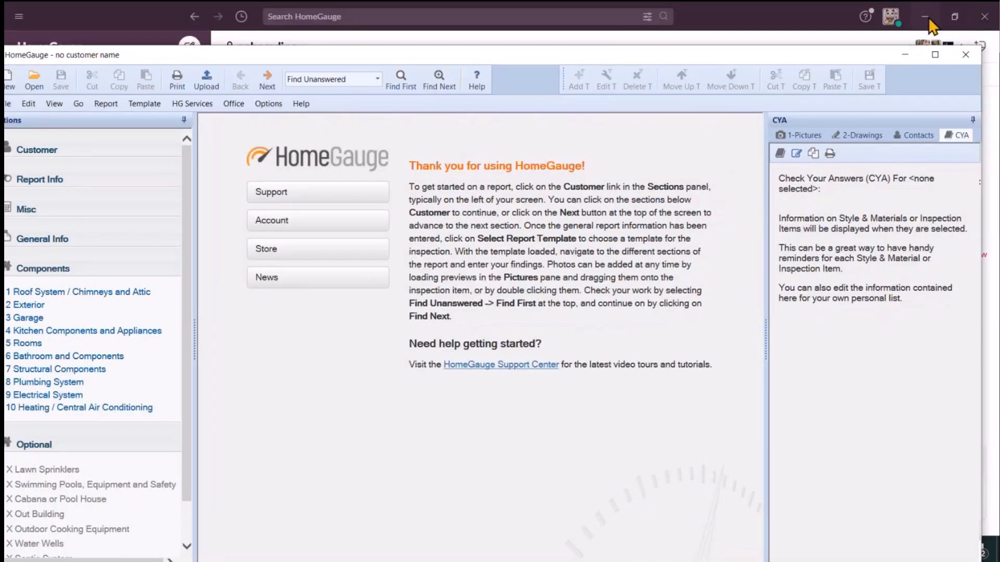
pyautogui.click(983, 16)
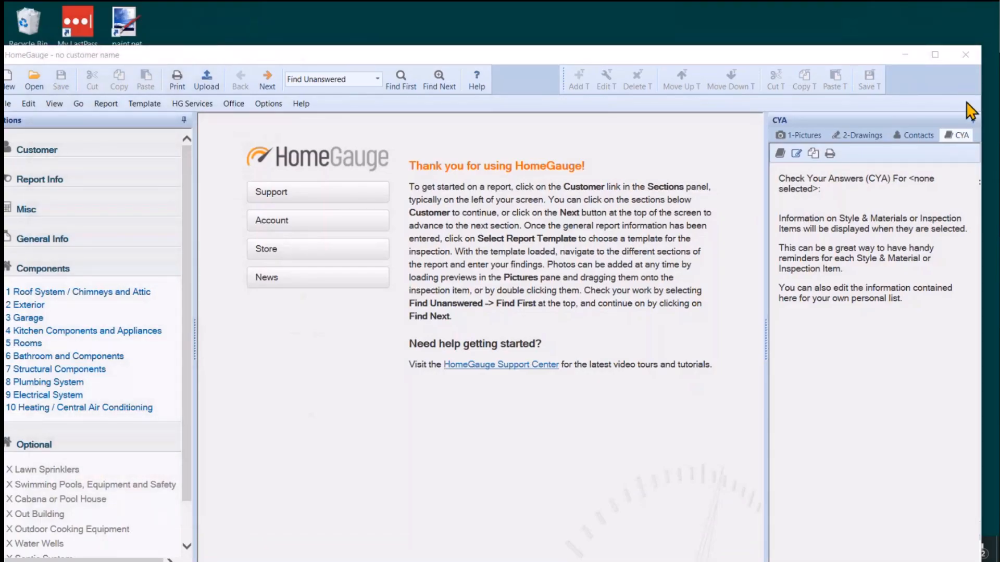
pyautogui.moveTo(981, 116); pyautogui.dragTo(603, 117)
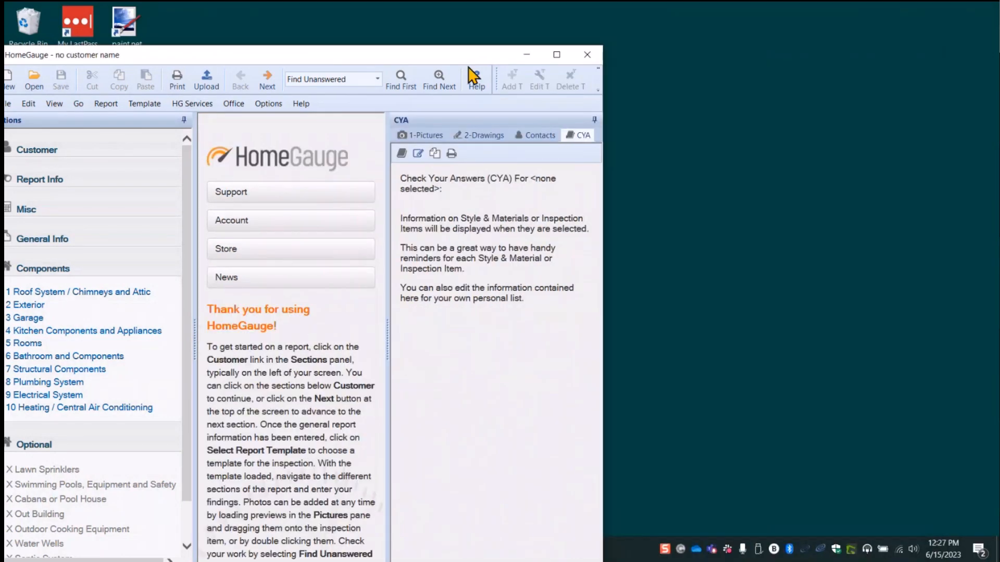
pyautogui.moveTo(445, 54); pyautogui.dragTo(469, 22)
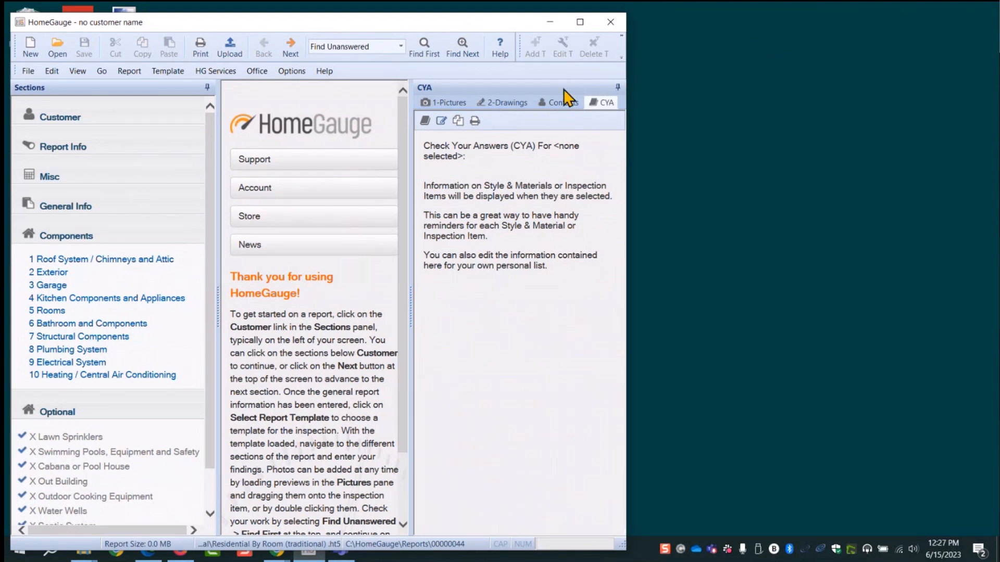
pyautogui.click(619, 87)
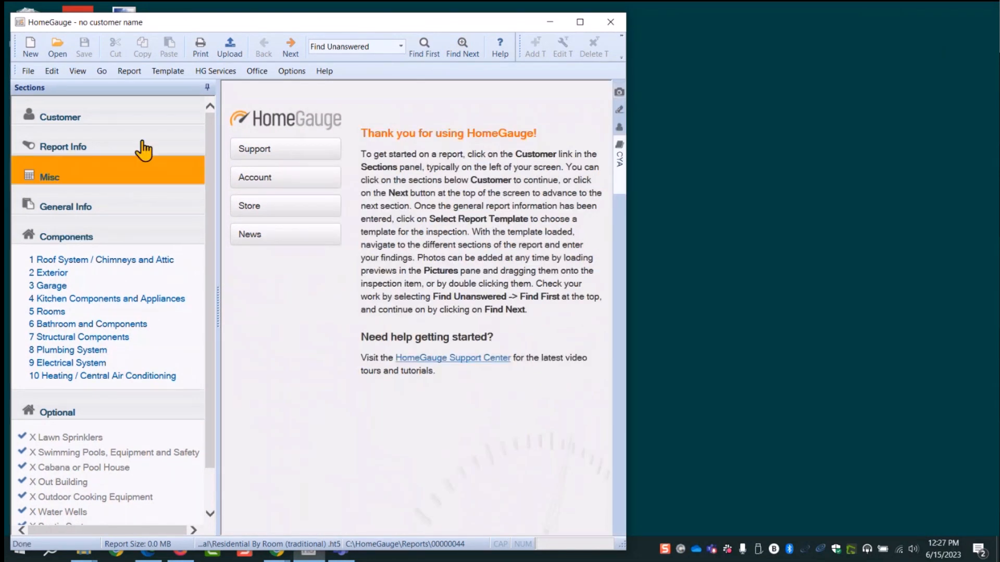
# - Open a second HomeGauge window, narrow it and place it to the right of the first, keeping the first in front
pyautogui.rightClick(309, 558)
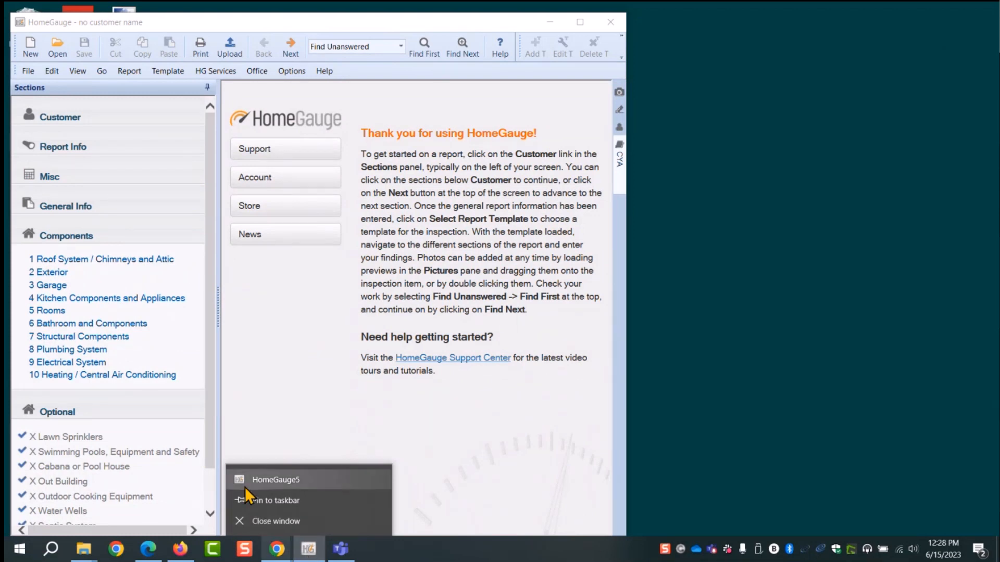
pyautogui.click(255, 480)
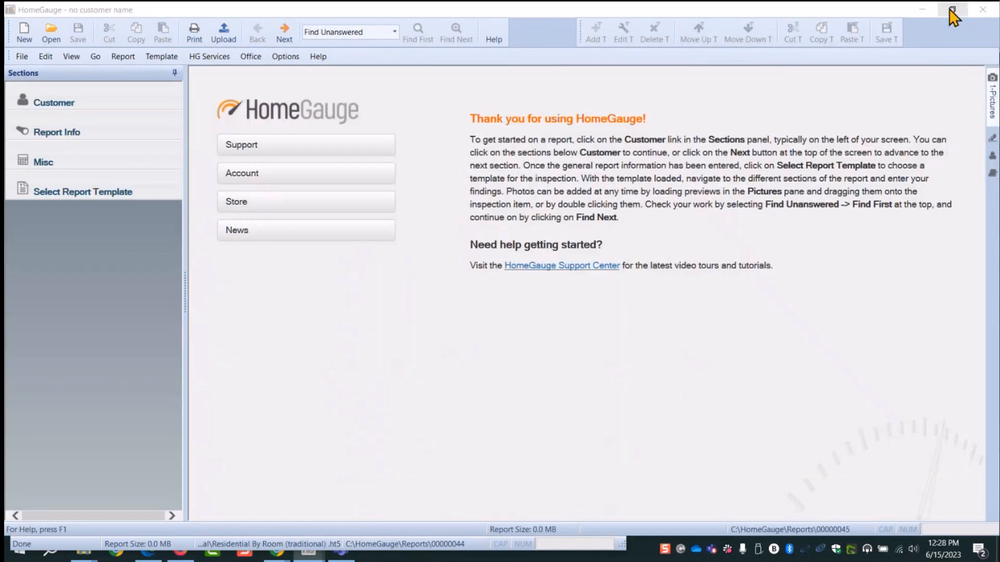
pyautogui.click(952, 11)
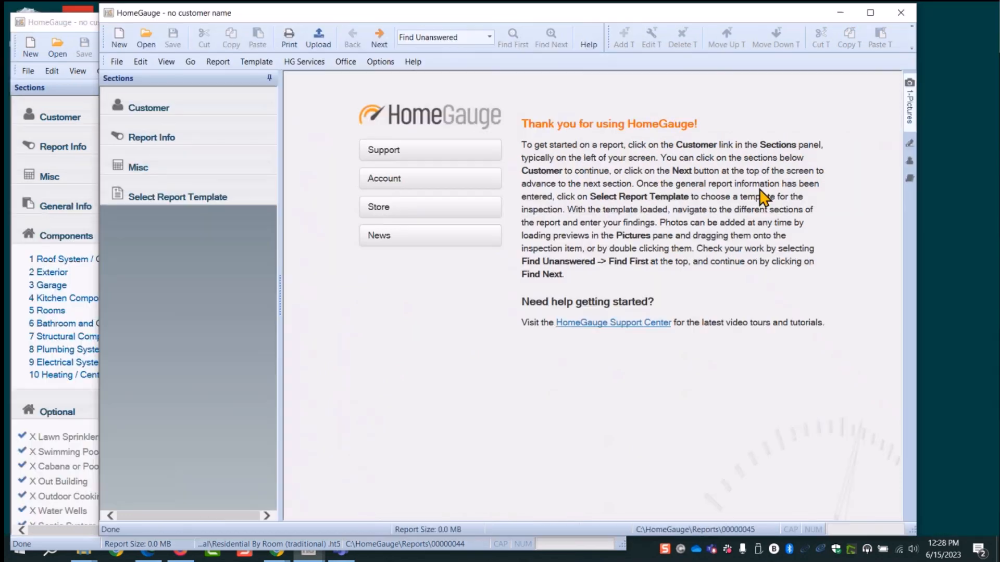
pyautogui.moveTo(99, 313); pyautogui.dragTo(352, 311)
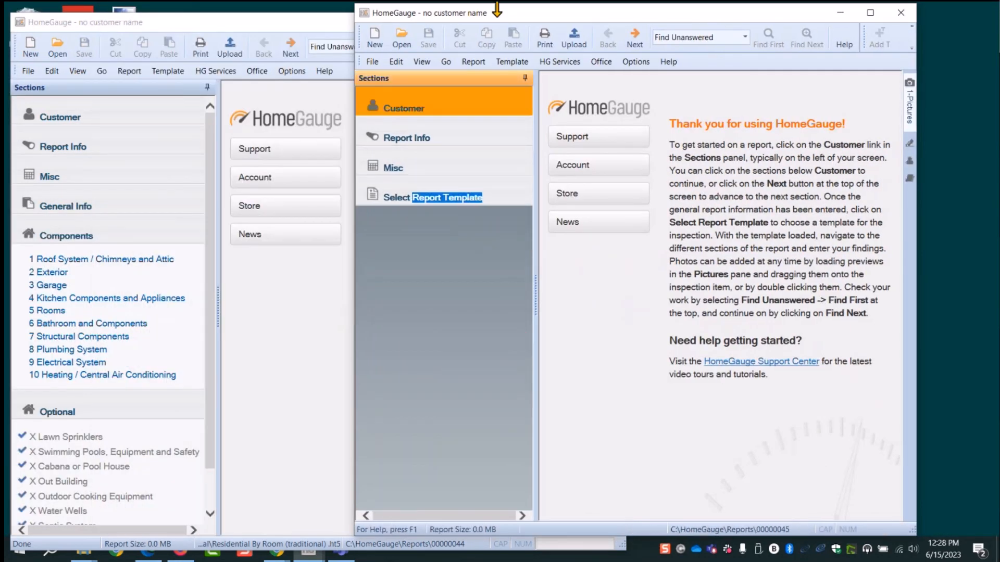
pyautogui.moveTo(507, 18); pyautogui.dragTo(548, 30)
pyautogui.moveTo(393, 277); pyautogui.dragTo(513, 297)
pyautogui.click(410, 24)
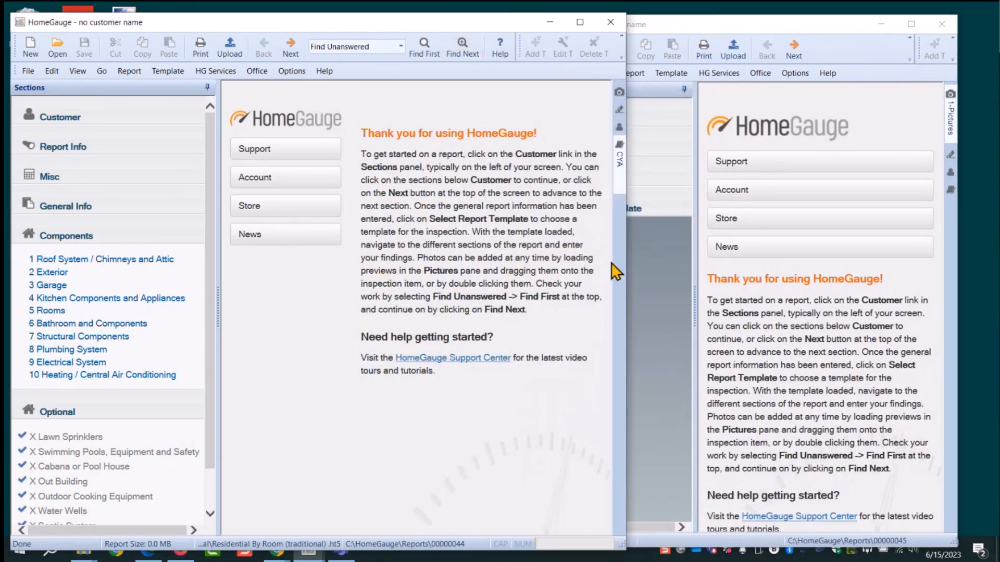
# - Narrow the Residential By Room report window, move the second window next to it and widen that one slightly to fill the remaining space
pyautogui.moveTo(626, 277); pyautogui.dragTo(491, 268)
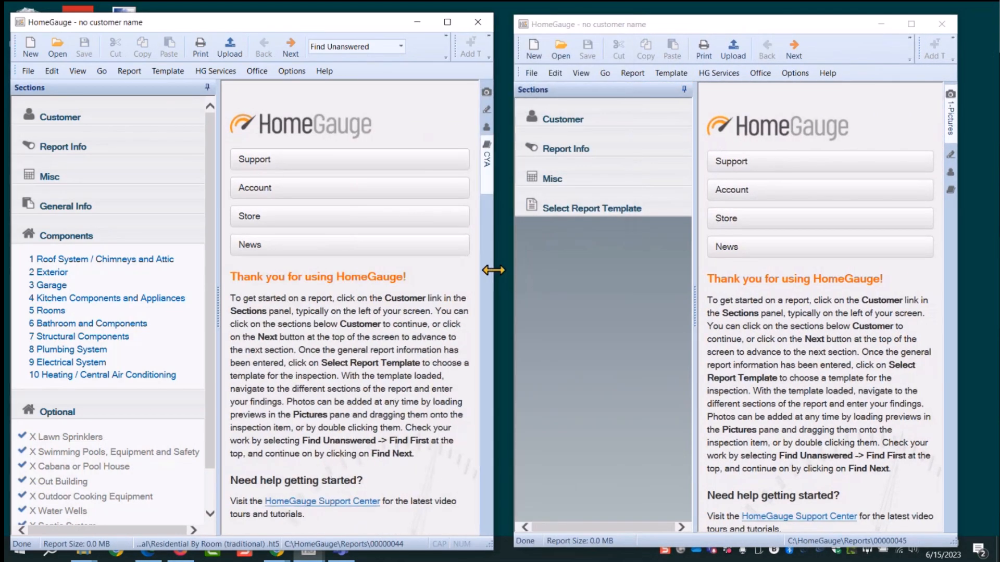
pyautogui.moveTo(669, 25); pyautogui.dragTo(655, 24)
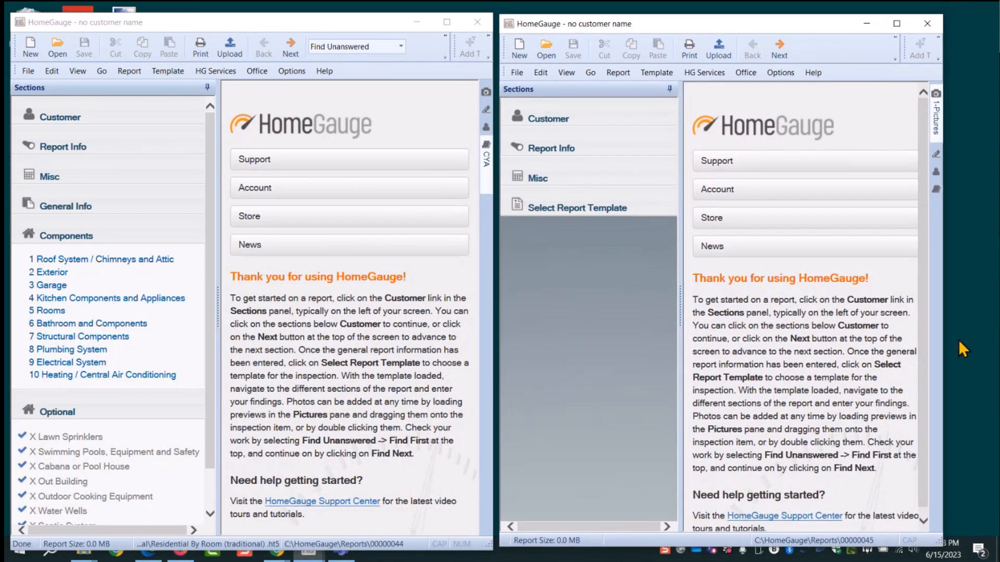
pyautogui.moveTo(947, 340); pyautogui.dragTo(984, 339)
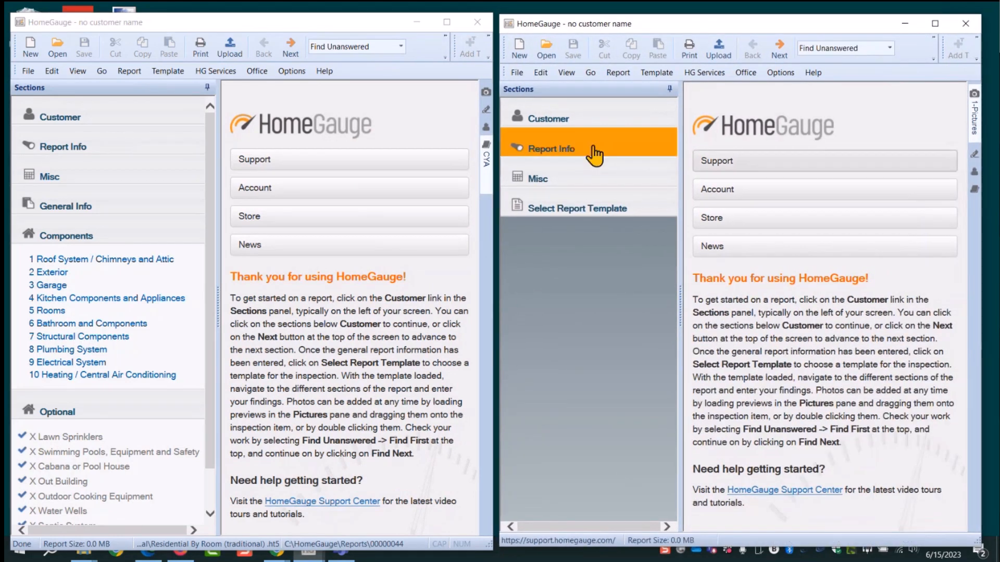
# - Start a report in the second window with the Multi-units template from the Residential category
pyautogui.click(585, 208)
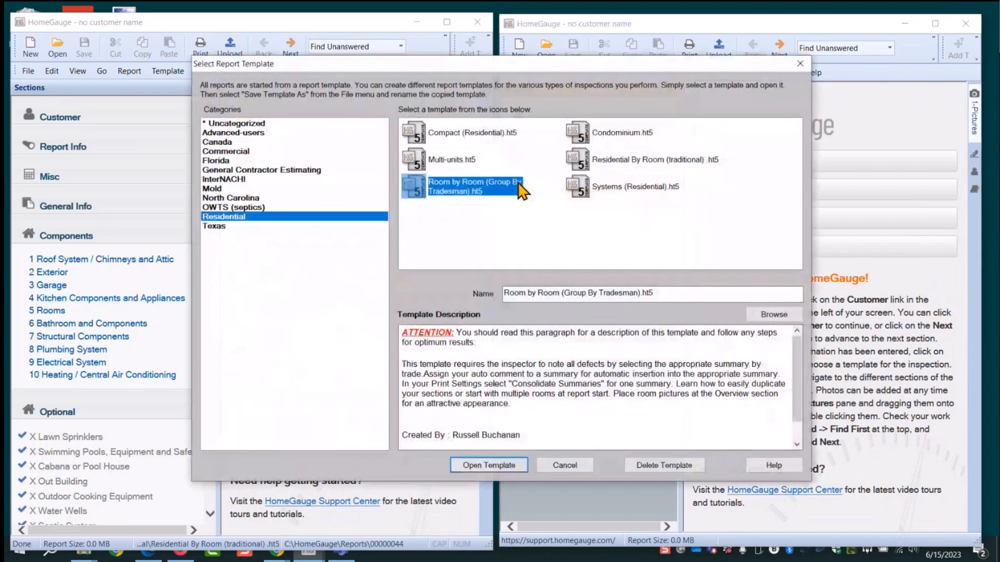
pyautogui.click(443, 162)
pyautogui.click(496, 467)
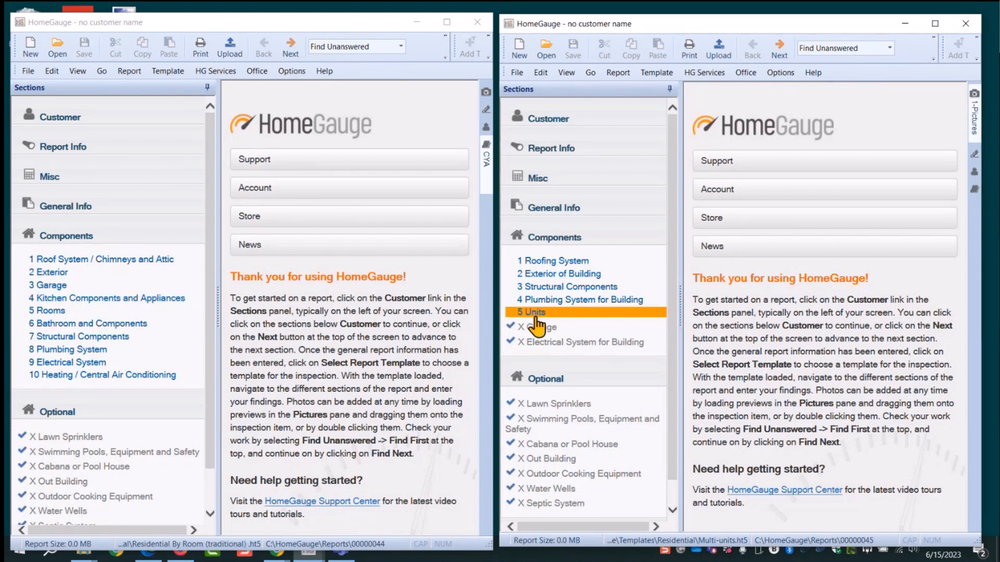
# - Copy the Units section from the Components container of the Multi-units report
pyautogui.click(544, 240)
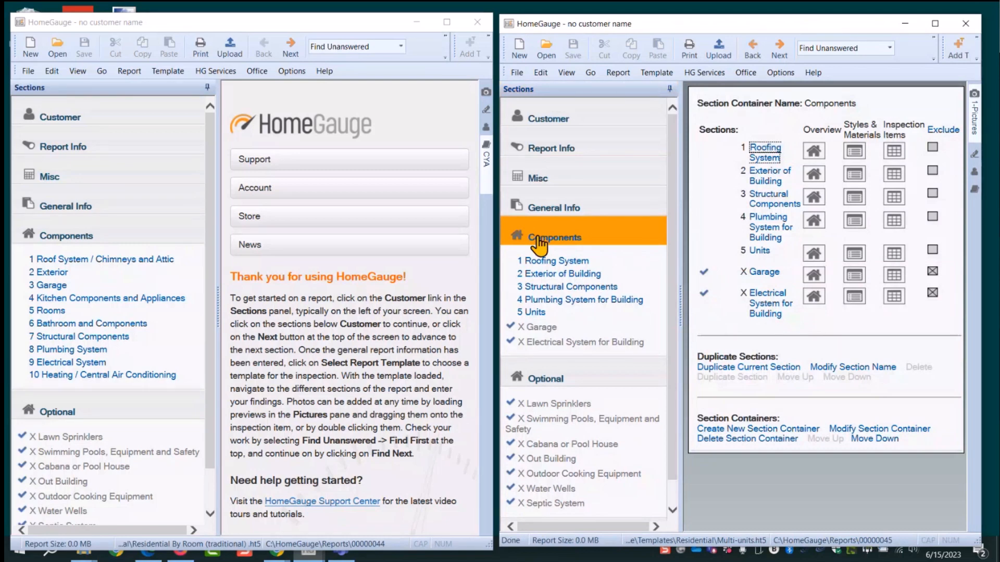
pyautogui.click(763, 253)
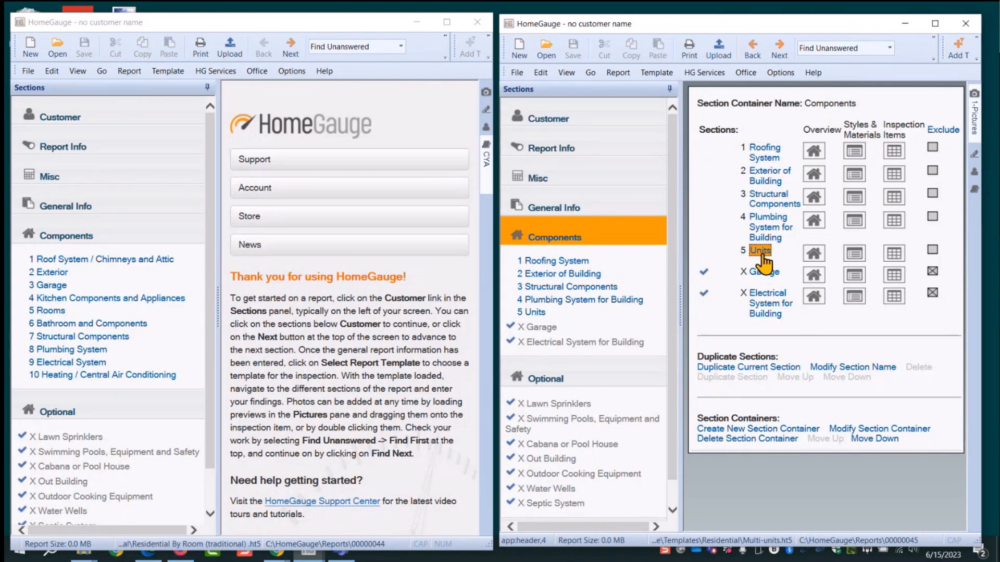
pyautogui.rightClick(764, 260)
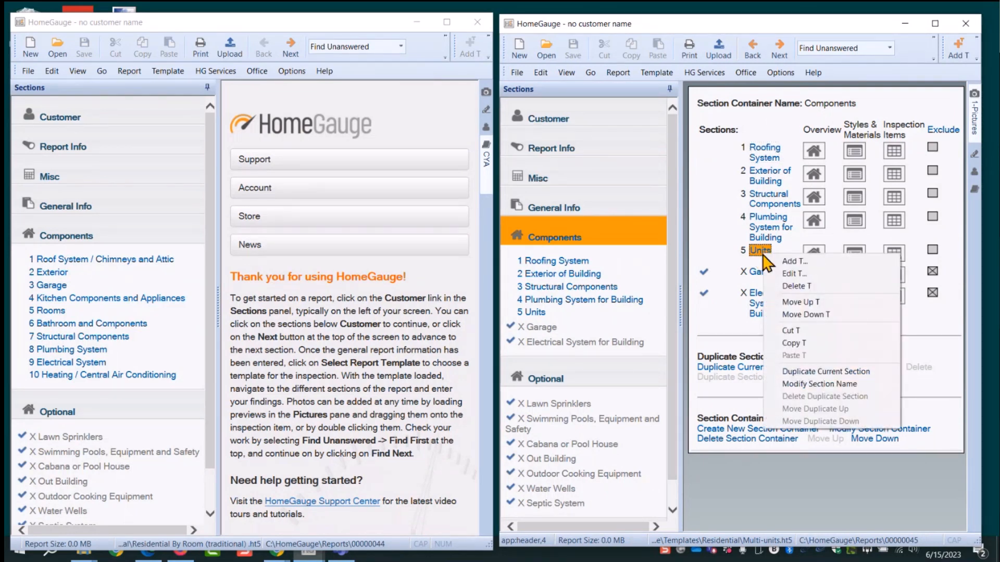
pyautogui.click(795, 345)
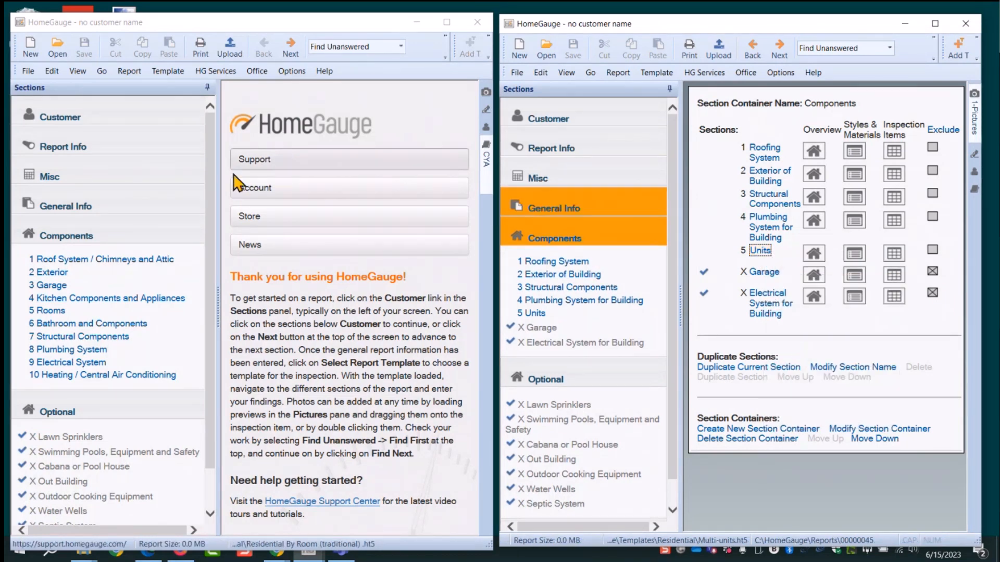
# - Paste the copied Units section into the Components container of the Residential By Room (traditional) template
pyautogui.click(70, 237)
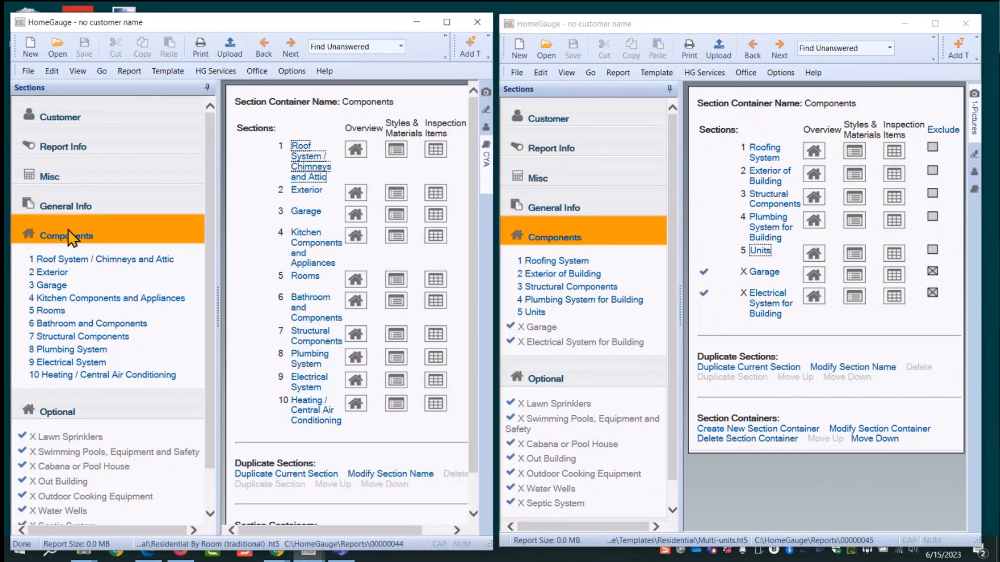
pyautogui.click(489, 57)
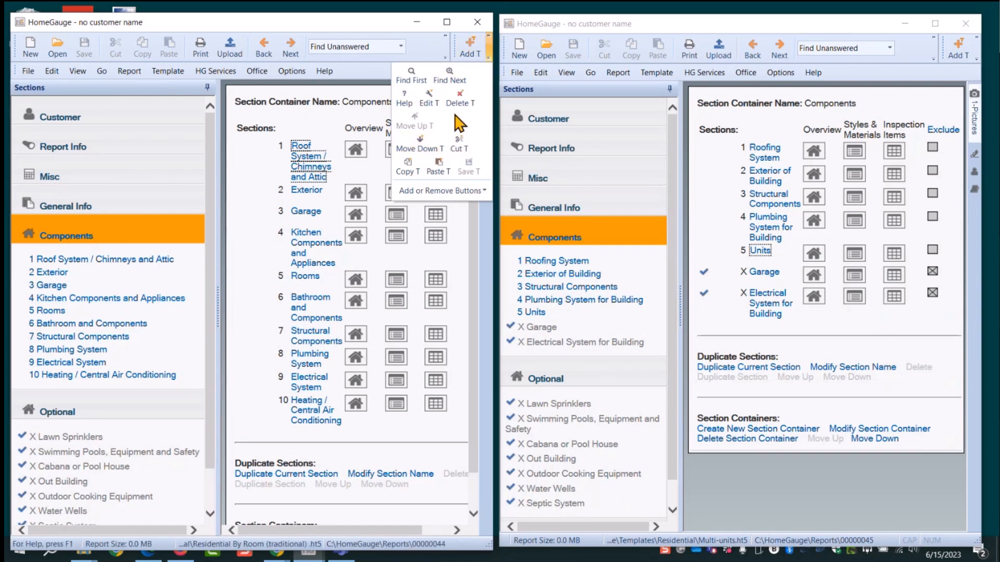
pyautogui.click(500, 104)
pyautogui.moveTo(493, 129); pyautogui.dragTo(488, 162)
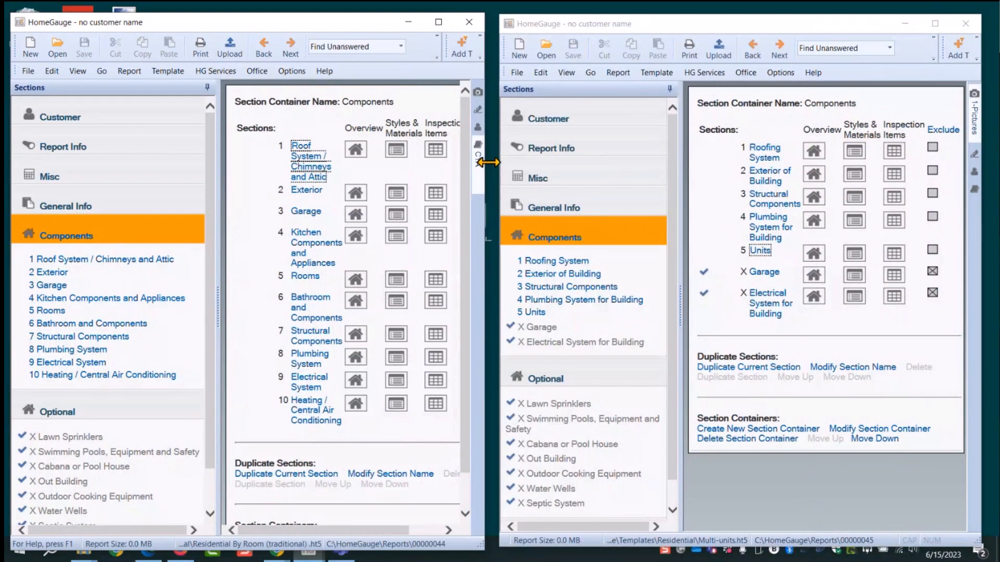
pyautogui.click(481, 59)
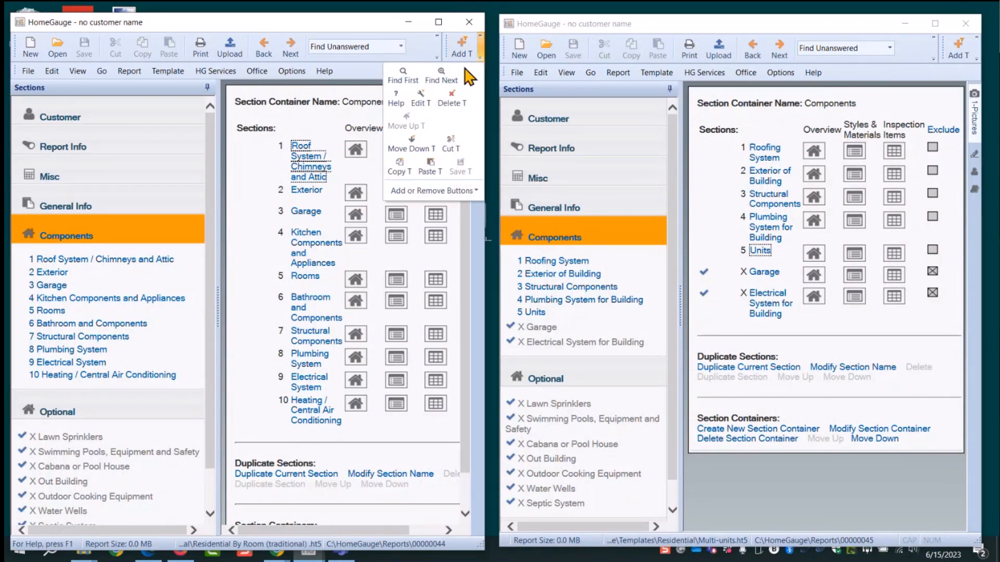
pyautogui.click(432, 172)
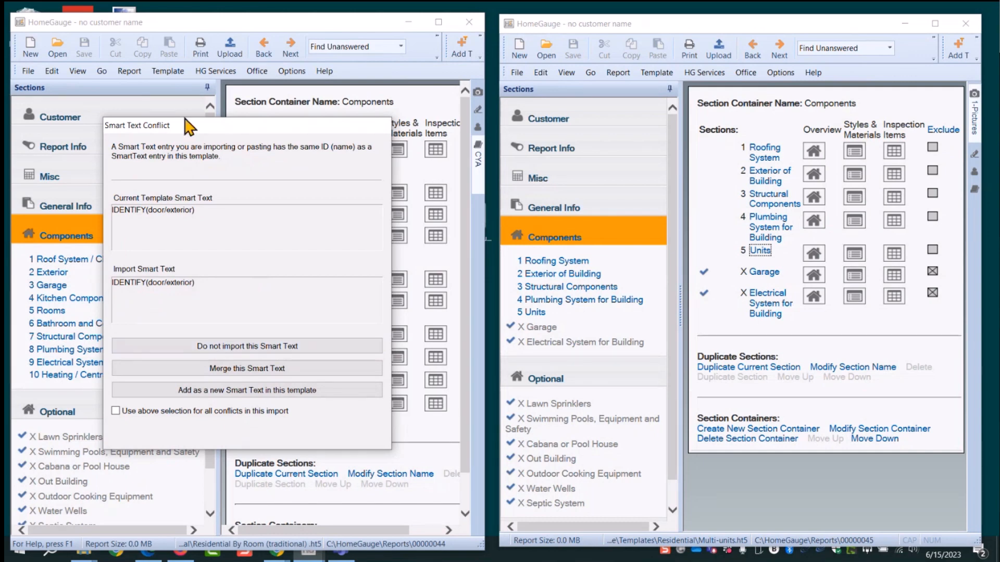
# - Resolve the Smart Text conflict by not importing the Smart Text, using that choice for all conflicts in this import
pyautogui.moveTo(192, 125); pyautogui.dragTo(179, 74)
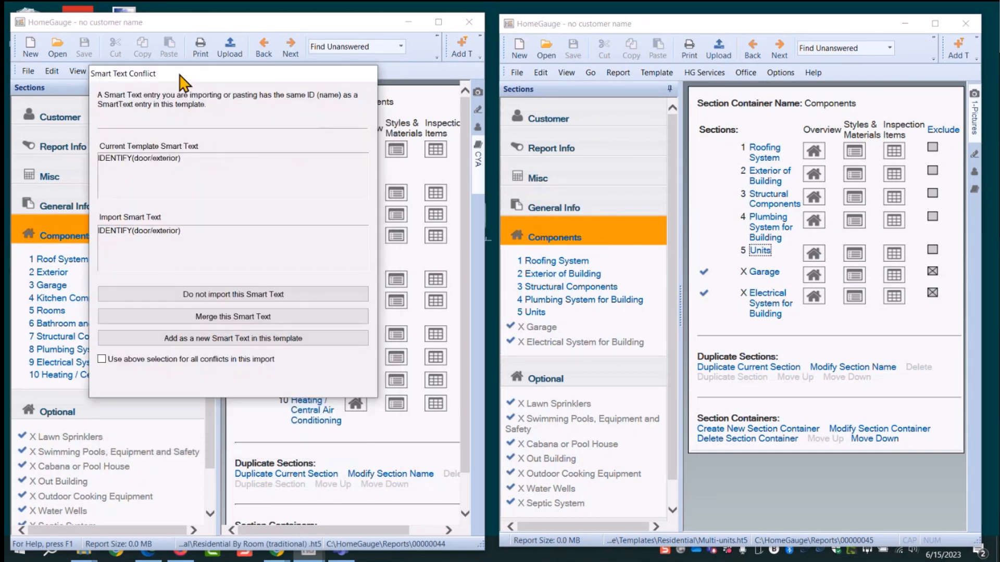
pyautogui.click(102, 360)
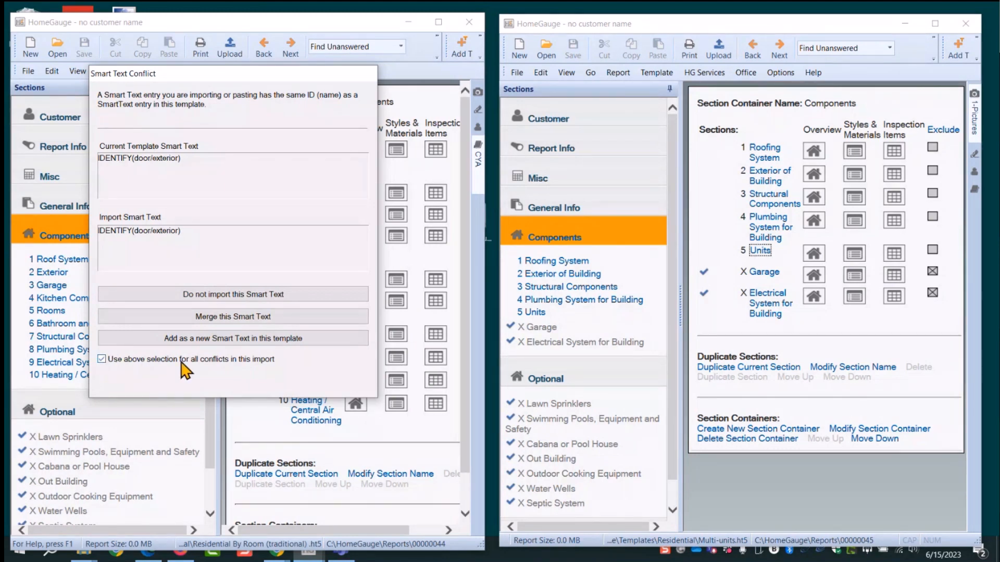
pyautogui.click(230, 295)
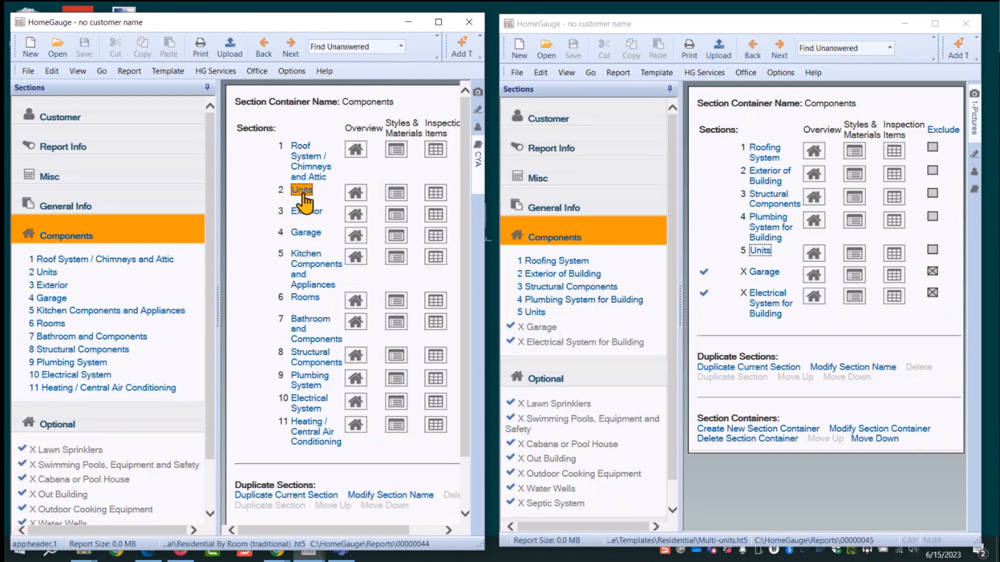
# - Widen the Residential By Room report window and move the Units section down to the end of the Components list
pyautogui.click(480, 58)
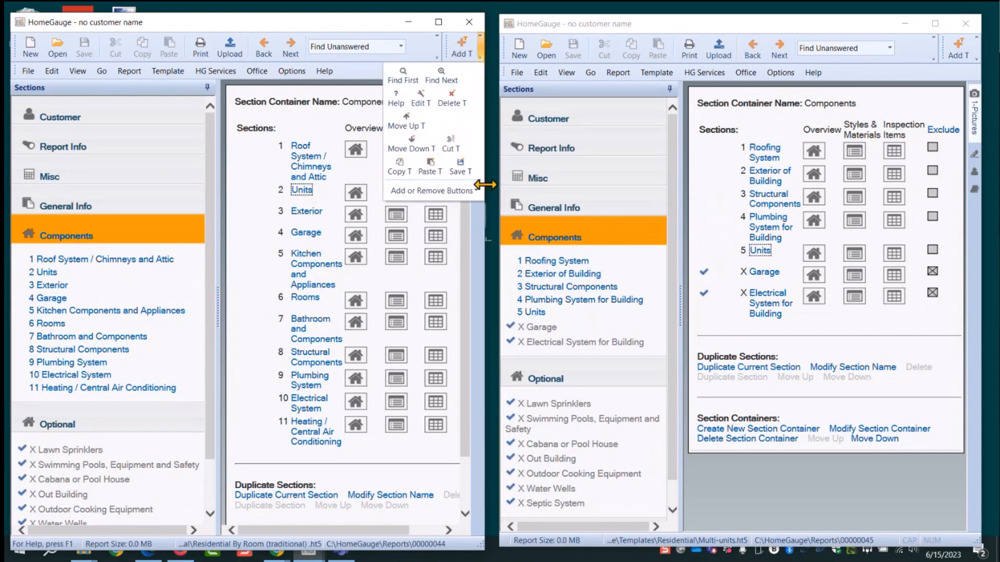
pyautogui.moveTo(484, 188); pyautogui.dragTo(975, 189)
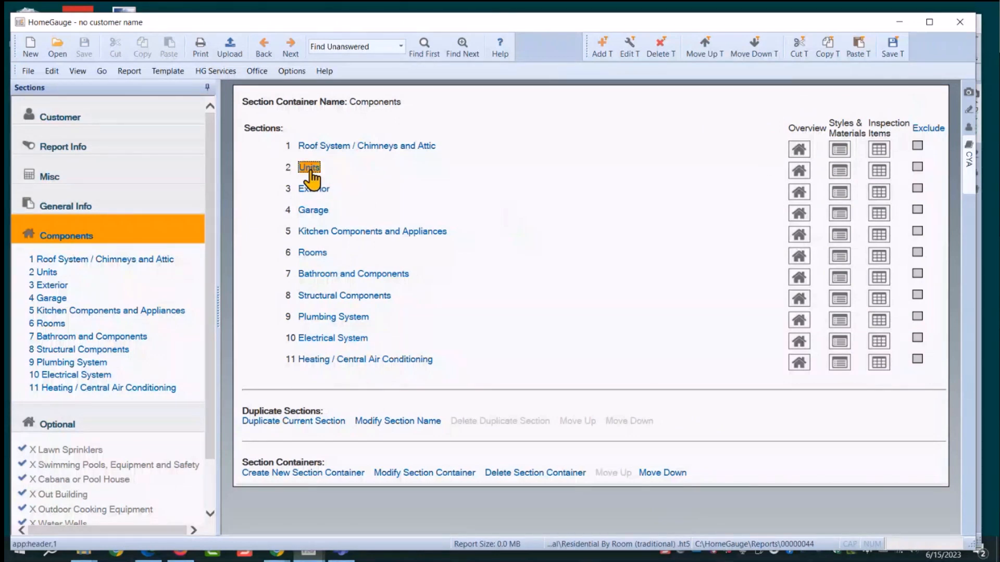
pyautogui.click(758, 50)
pyautogui.click(759, 51)
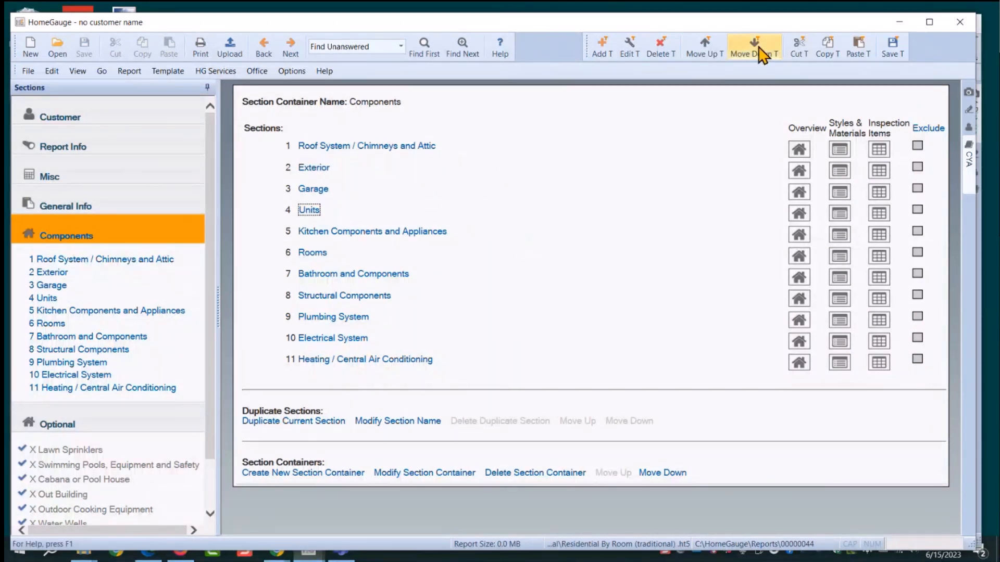
pyautogui.click(759, 50)
pyautogui.click(759, 51)
pyautogui.click(760, 51)
pyautogui.click(760, 51)
pyautogui.click(759, 51)
pyautogui.click(759, 51)
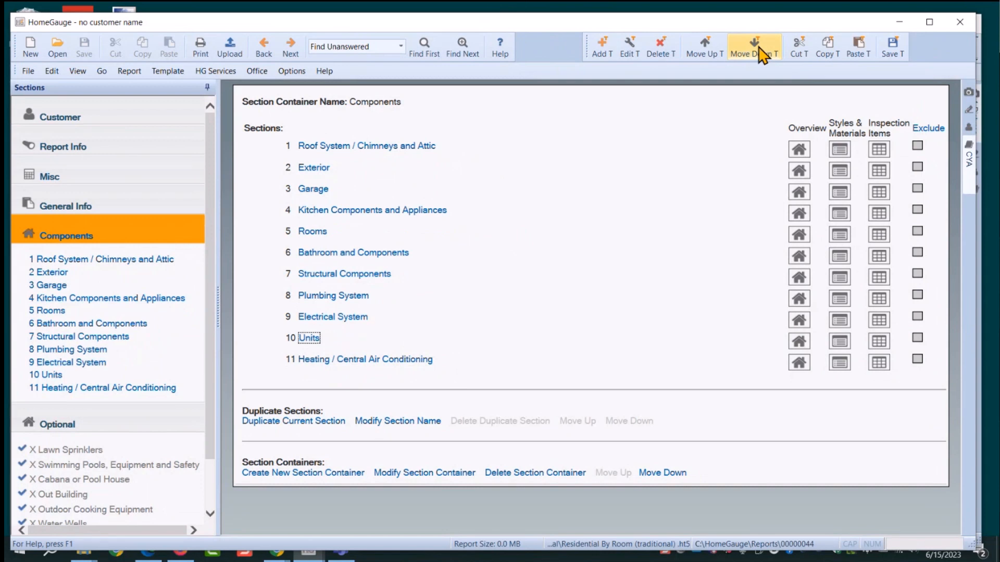
pyautogui.click(759, 50)
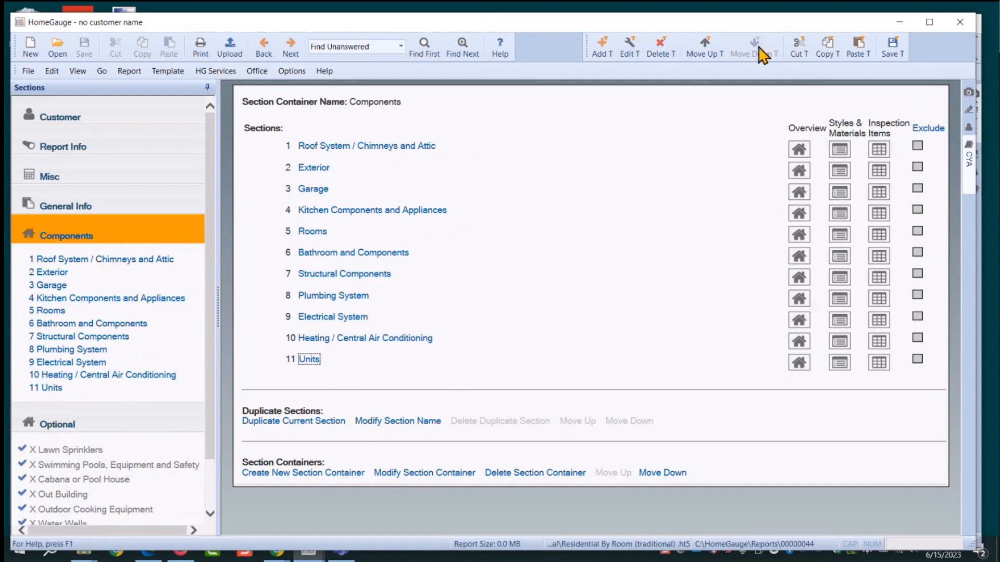
# - Set the Units section to be excluded by default and save the template
pyautogui.rightClick(313, 364)
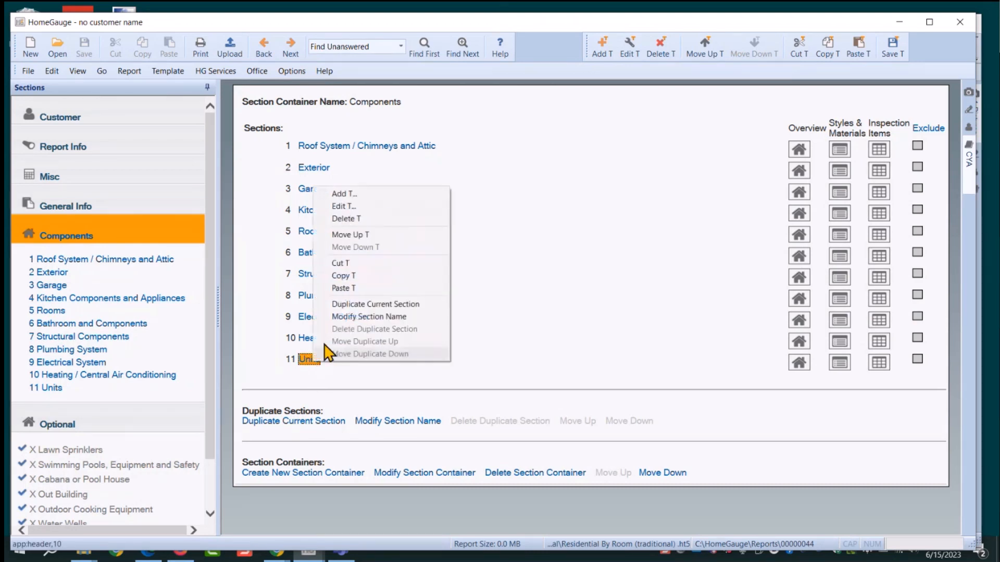
pyautogui.click(340, 206)
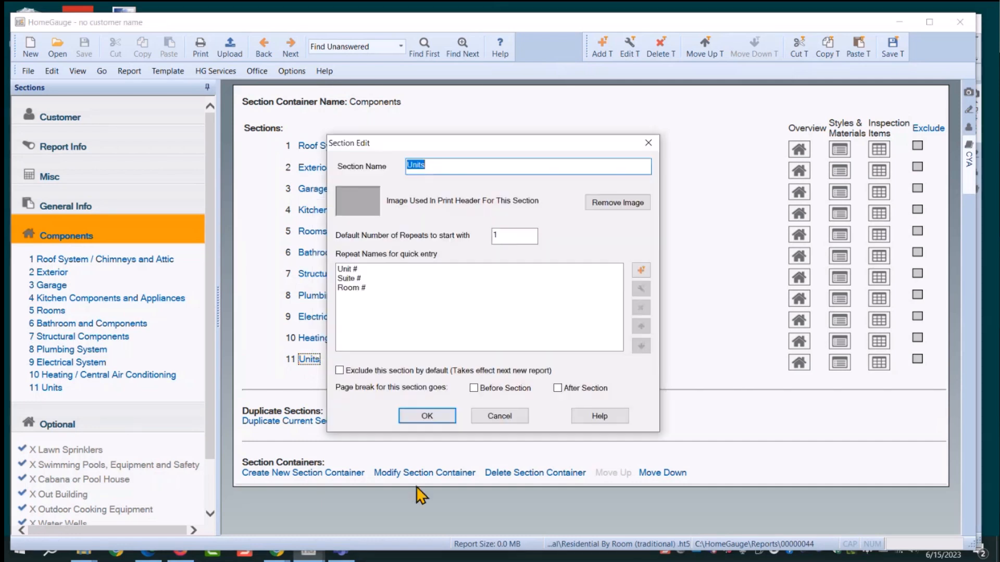
pyautogui.click(339, 371)
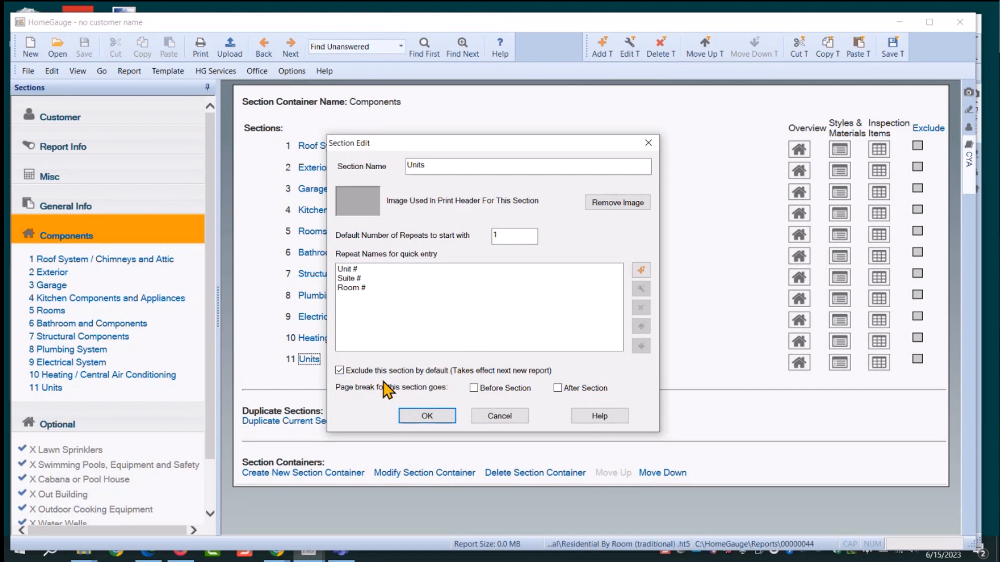
pyautogui.click(414, 416)
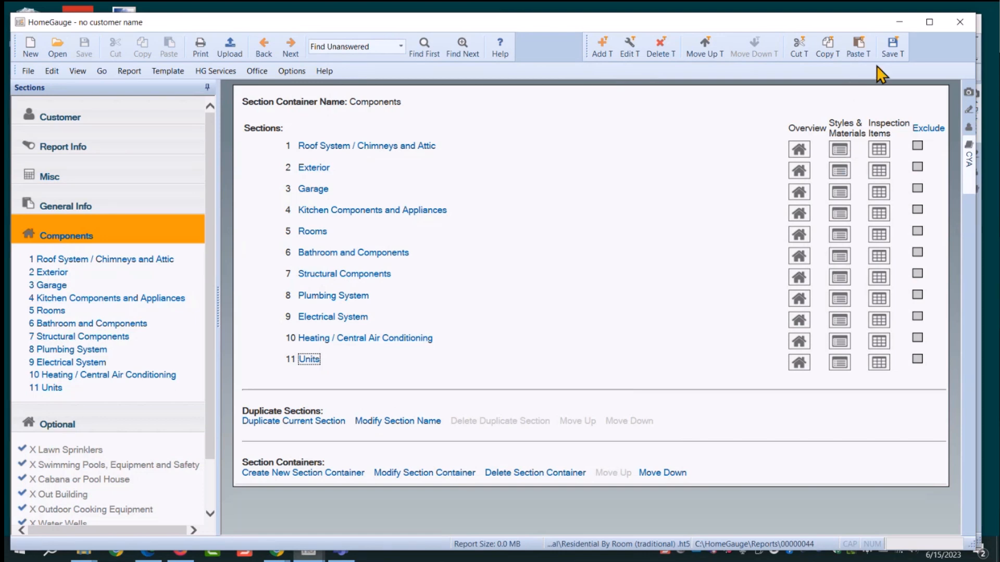
pyautogui.click(892, 47)
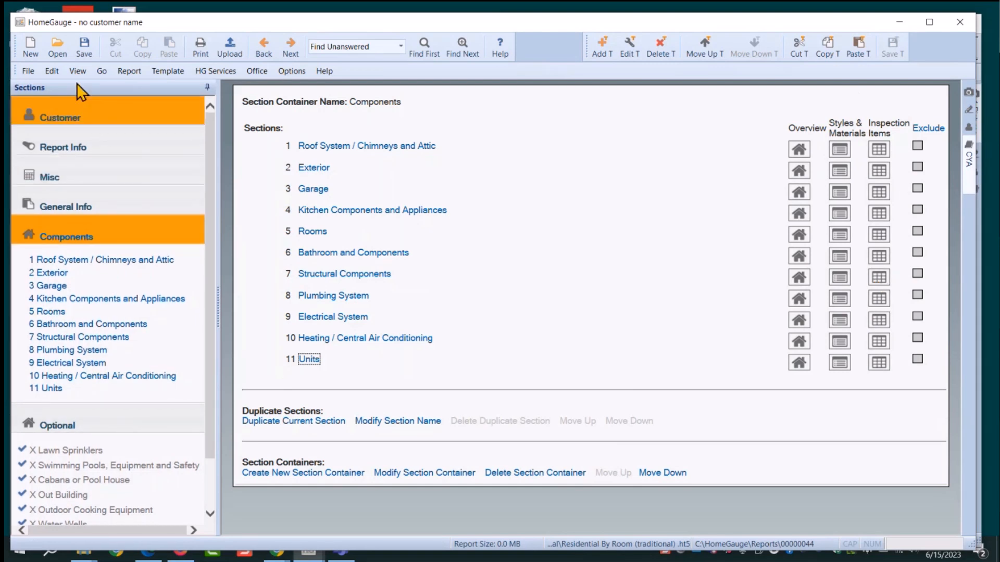
# - Start a new report without saving the current one, using the Residential By Room (traditional) template
pyautogui.click(30, 47)
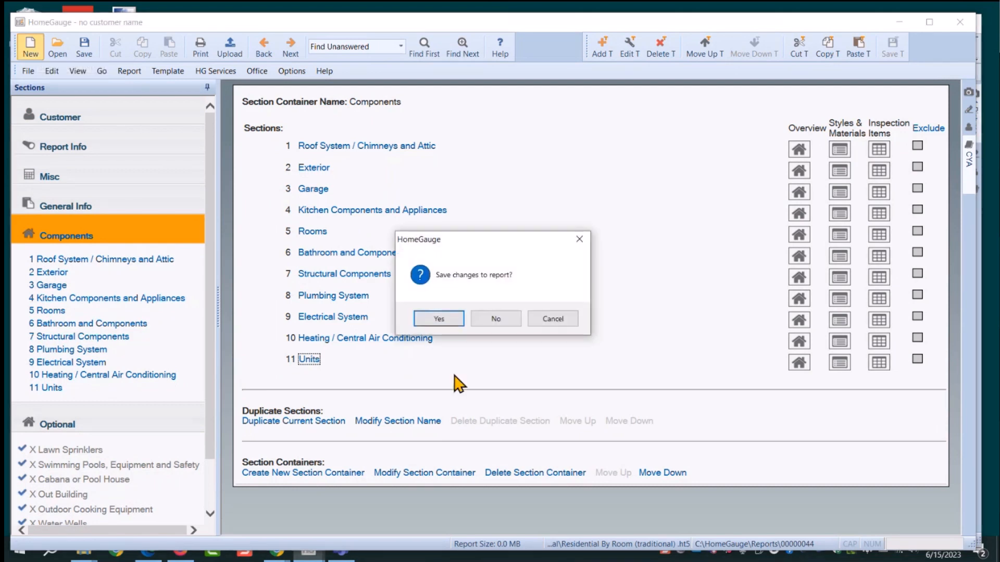
pyautogui.click(496, 319)
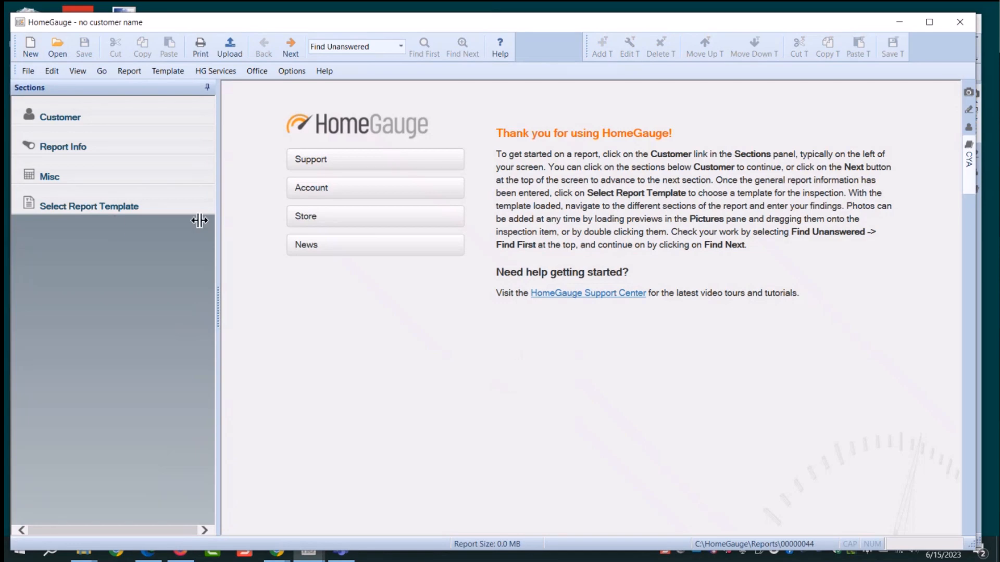
pyautogui.click(104, 215)
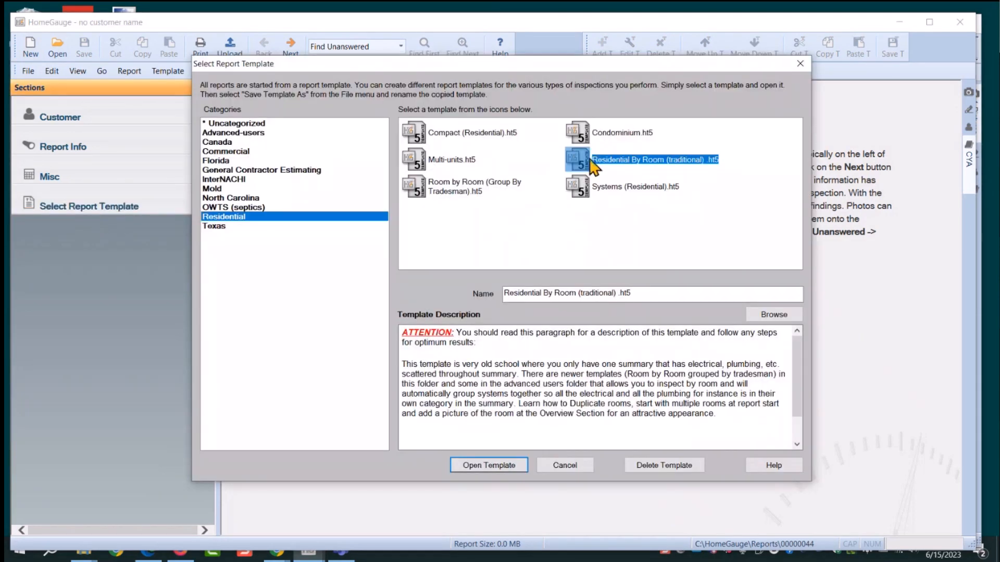
pyautogui.click(489, 465)
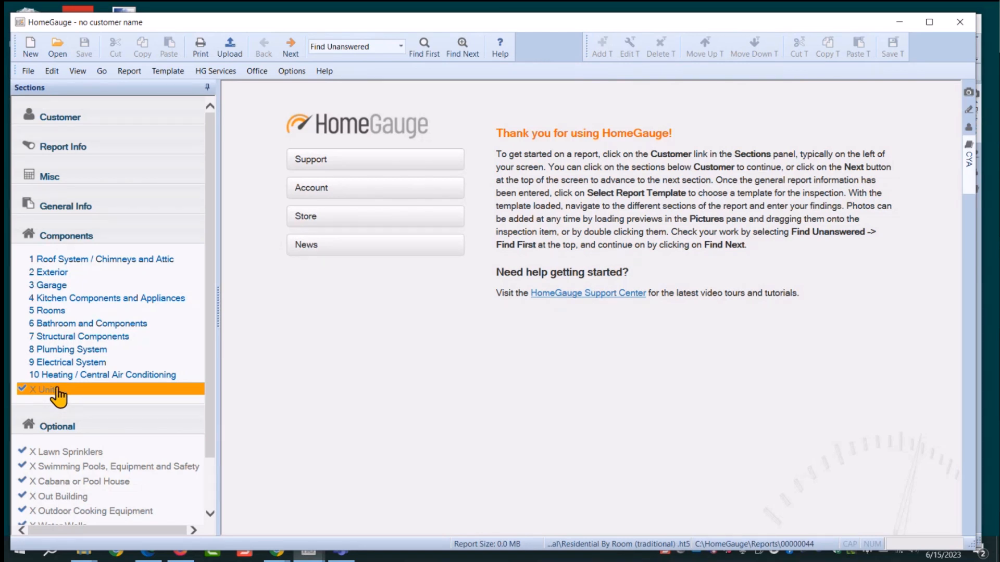
# - Show the new report's Components section list and narrow its window to fit beside the Multi-units report again
pyautogui.click(52, 236)
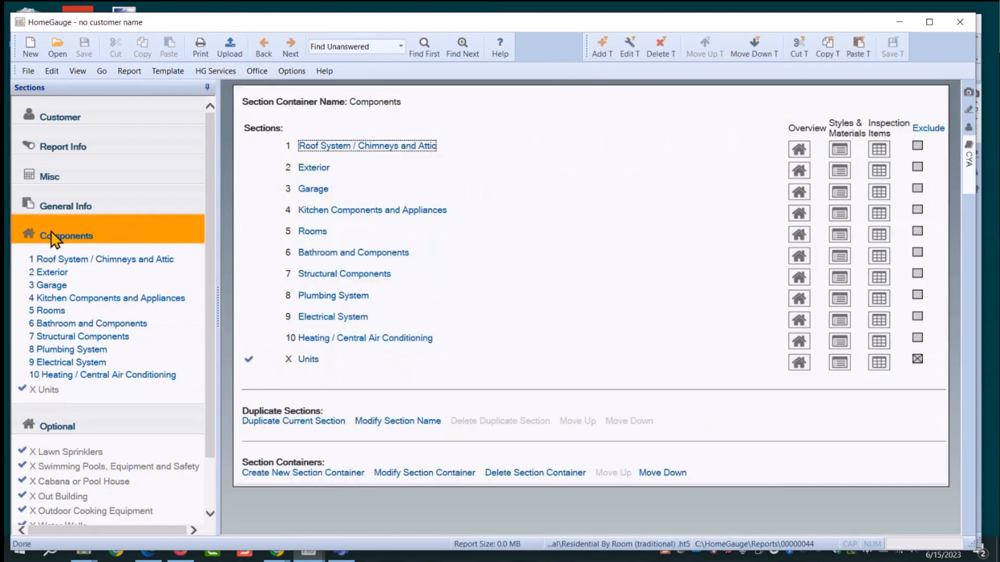
pyautogui.moveTo(454, 28); pyautogui.dragTo(462, 29)
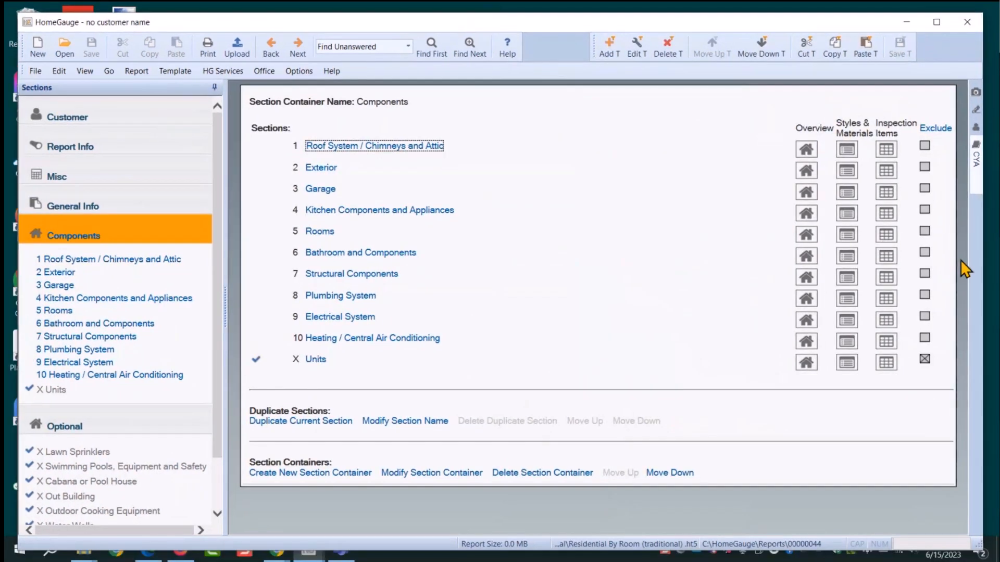
pyautogui.moveTo(983, 269); pyautogui.dragTo(489, 244)
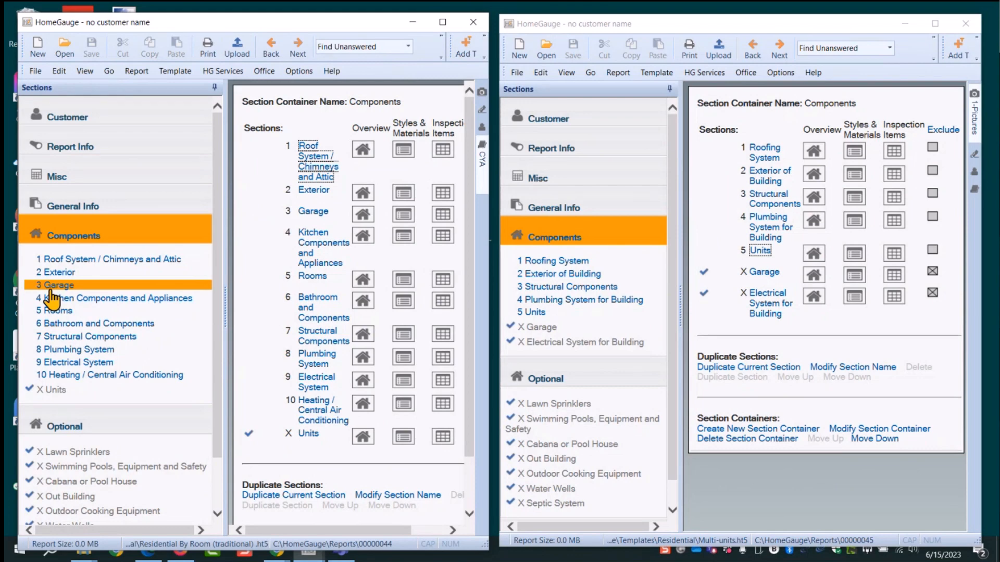
pyautogui.click(58, 236)
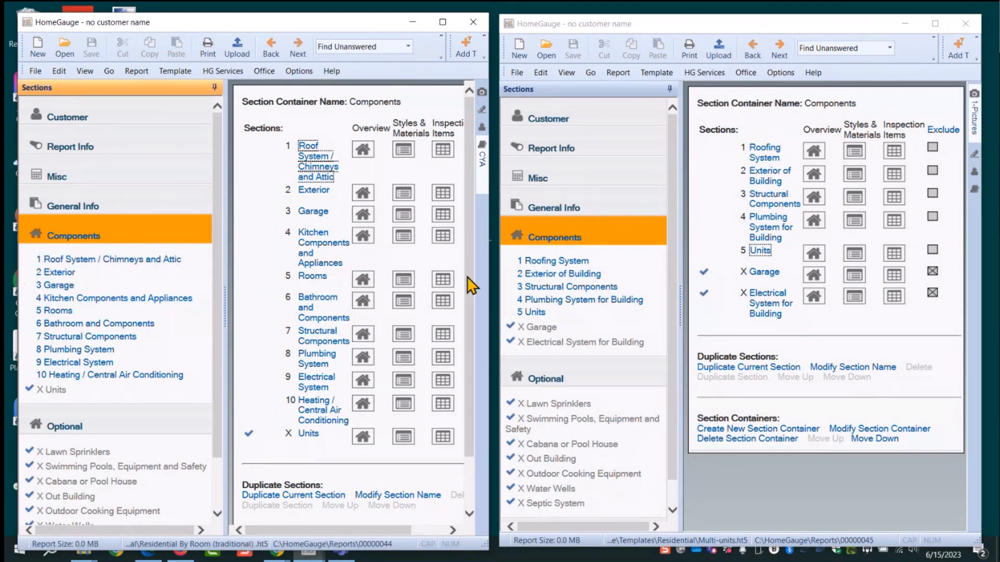
# - Exclude the Garage, Kitchen Components and Appliances, Rooms, and Bathroom and Components sections from the Residential By Room report, widening its window
pyautogui.moveTo(491, 299); pyautogui.dragTo(562, 298)
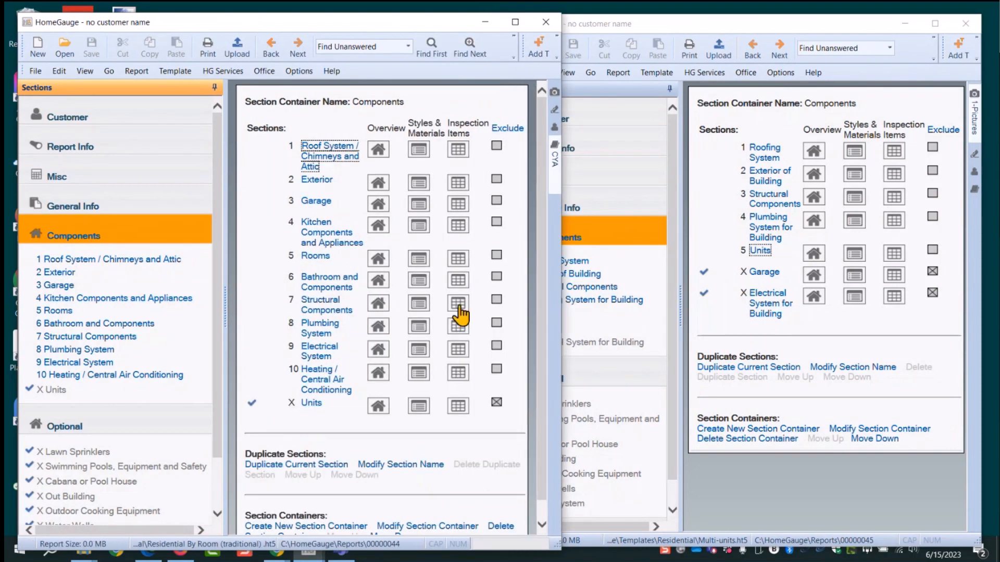
pyautogui.click(497, 200)
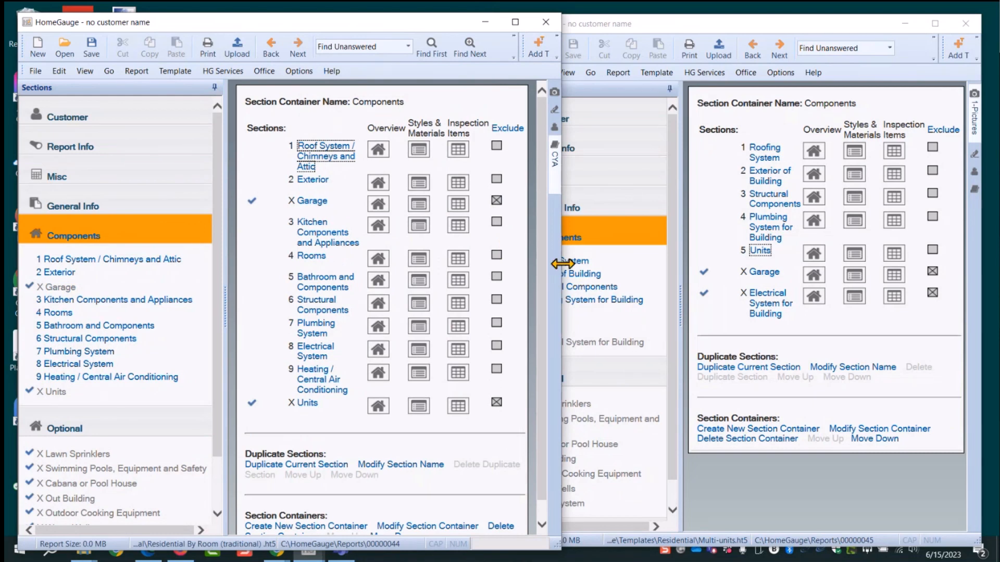
pyautogui.moveTo(560, 261); pyautogui.dragTo(473, 276)
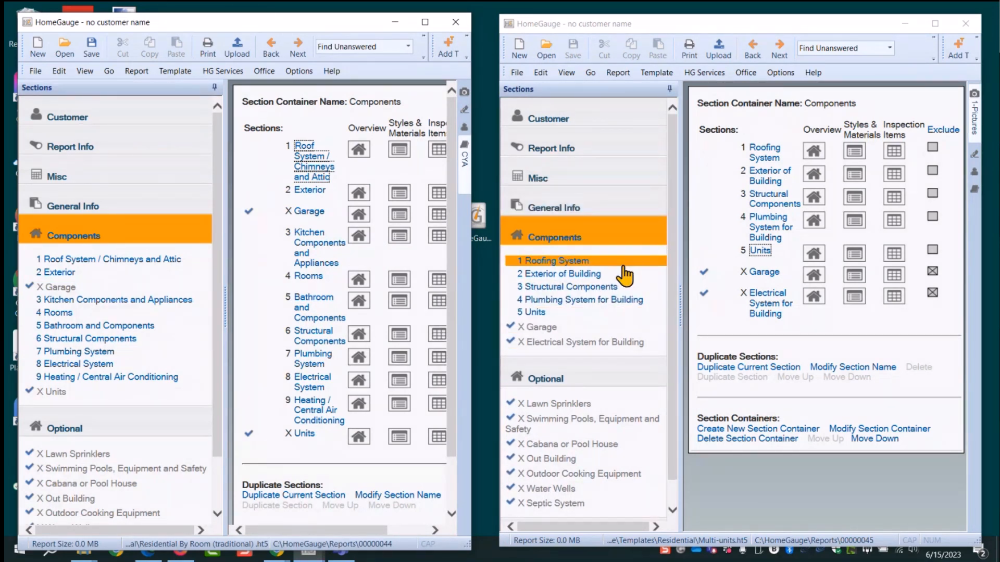
pyautogui.moveTo(471, 324); pyautogui.dragTo(628, 323)
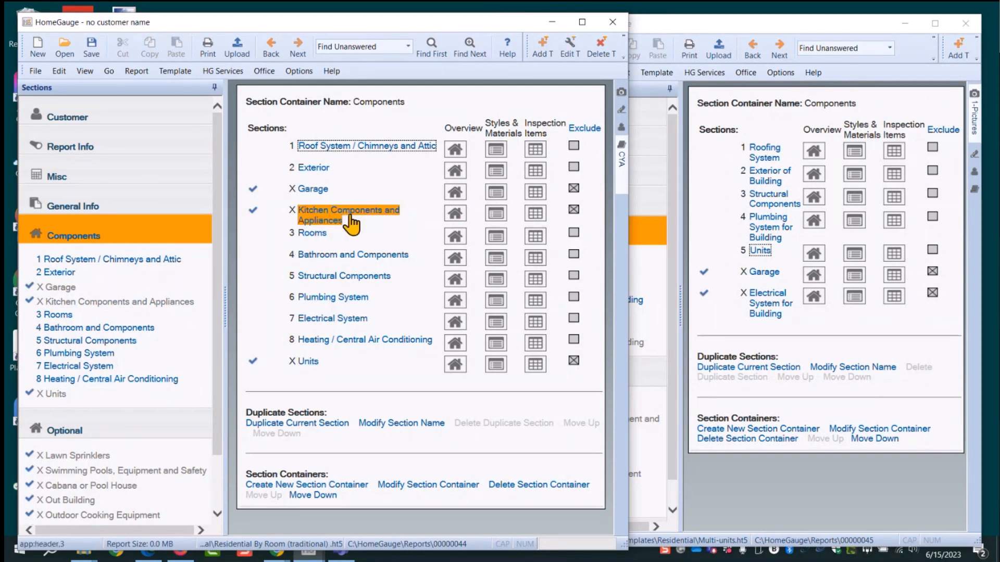
pyautogui.click(574, 232)
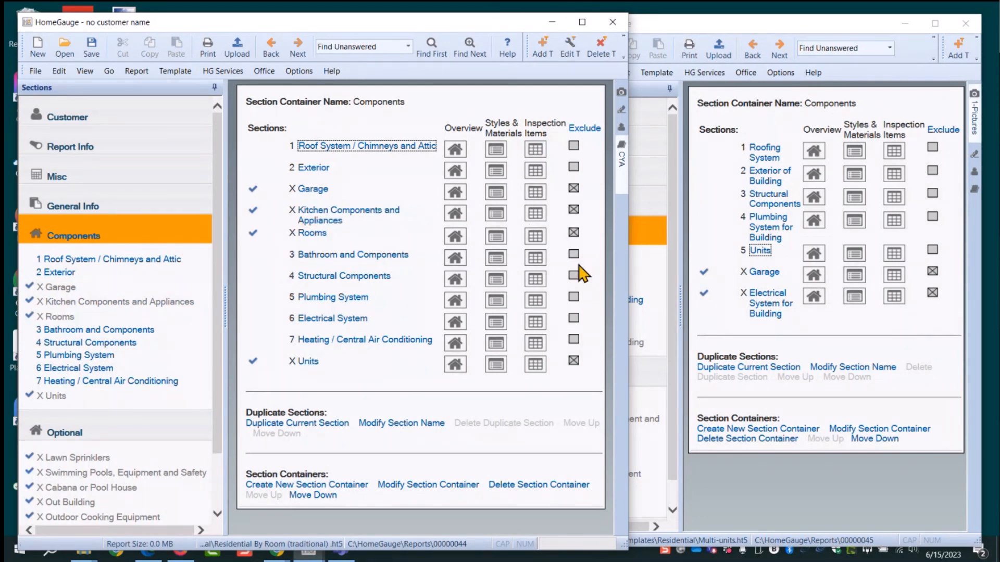
pyautogui.click(574, 254)
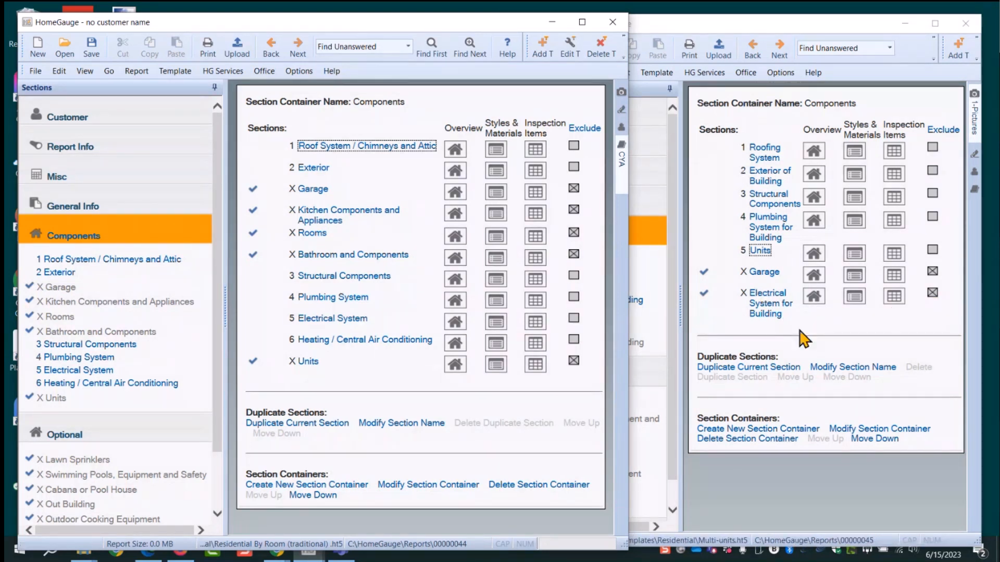
# - Exclude the Electrical System and Heating / Central Air Conditioning sections, and include the Units section in the report
pyautogui.click(573, 318)
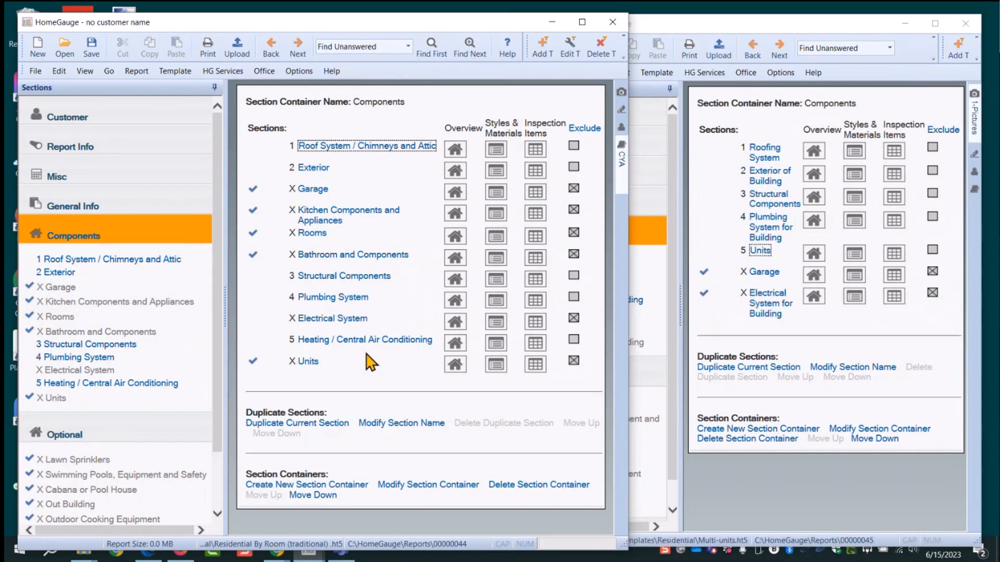
pyautogui.click(575, 340)
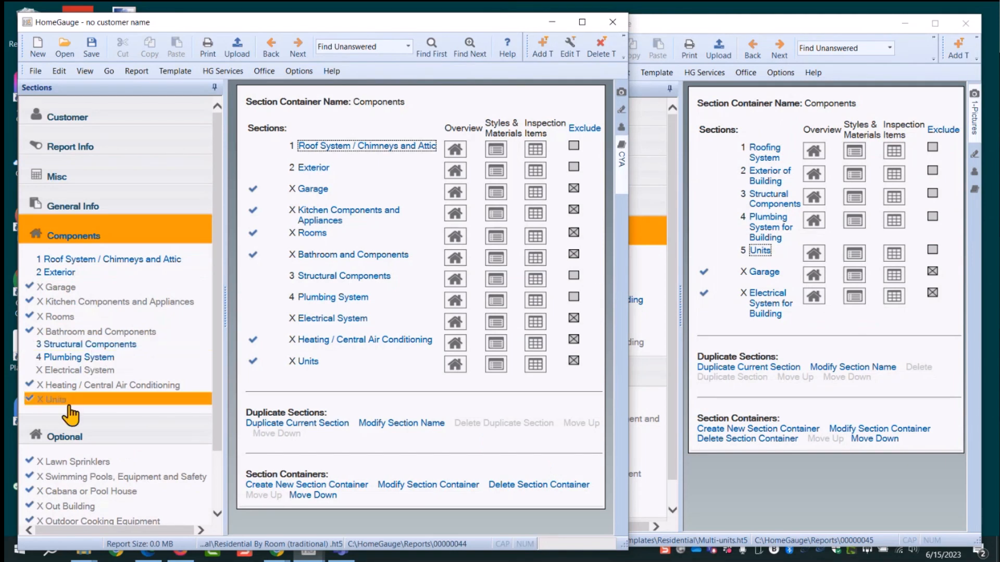
pyautogui.click(574, 360)
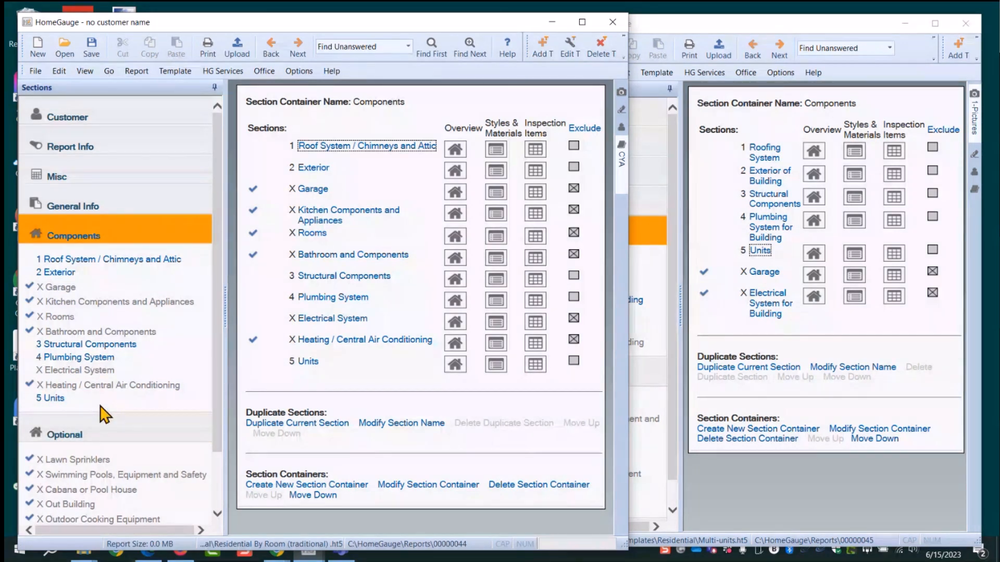
# - Widen the report window and look through the Units section's inspection items and its styles and materials
pyautogui.click(54, 400)
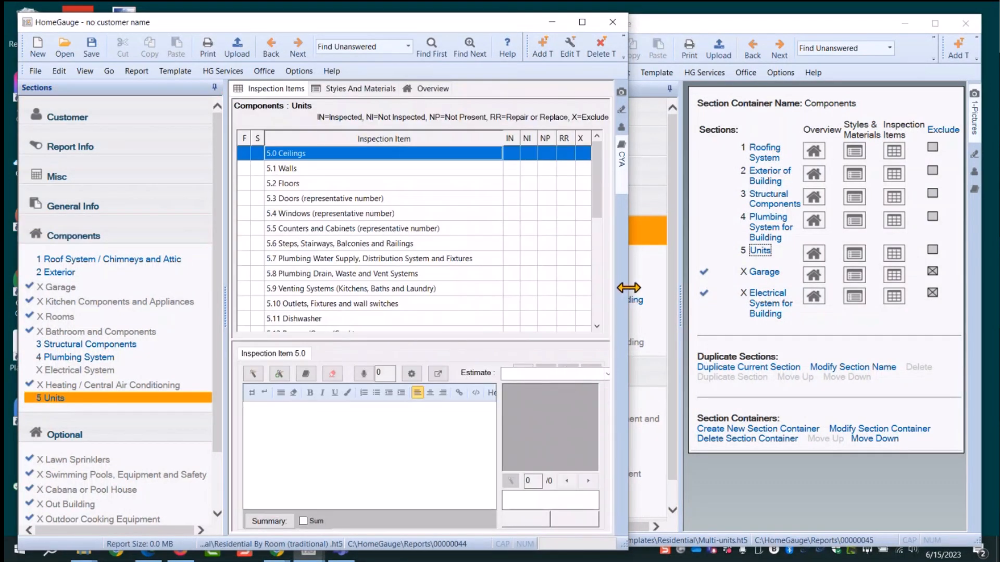
pyautogui.moveTo(629, 287); pyautogui.dragTo(960, 270)
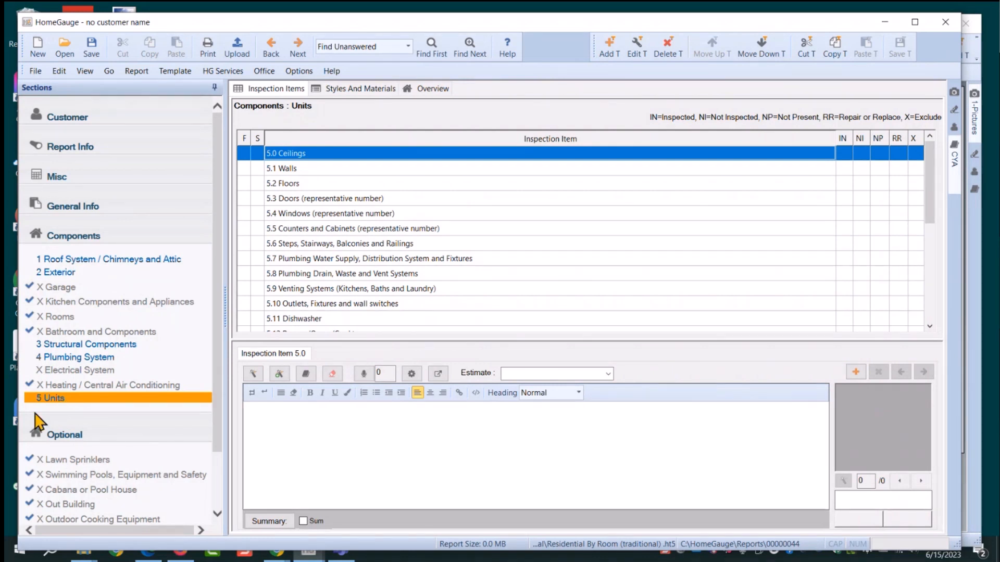
pyautogui.click(302, 170)
pyautogui.click(326, 198)
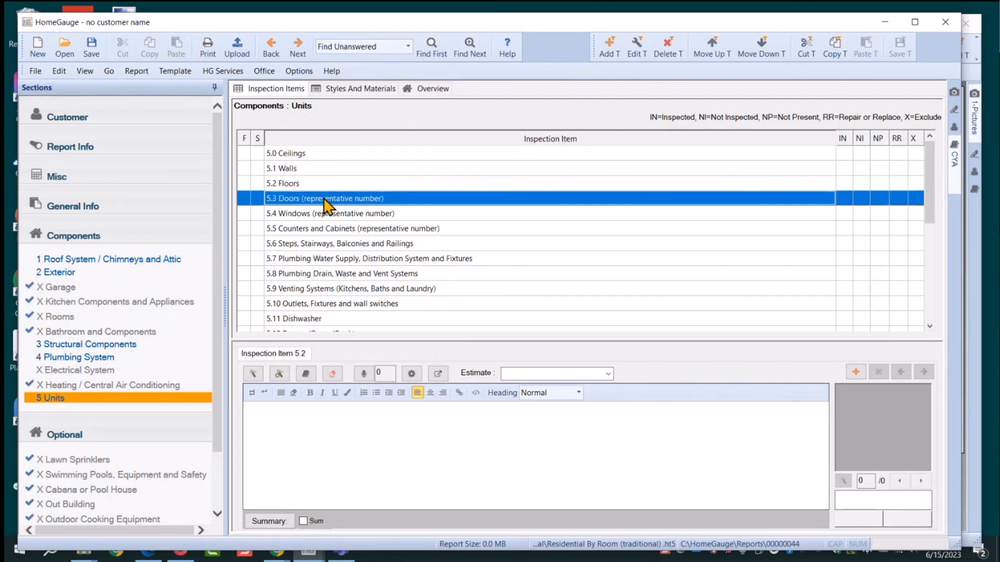
pyautogui.click(334, 215)
pyautogui.scroll(-2, 339, 231)
pyautogui.scroll(-2, 338, 221)
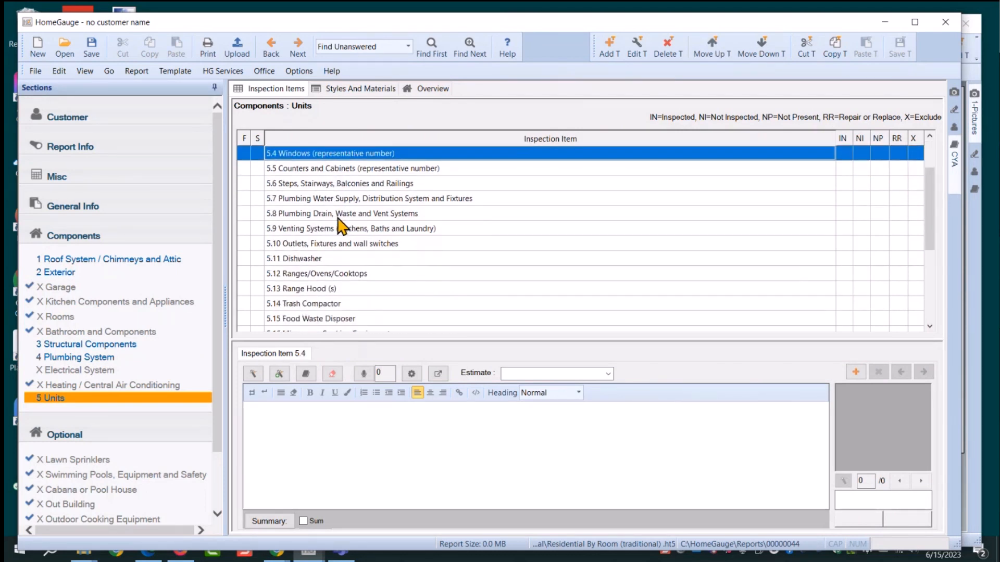
pyautogui.scroll(-3, 336, 222)
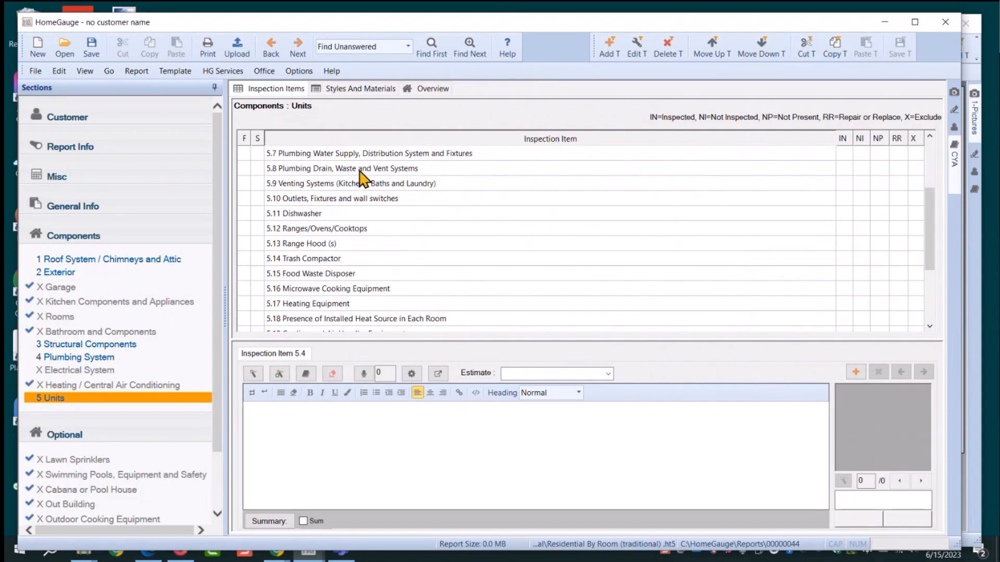
pyautogui.scroll(-2, 354, 164)
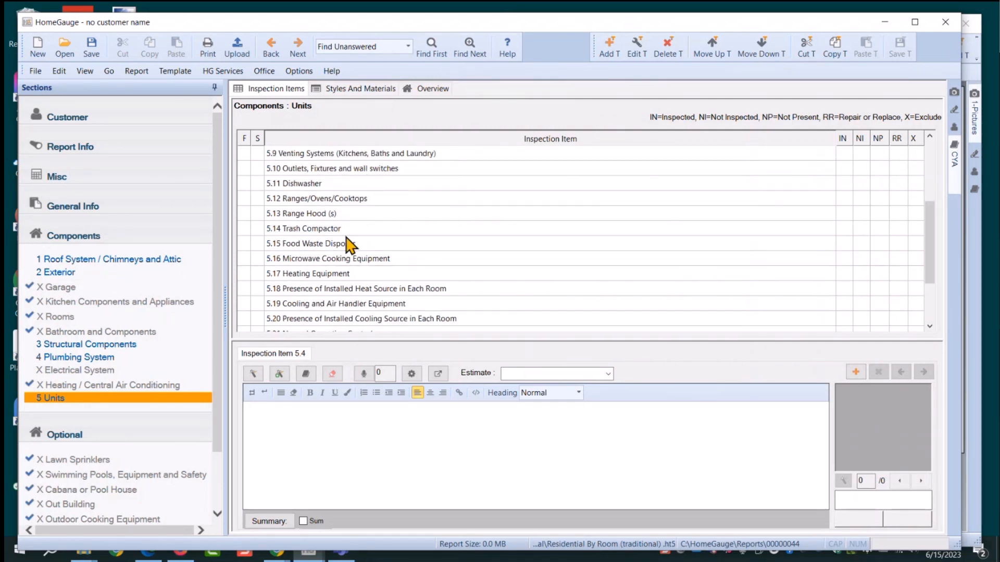
pyautogui.scroll(-3, 339, 256)
pyautogui.scroll(-3, 380, 289)
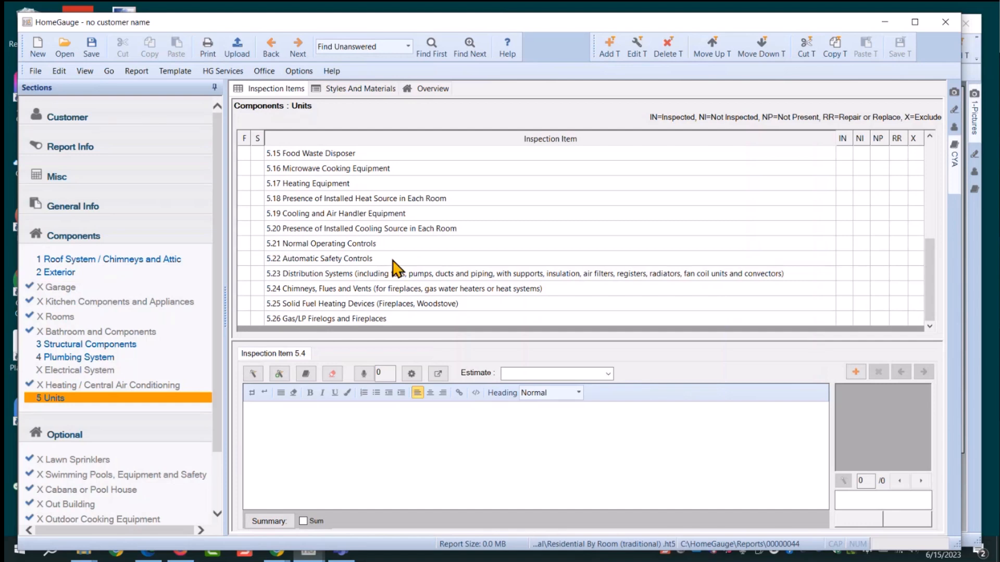
pyautogui.scroll(3, 398, 263)
pyautogui.click(352, 90)
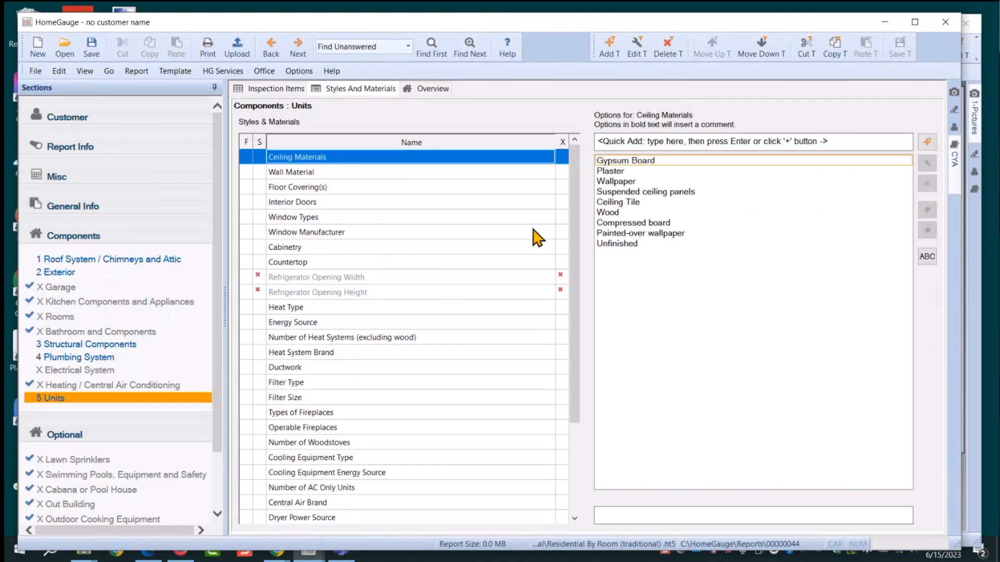
pyautogui.moveTo(578, 230); pyautogui.dragTo(564, 192)
# - Review the Plumbing System section's styles and materials, inspection items and overview introduction text
pyautogui.click(73, 357)
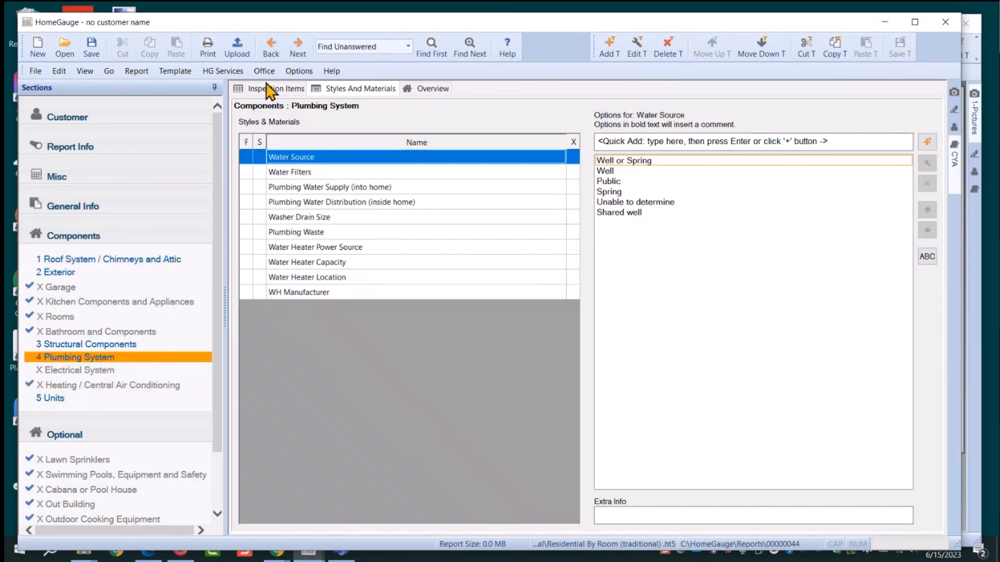
pyautogui.click(300, 90)
pyautogui.click(435, 90)
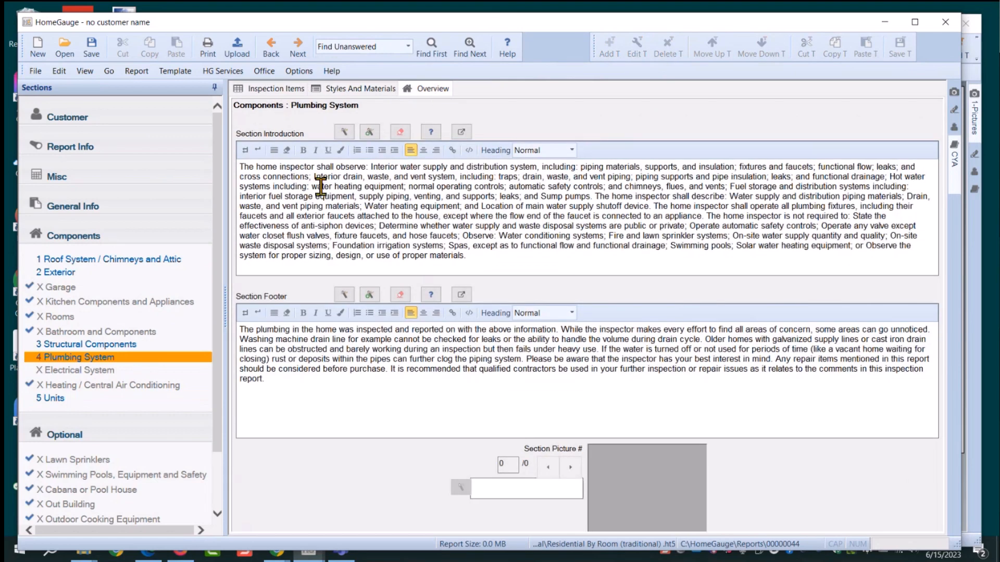
pyautogui.moveTo(466, 254); pyautogui.dragTo(223, 156)
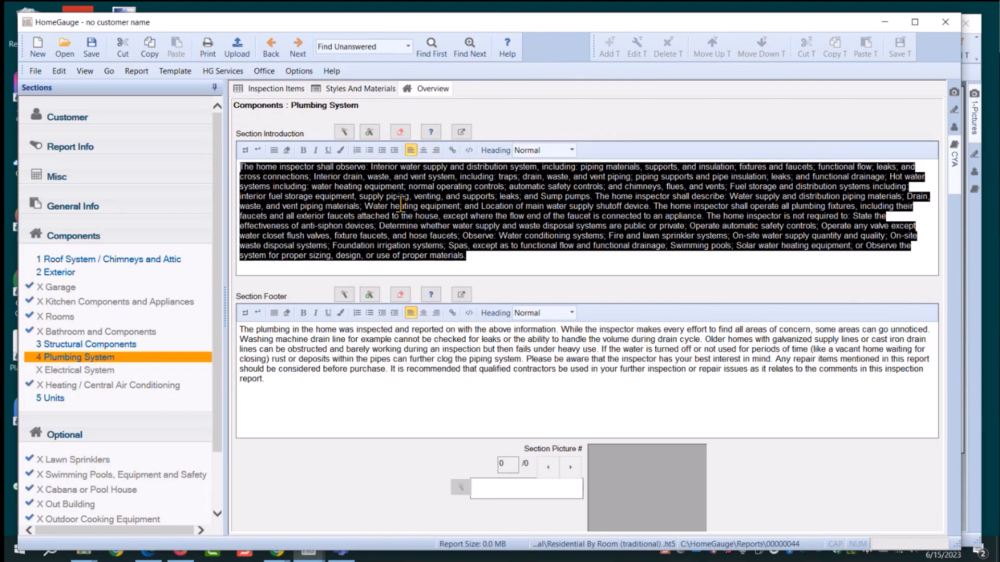
pyautogui.click(386, 186)
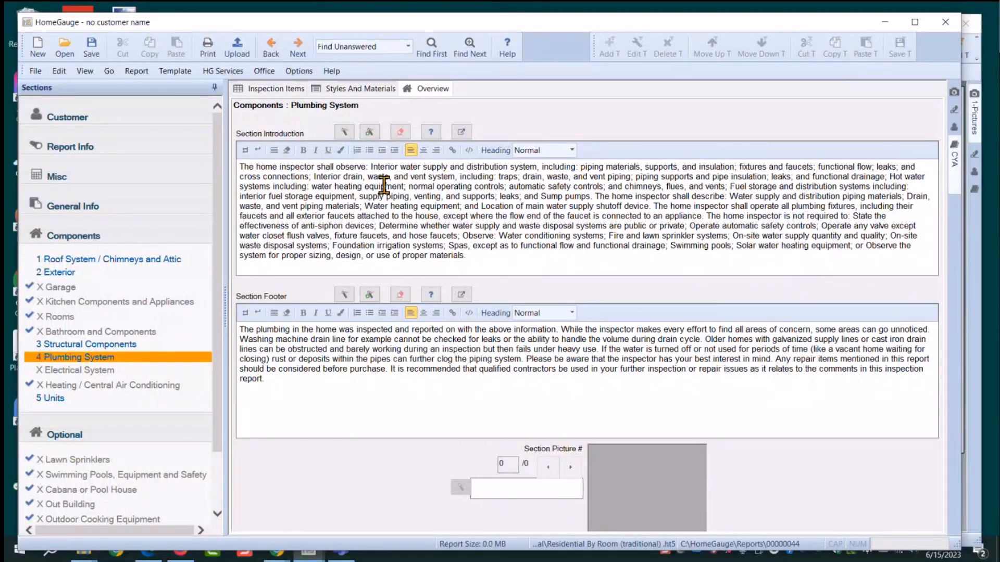
# - Save a new report fill named Multi Webinar that covers all sections
pyautogui.click(136, 71)
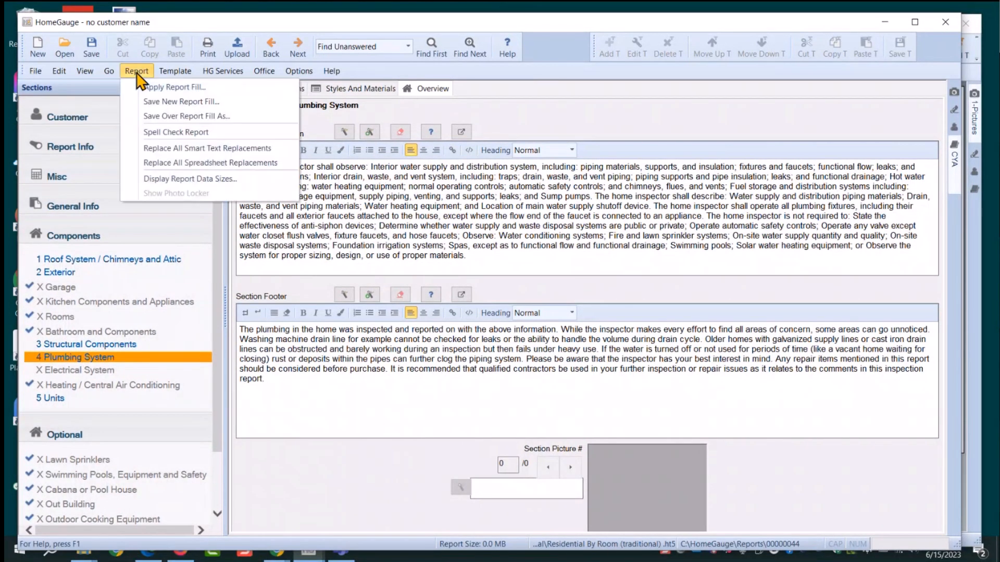
pyautogui.click(136, 73)
pyautogui.click(137, 73)
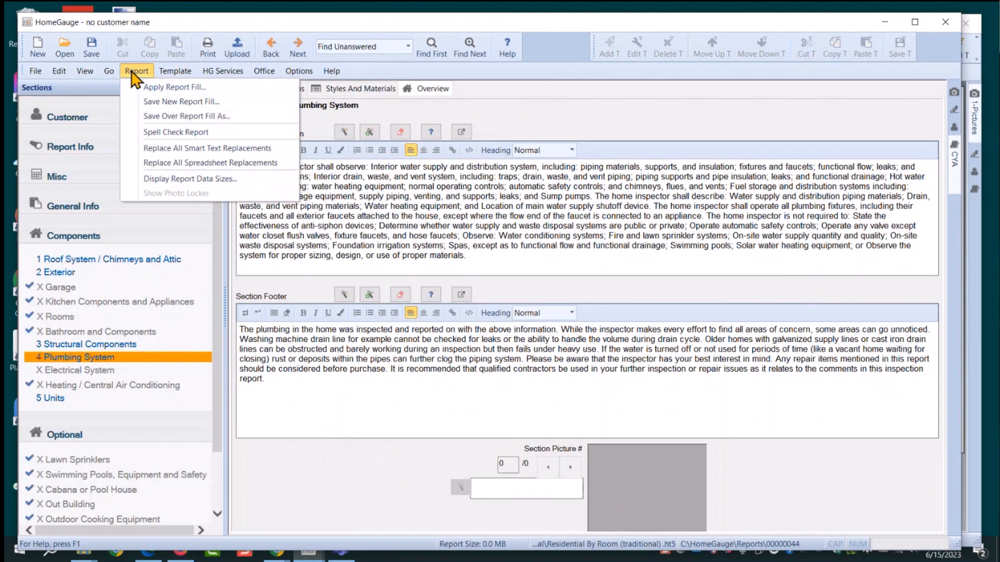
pyautogui.click(154, 102)
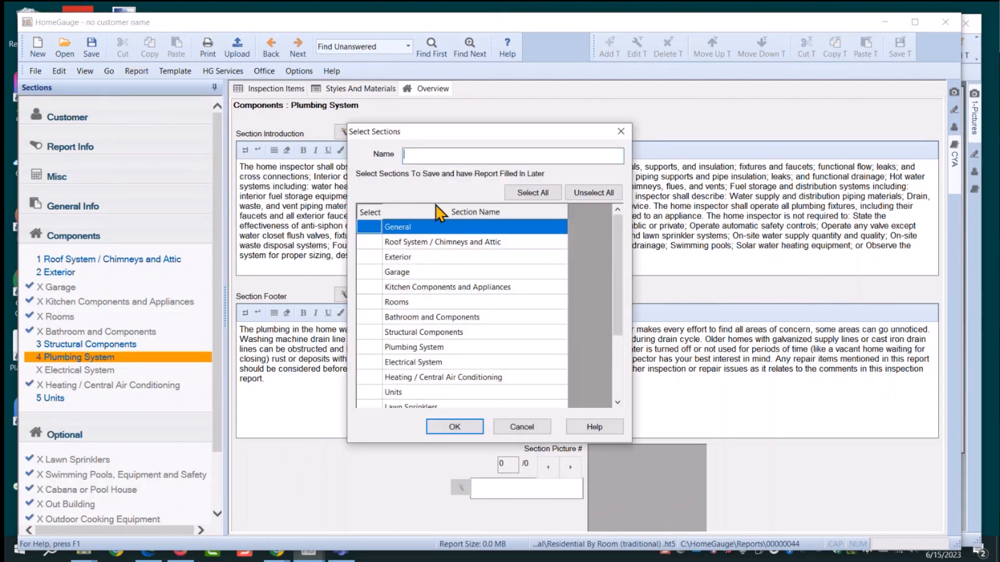
pyautogui.write('Multi W')
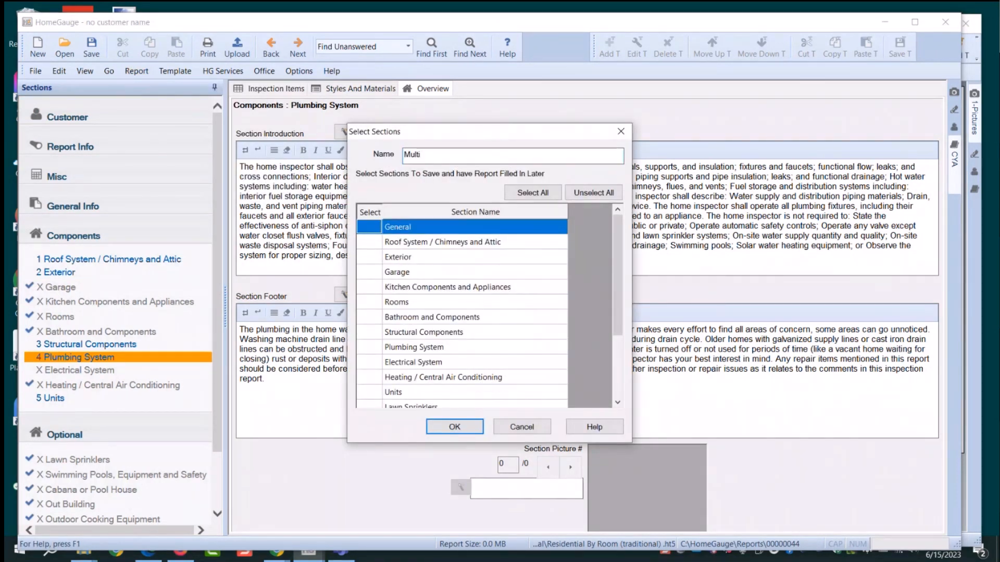
pyautogui.write('ebinar')
pyautogui.click(532, 193)
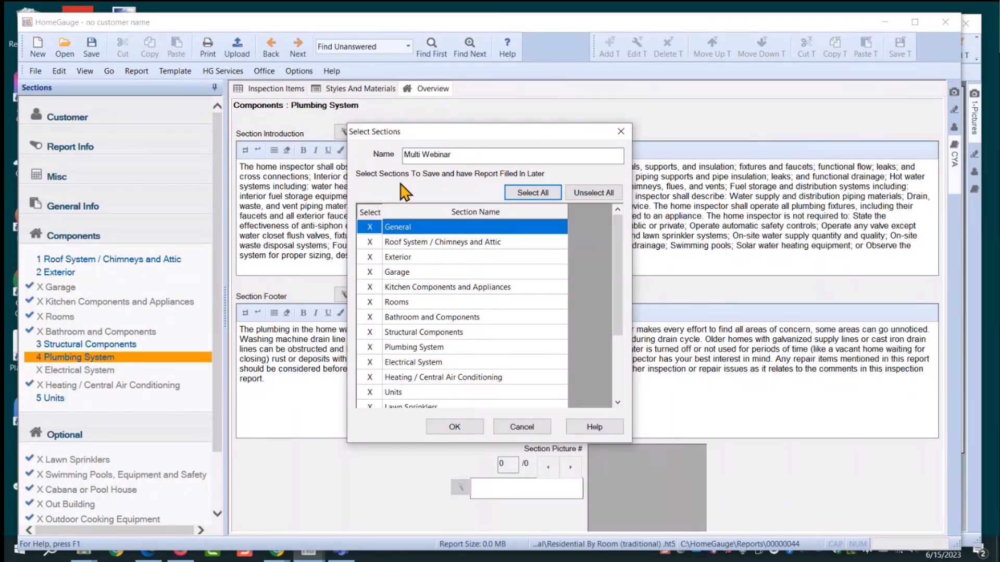
pyautogui.click(471, 428)
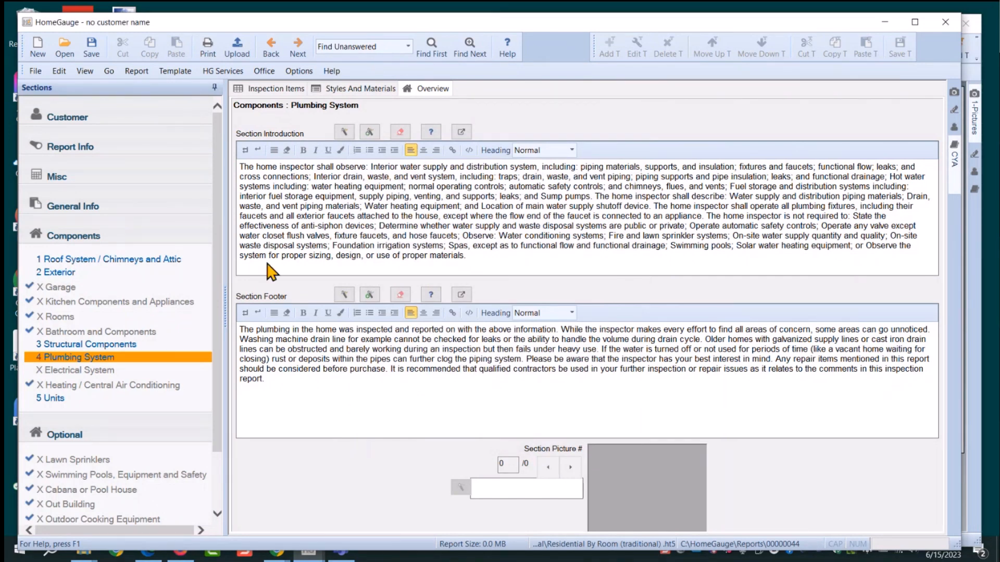
# - Start a new report with the Residential By Room (traditional) template from the Residential category
pyautogui.click(38, 48)
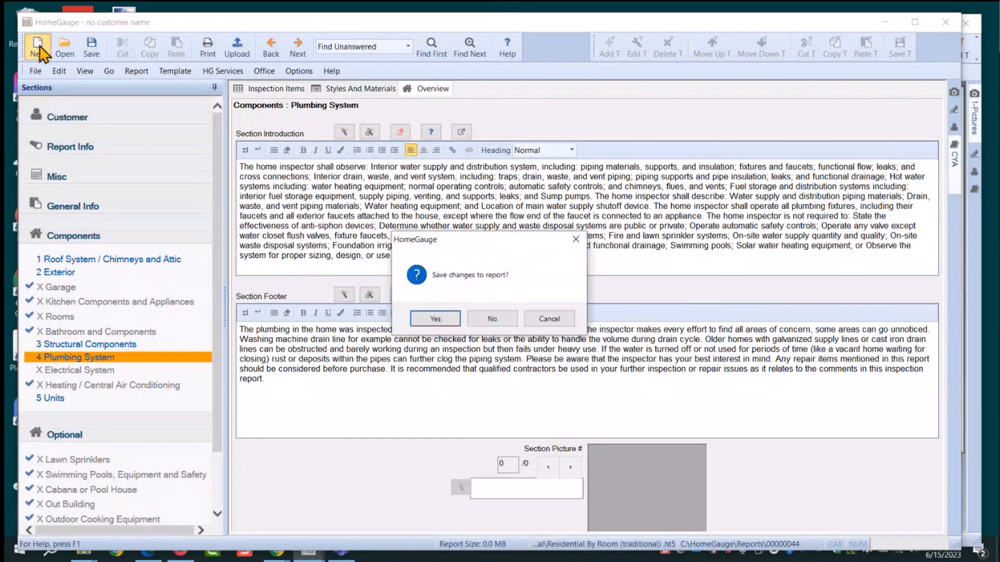
pyautogui.click(434, 319)
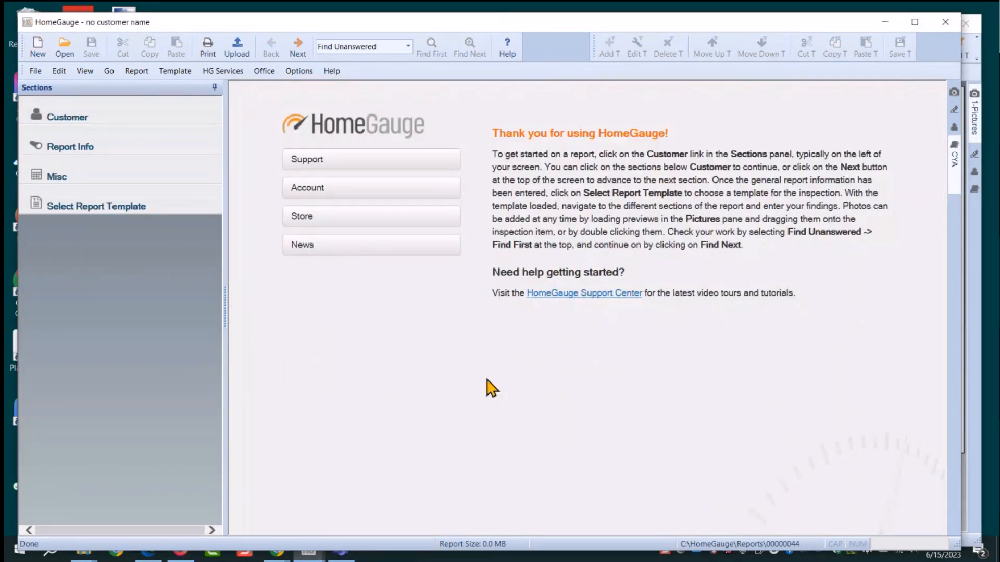
pyautogui.click(127, 207)
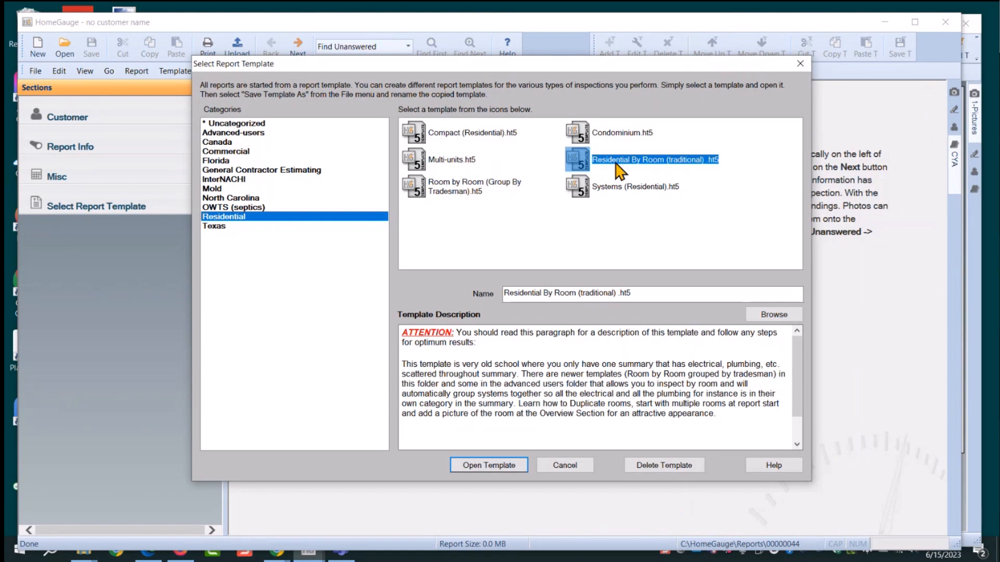
pyautogui.click(505, 465)
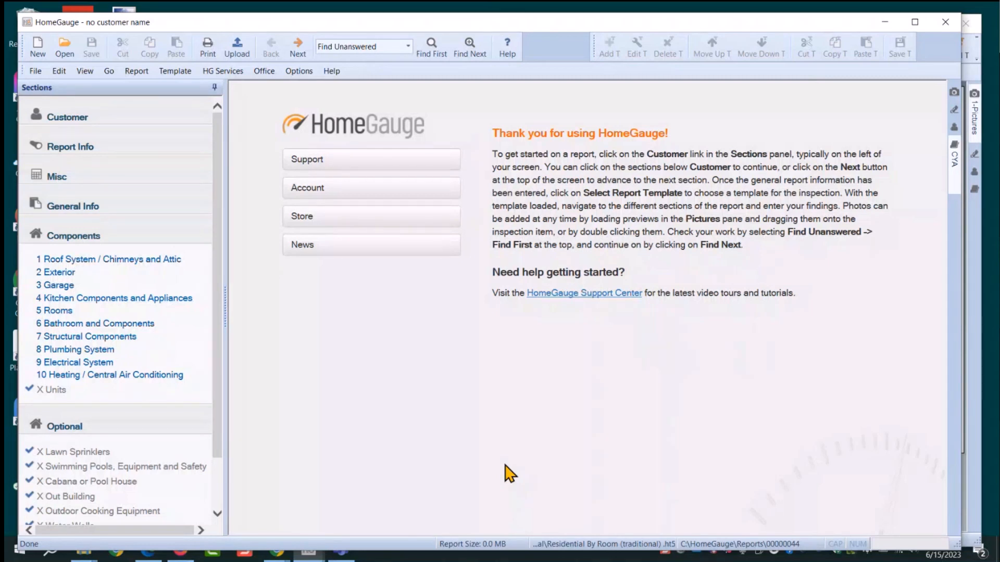
# - Check the date and source template details of the Multi Webinar and Multi report fills among those available to apply
pyautogui.click(136, 72)
pyautogui.click(161, 87)
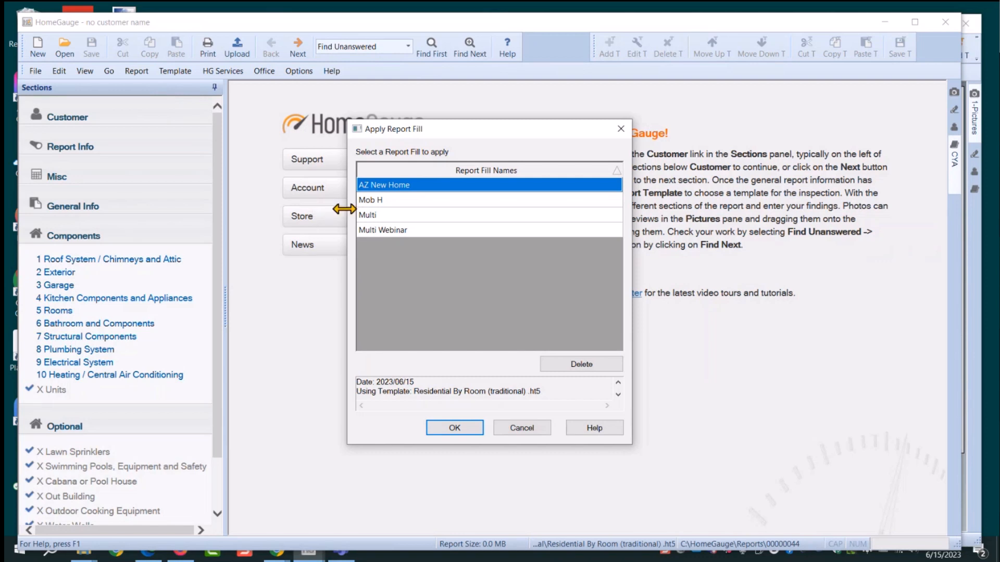
pyautogui.click(385, 230)
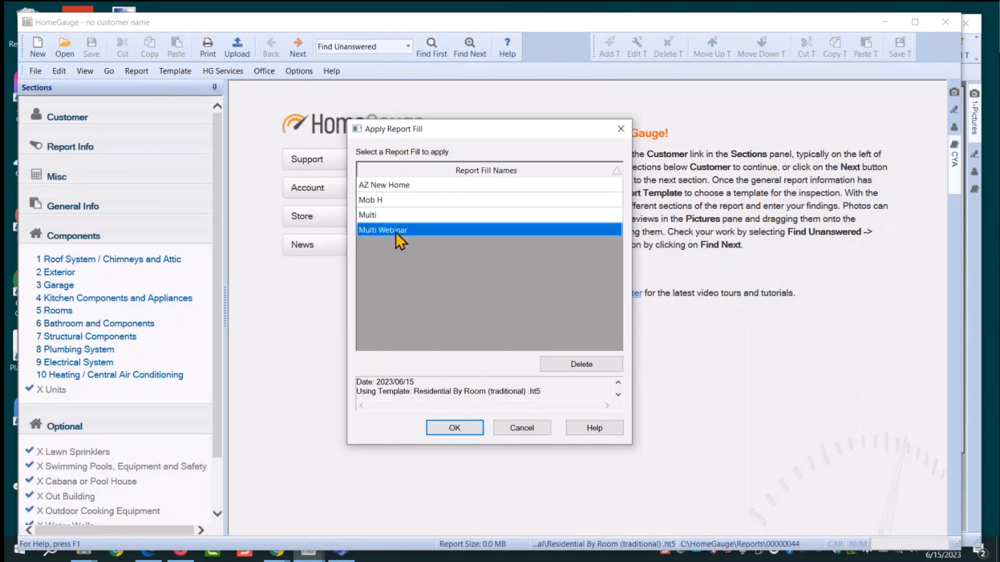
pyautogui.moveTo(544, 391); pyautogui.dragTo(349, 383)
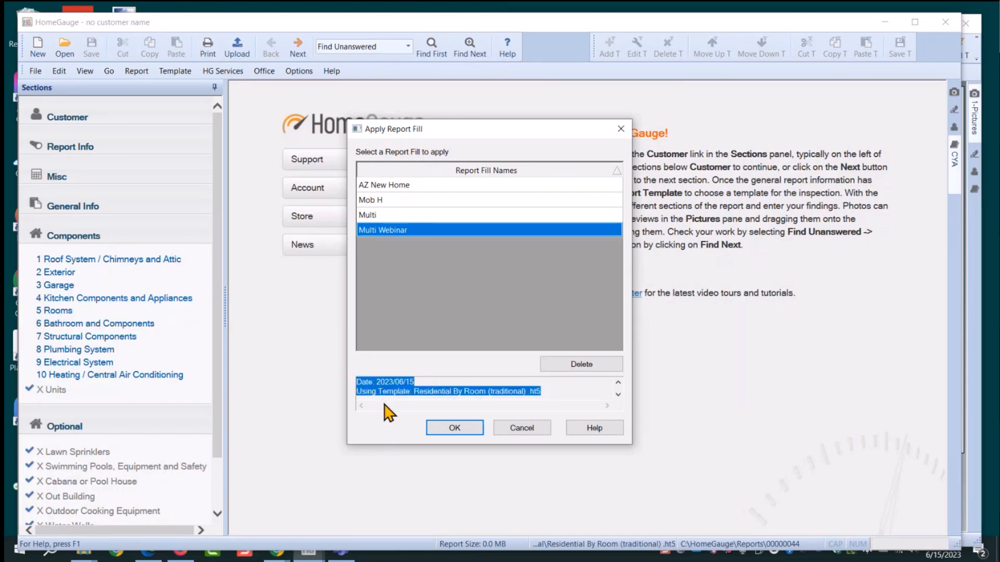
pyautogui.click(508, 402)
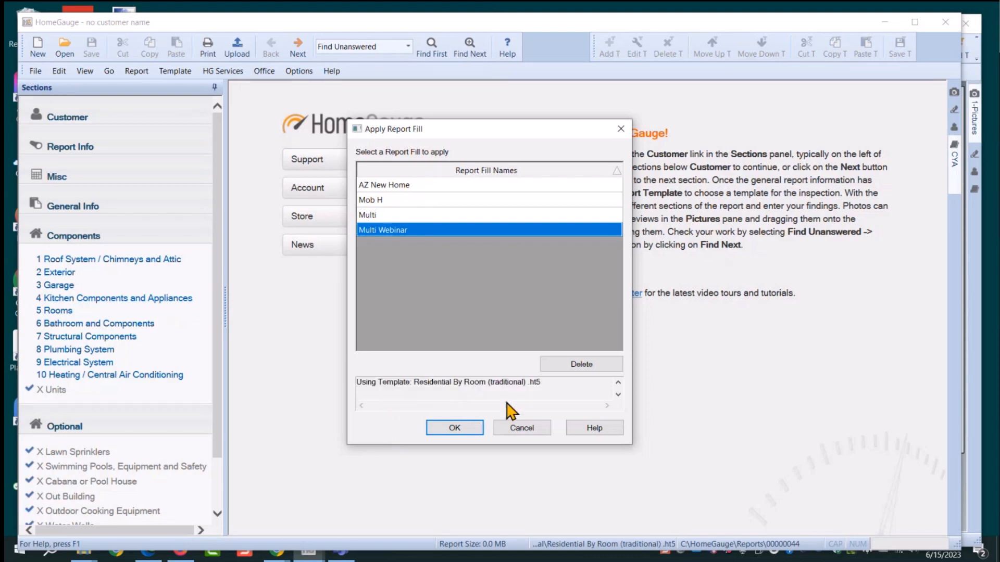
pyautogui.scroll(1, 458, 396)
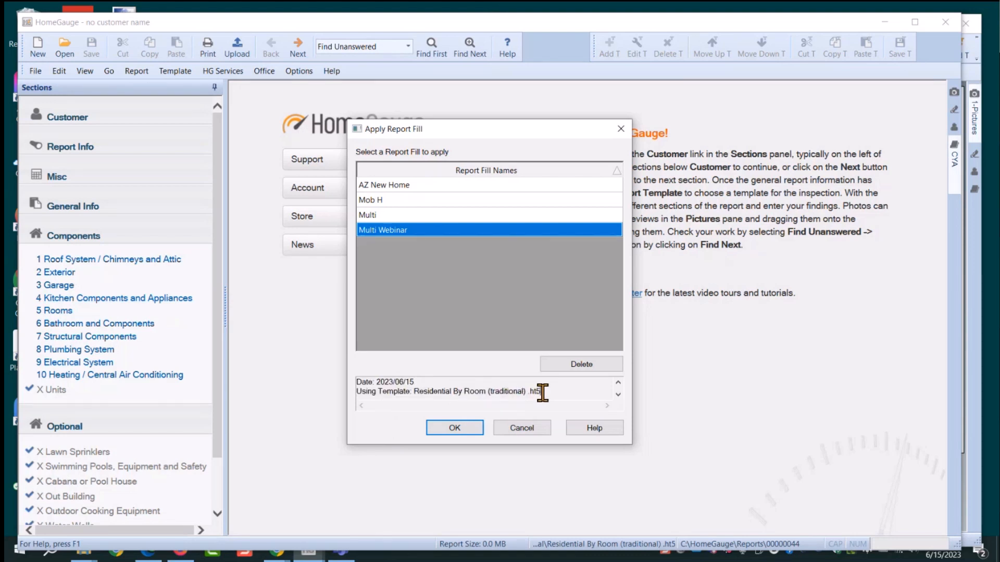
pyautogui.click(376, 217)
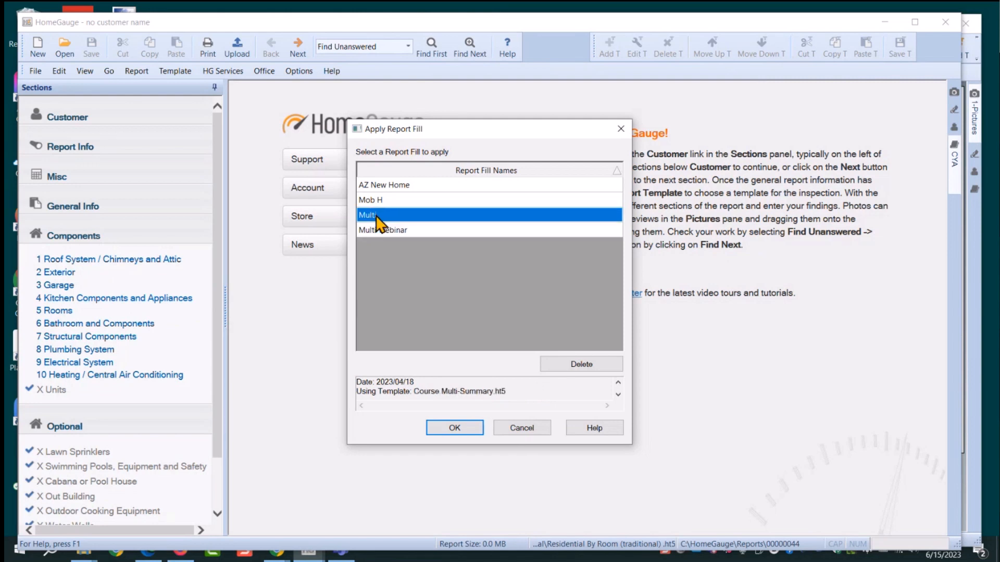
pyautogui.moveTo(538, 395); pyautogui.dragTo(350, 393)
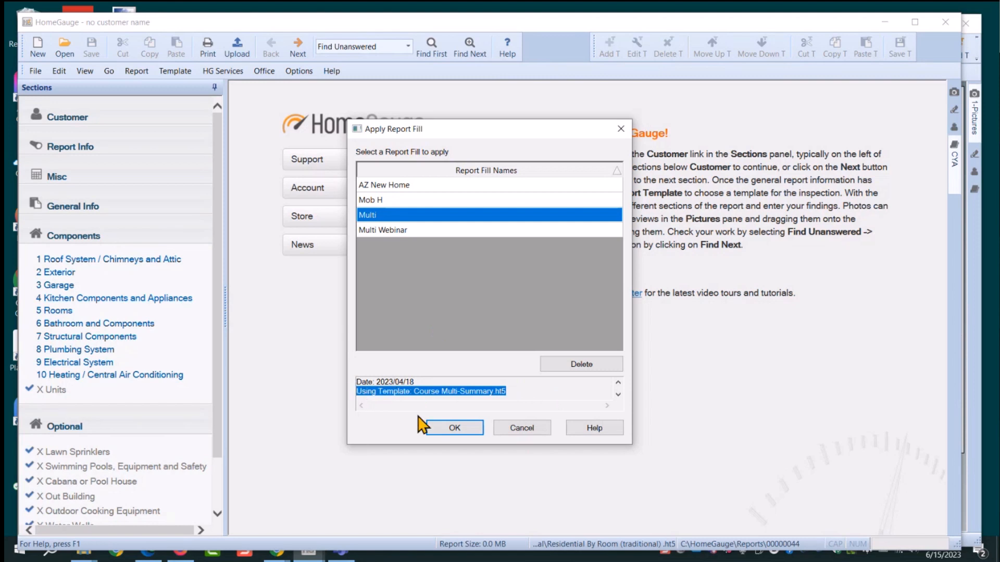
pyautogui.moveTo(426, 391)
pyautogui.mouseDown()
pyautogui.moveTo(359, 388)
pyautogui.moveTo(424, 392)
pyautogui.mouseUp()
pyautogui.click(504, 391)
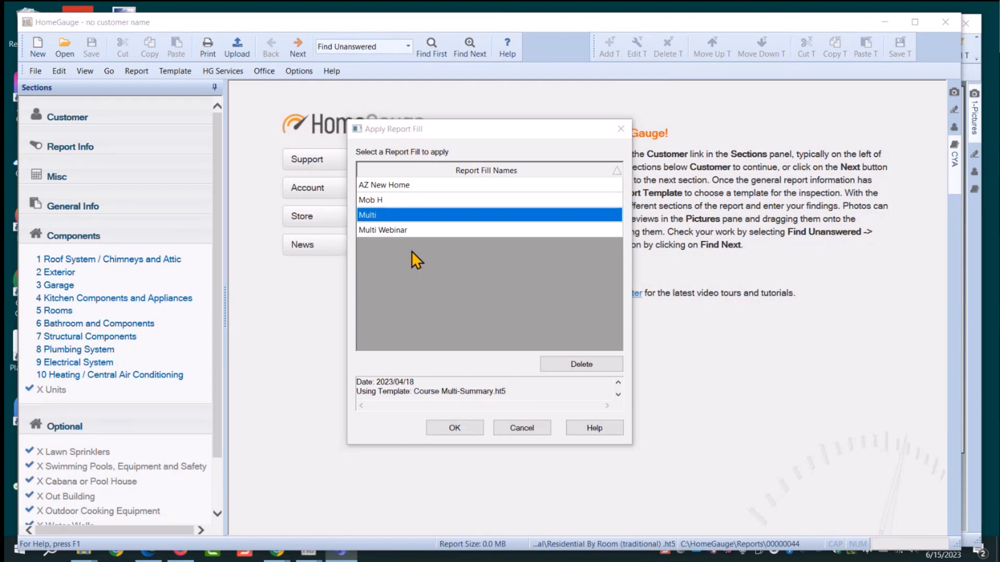
# - Apply the Multi Webinar report fill to all sections of the report
pyautogui.click(389, 230)
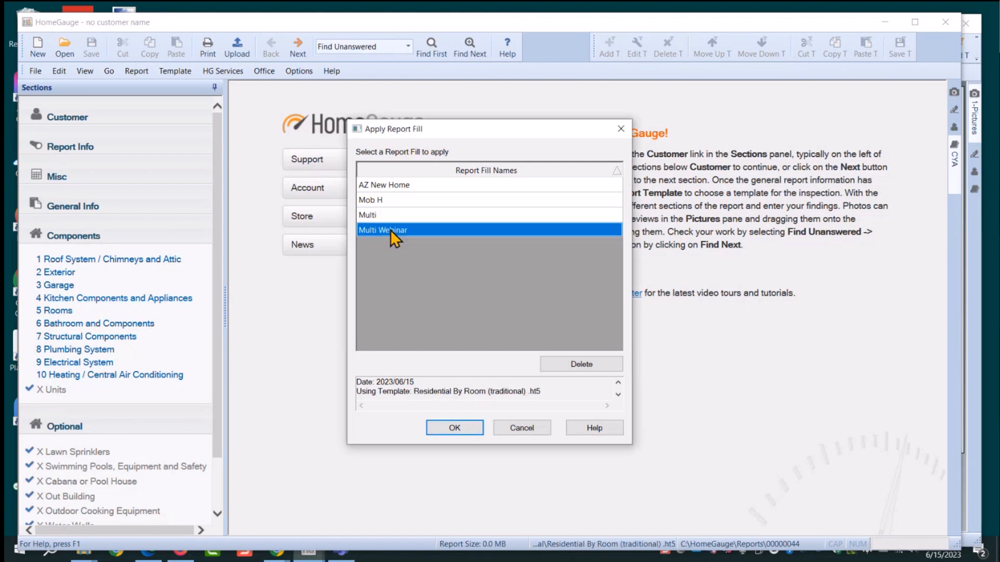
pyautogui.click(446, 436)
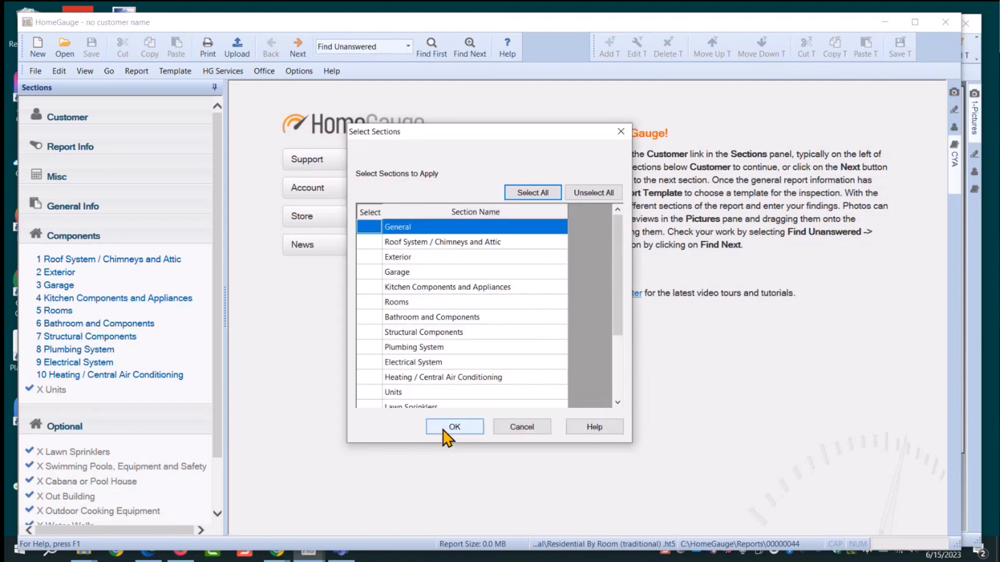
pyautogui.click(532, 193)
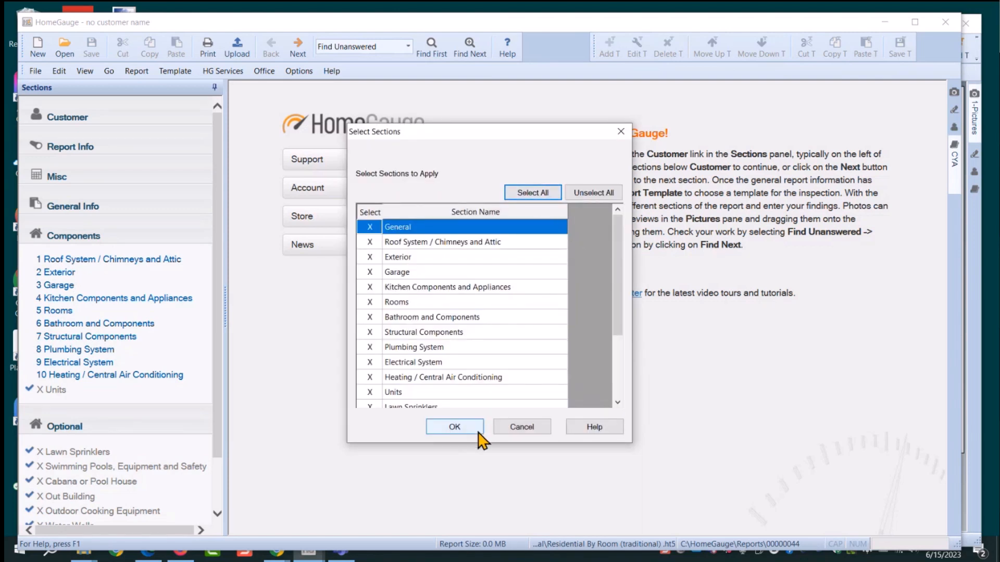
pyautogui.click(455, 427)
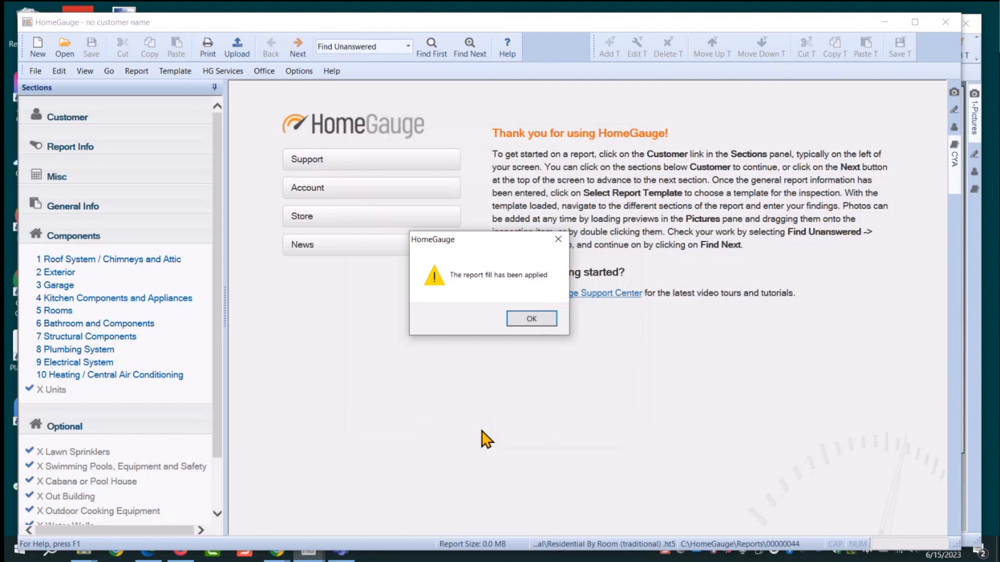
pyautogui.click(531, 318)
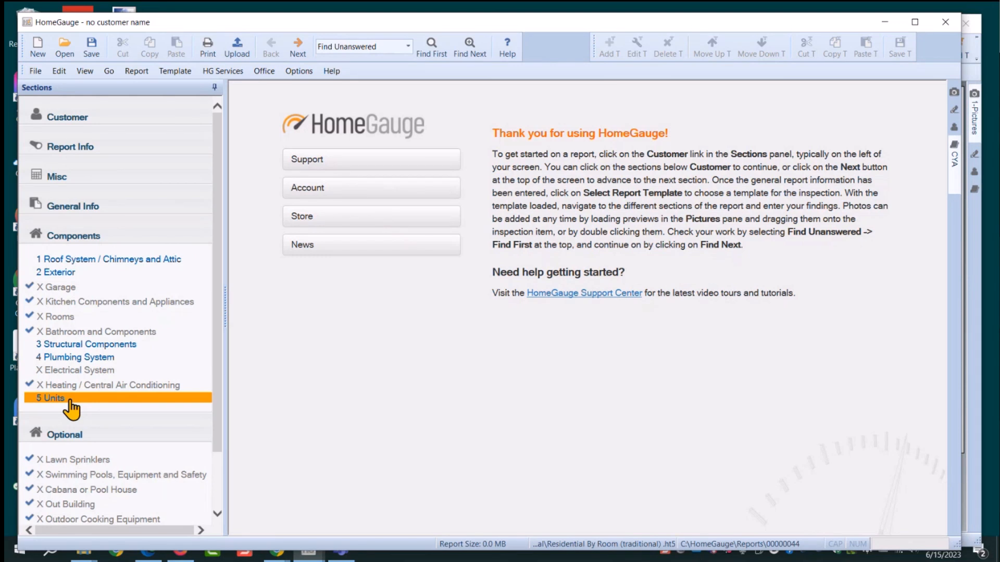
# - Set up duplication of the Units section under Components, naming the existing section Unit #1 and the new one Unit #2
pyautogui.click(81, 238)
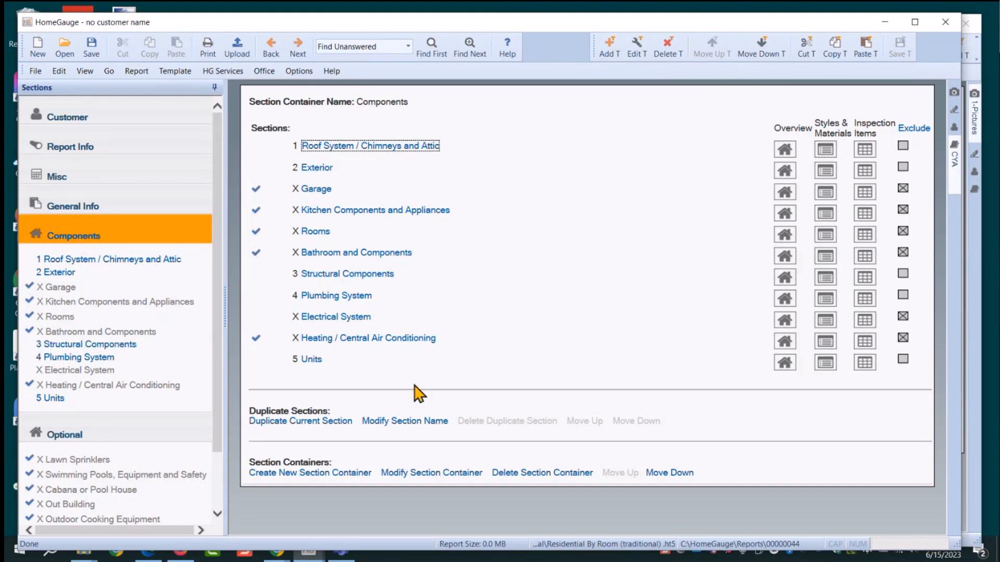
pyautogui.click(309, 363)
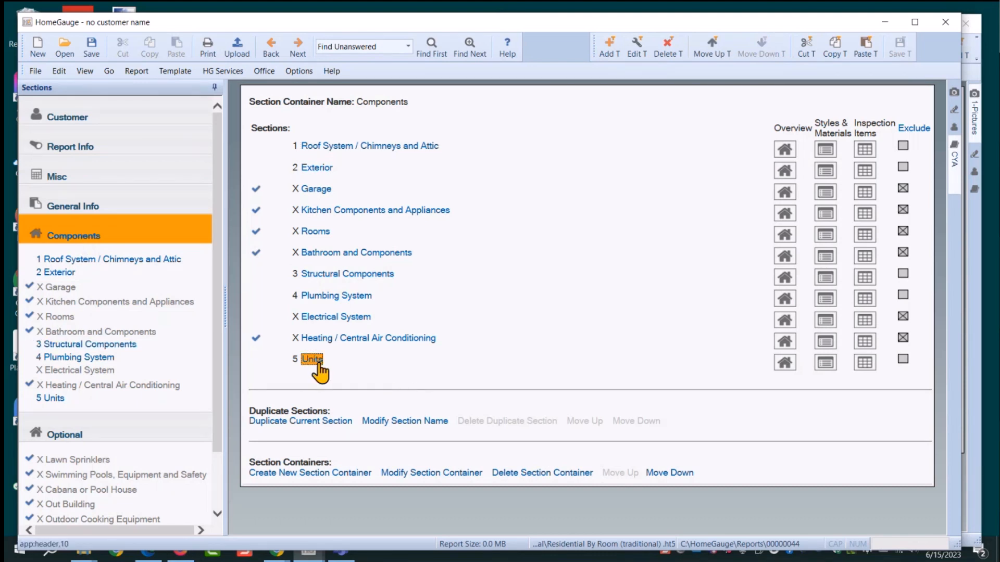
pyautogui.rightClick(319, 365)
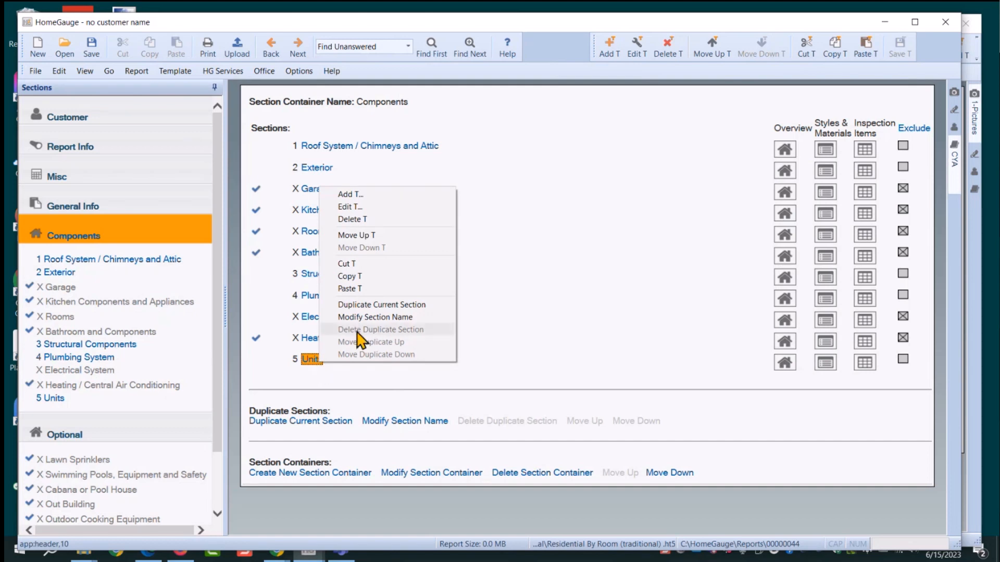
pyautogui.click(343, 309)
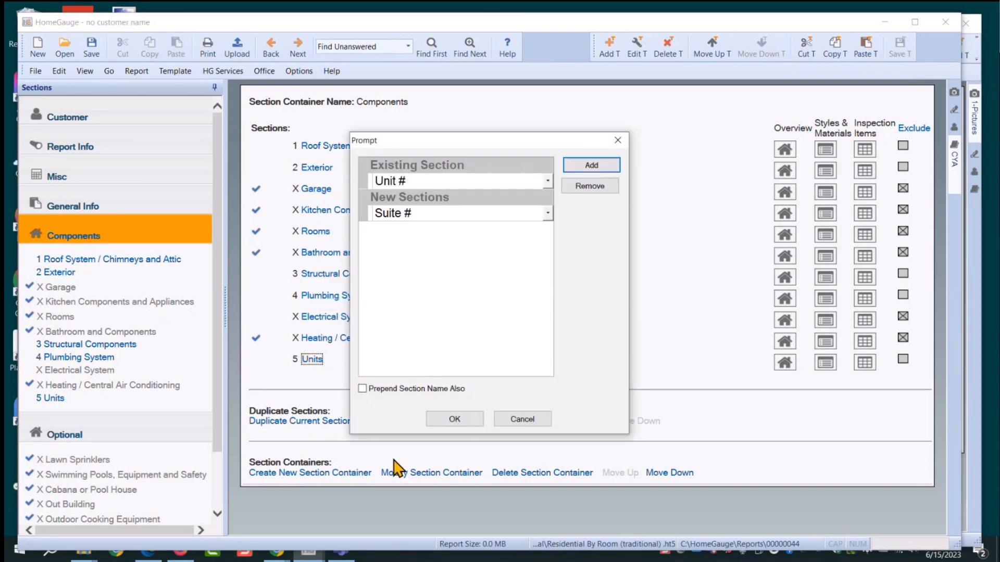
pyautogui.click(416, 181)
pyautogui.write('1')
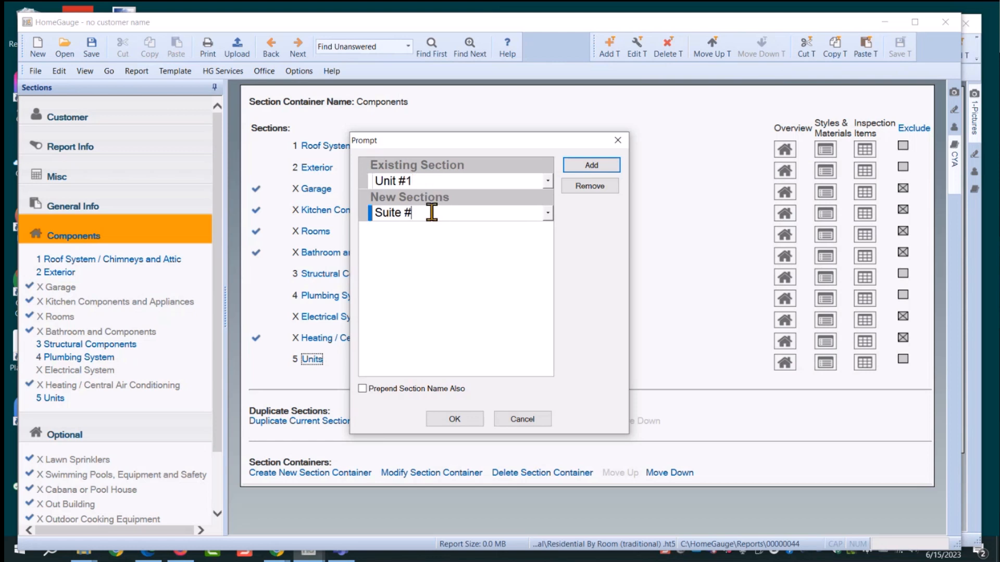
pyautogui.click(547, 217)
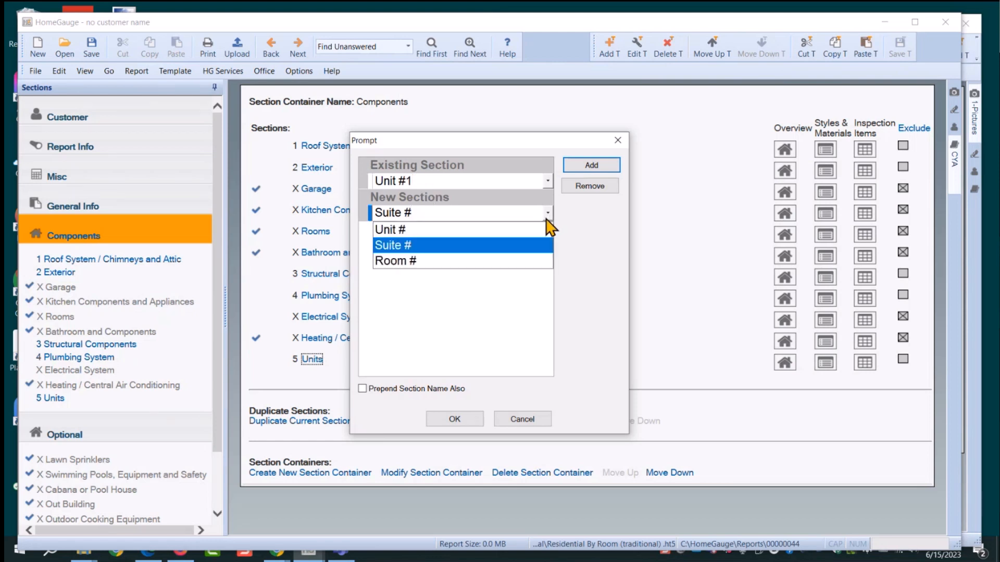
pyautogui.click(403, 230)
pyautogui.write('2')
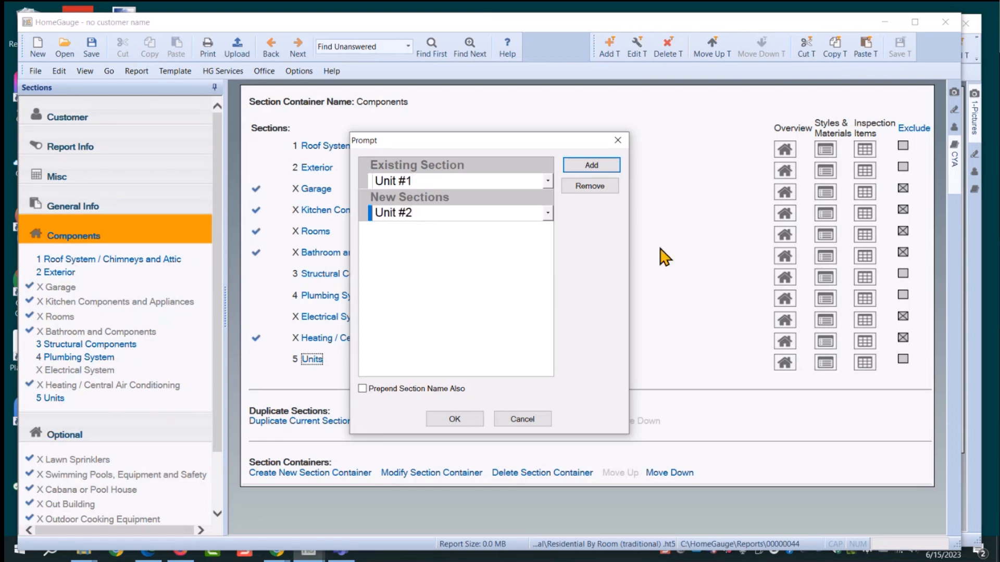
# - Add another new section named Unit #3 and create the duplicate Units sections
pyautogui.click(592, 166)
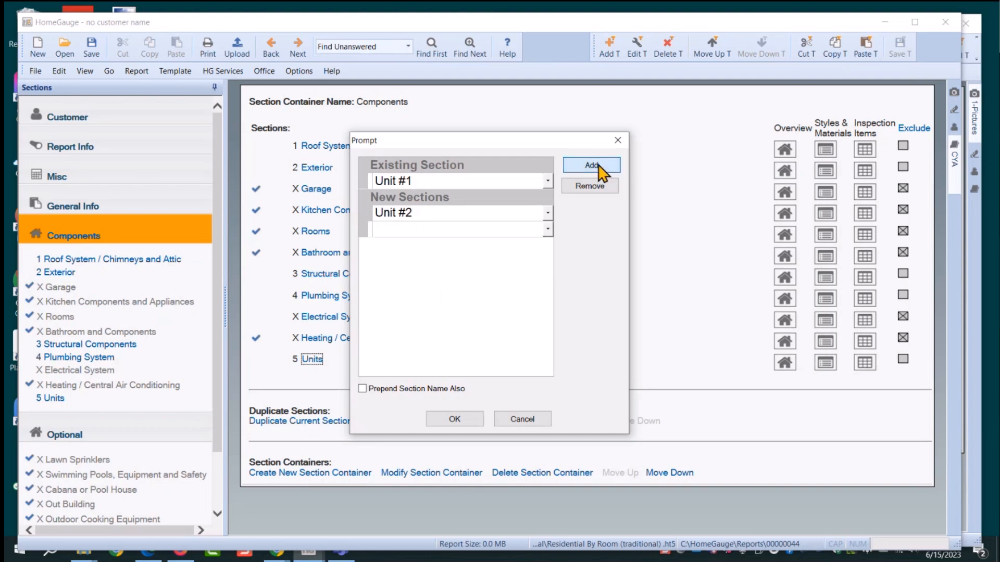
pyautogui.click(548, 230)
pyautogui.click(419, 246)
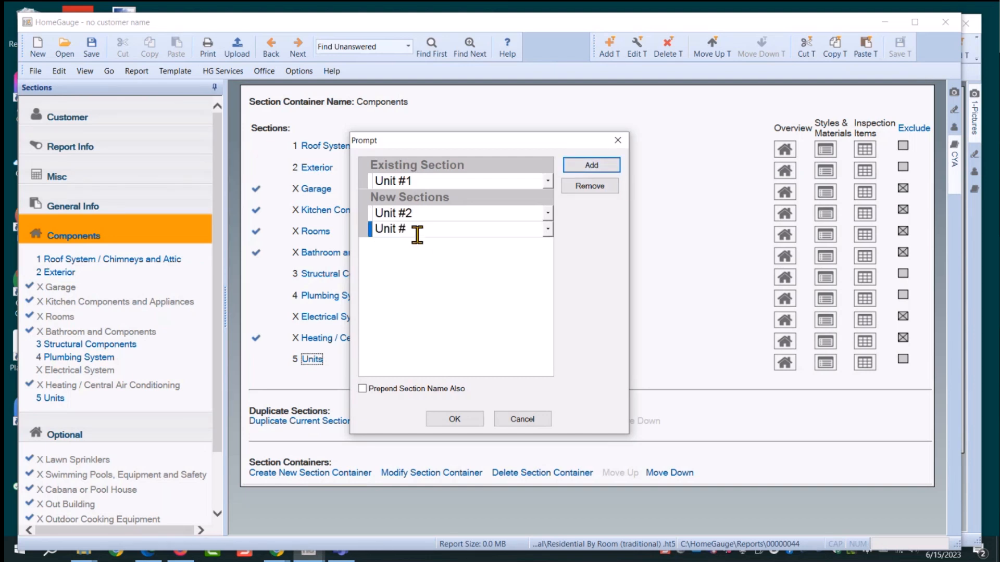
pyautogui.write('3')
pyautogui.click(462, 422)
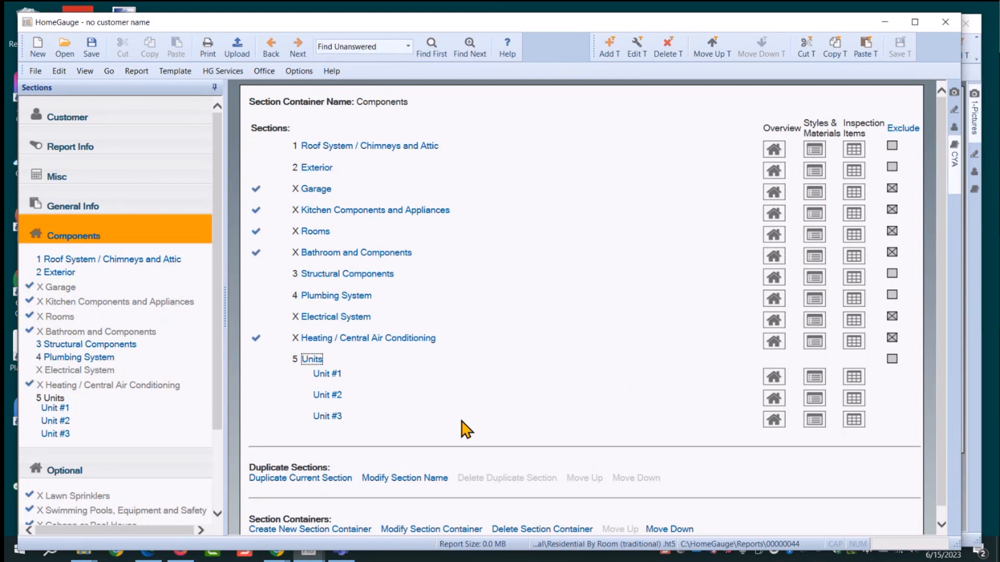
# - Look through the saved comments for the General Info report introduction, including the Condo comment, and leave without inserting any
pyautogui.moveTo(504, 23); pyautogui.dragTo(518, 21)
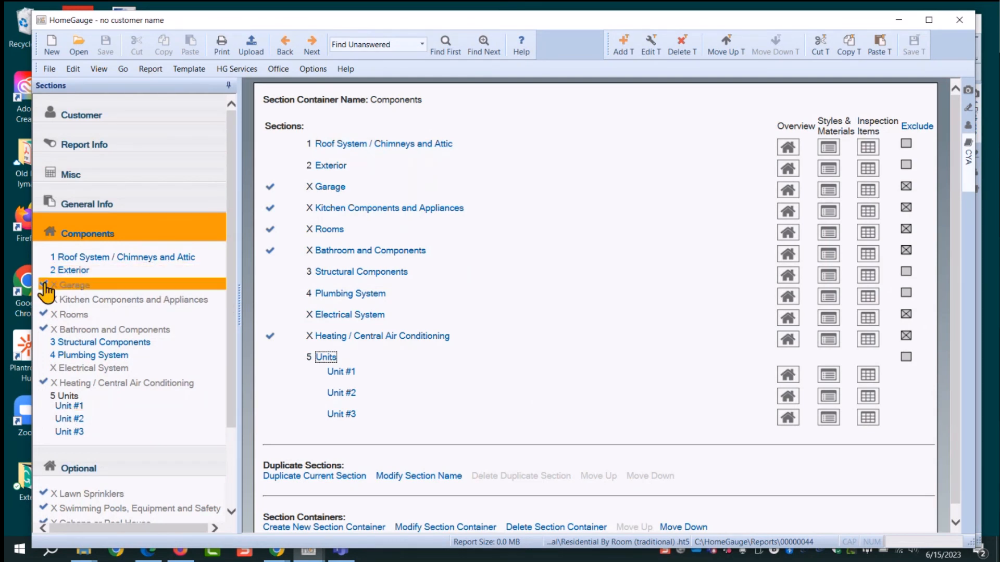
pyautogui.click(92, 209)
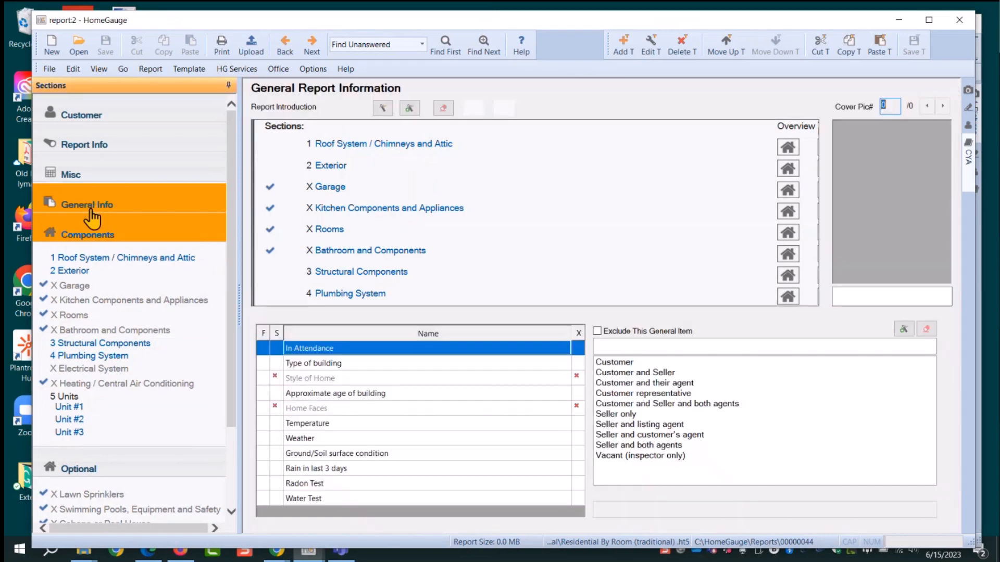
pyautogui.scroll(-1, 426, 210)
pyautogui.scroll(1, 445, 255)
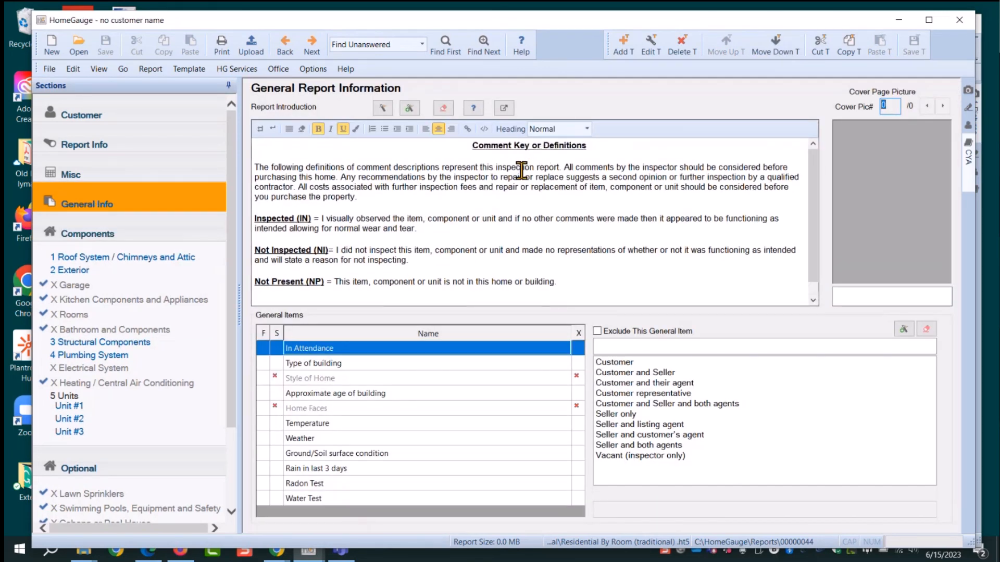
pyautogui.click(383, 110)
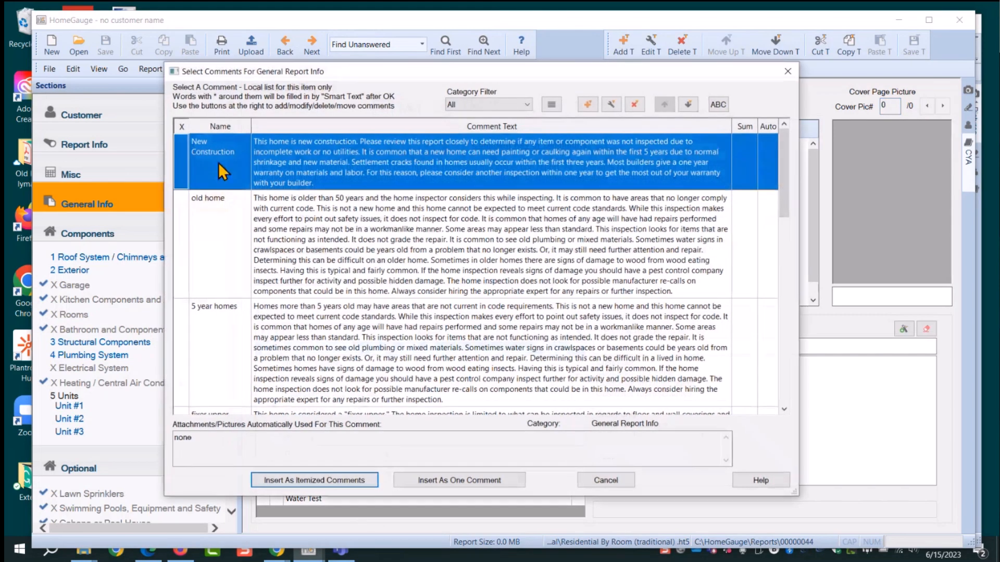
pyautogui.scroll(-2, 276, 250)
pyautogui.scroll(-5, 269, 282)
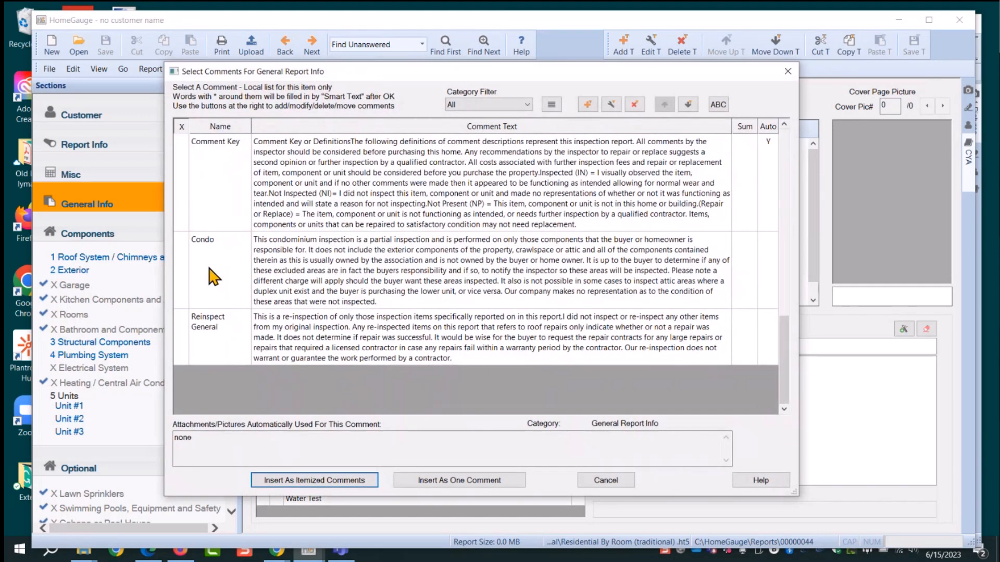
pyautogui.click(287, 267)
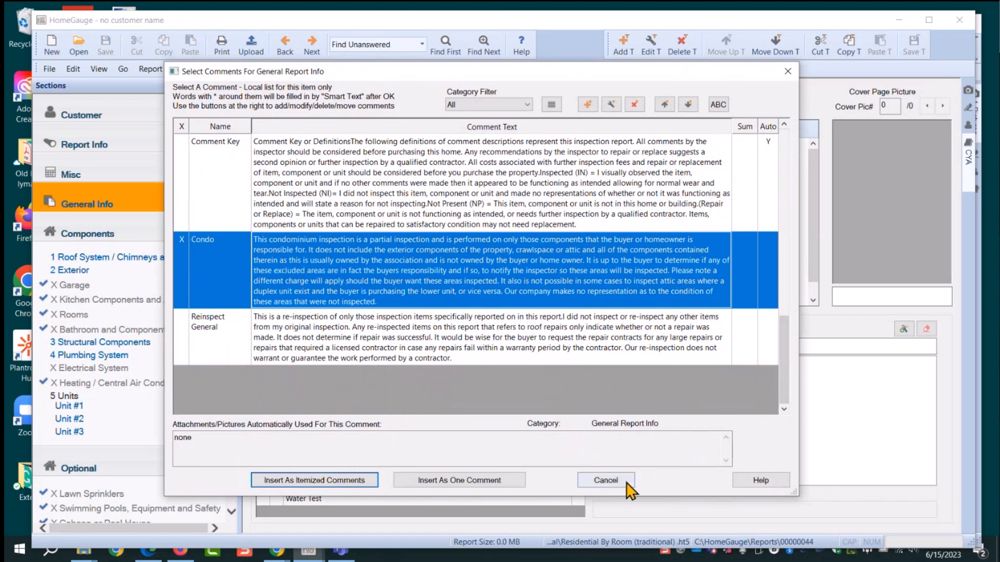
pyautogui.click(607, 480)
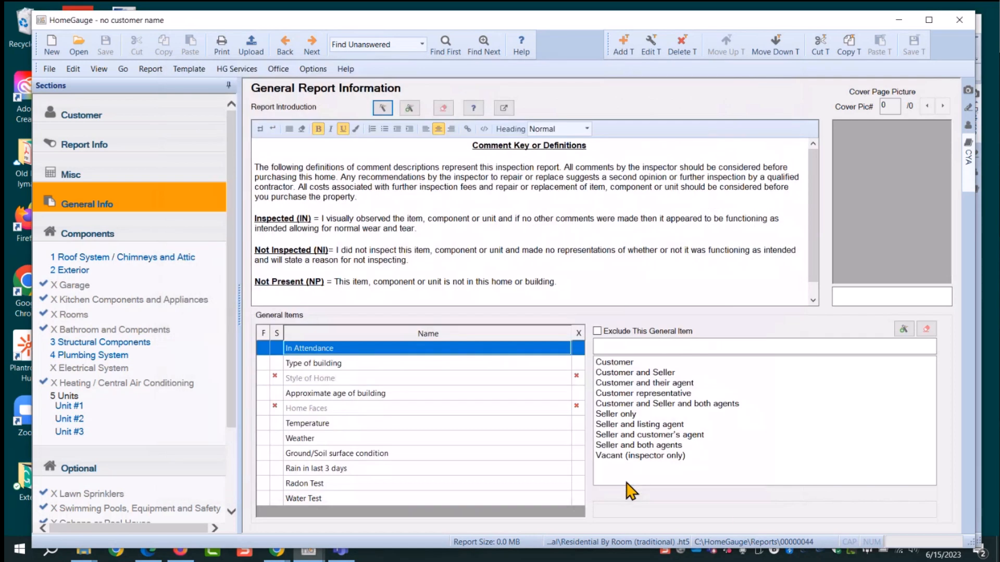